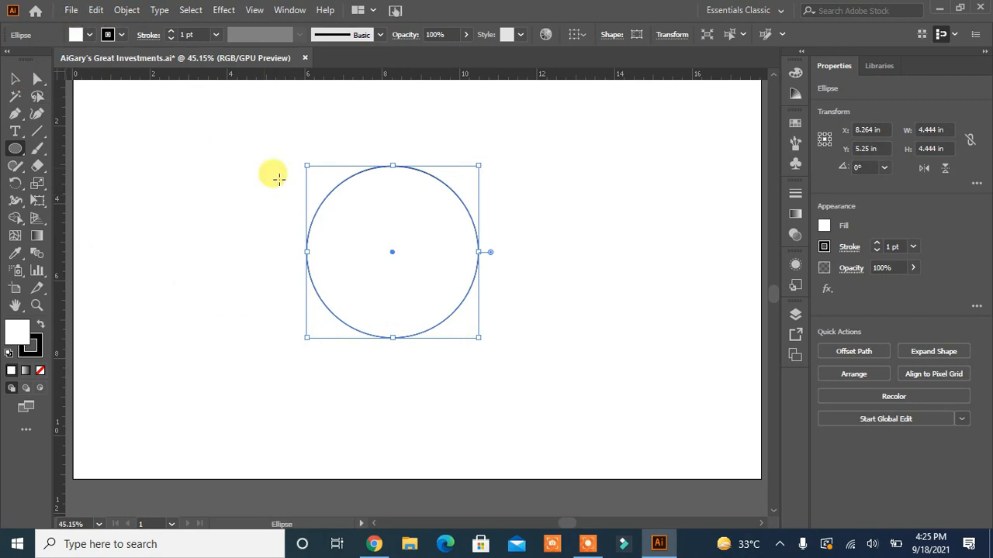
Nudge the large circle slightly sideways, and draw a small black-filled circle about 0.69 in wide beside it.
drag(391, 256, 399, 258)
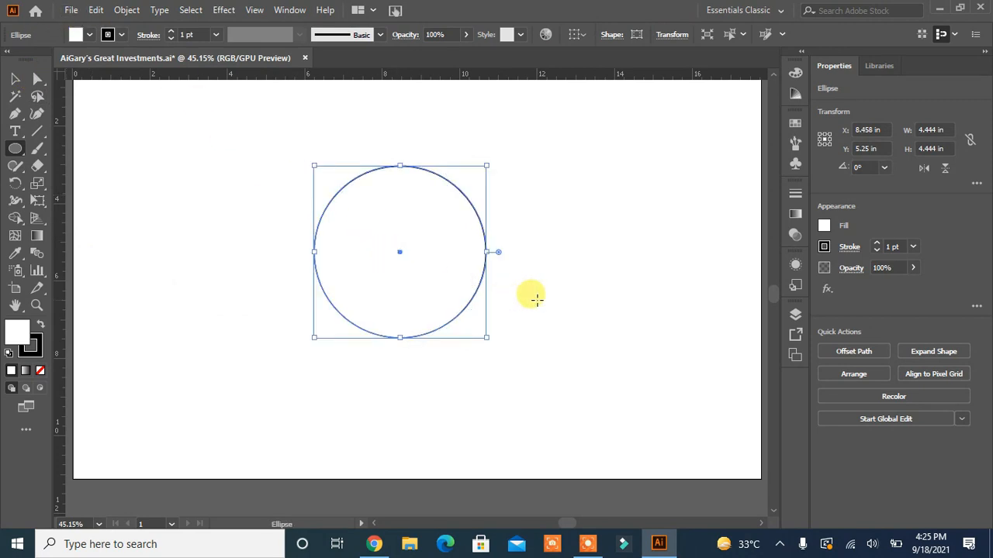
click(15, 148)
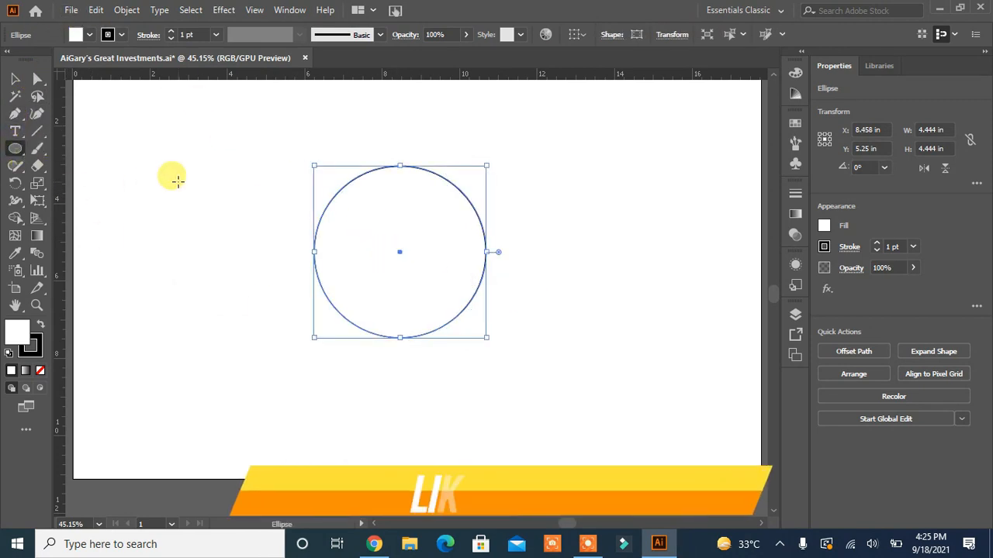
drag(178, 183, 206, 210)
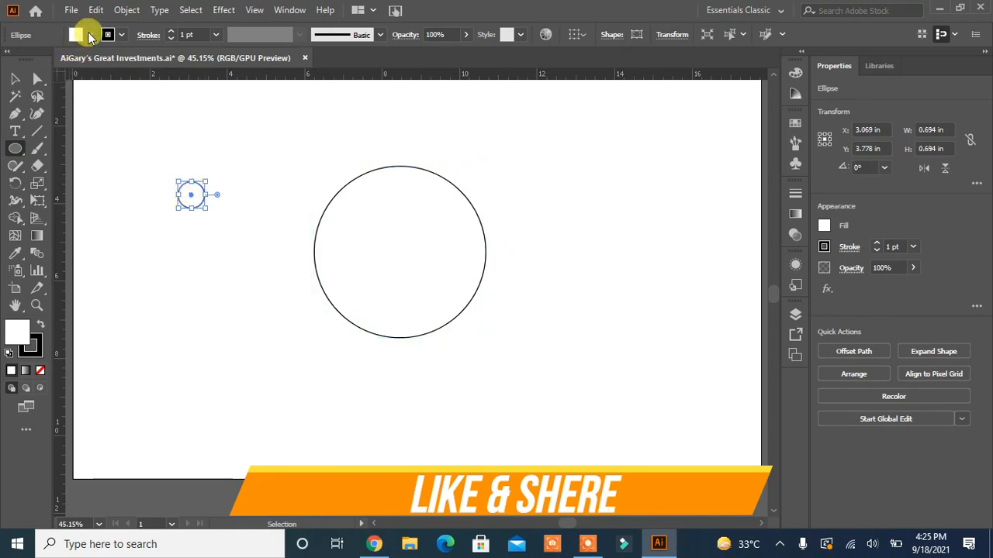
click(77, 34)
click(39, 61)
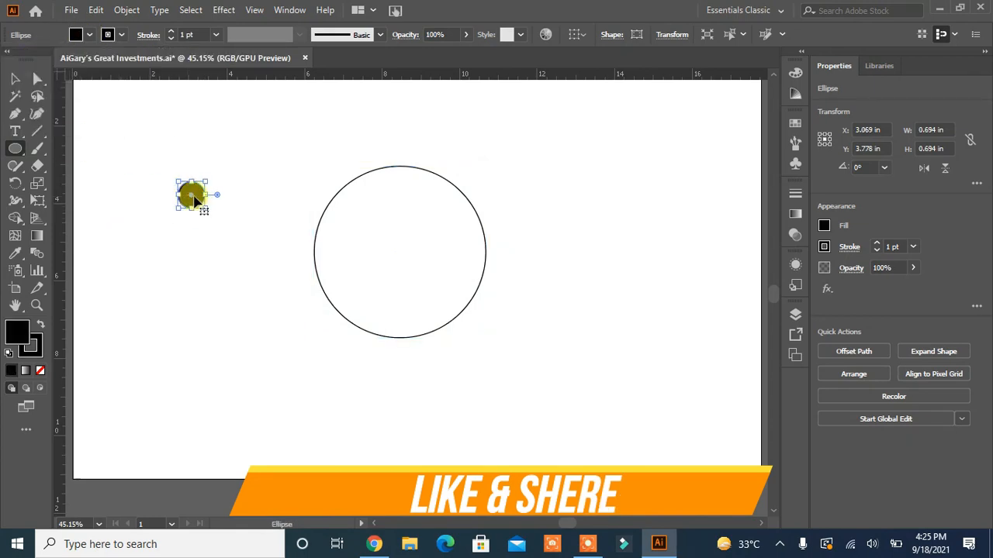
Copy the black dot onto the large circle's top and bottom points and centre all three shapes horizontally.
drag(189, 195, 400, 338)
click(15, 78)
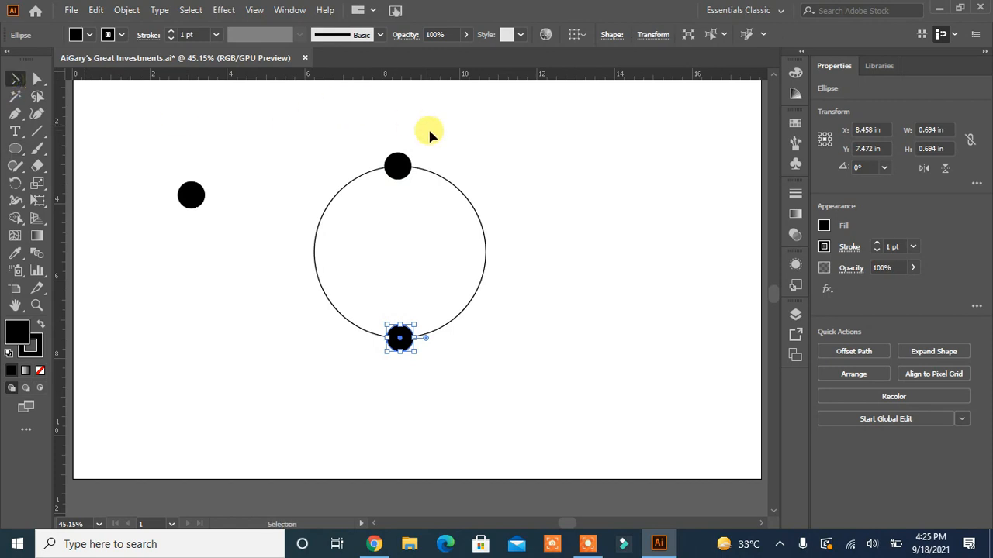
drag(352, 379, 354, 377)
click(875, 350)
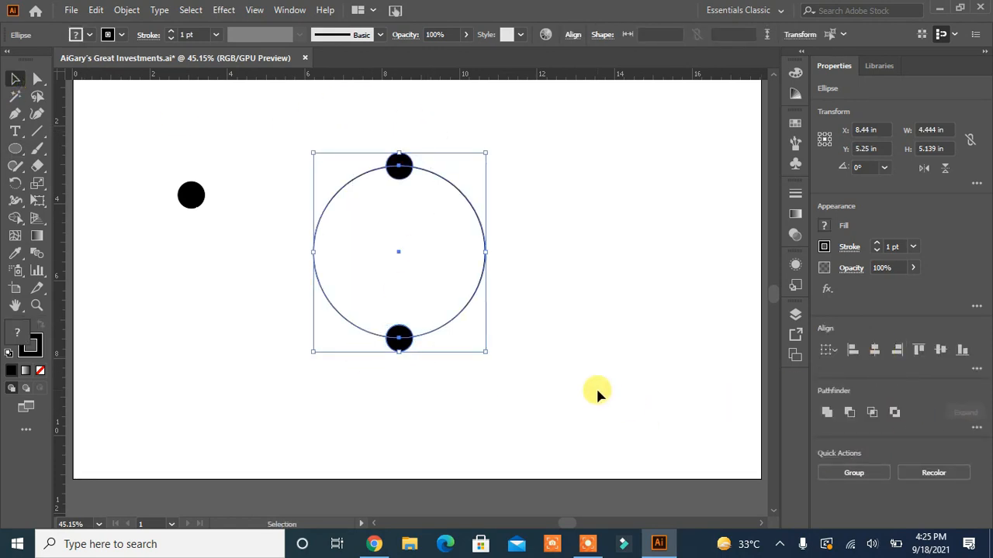
click(596, 386)
Rotate a copy of the top and bottom dots about 18° clockwise around the large circle's centre.
click(401, 341)
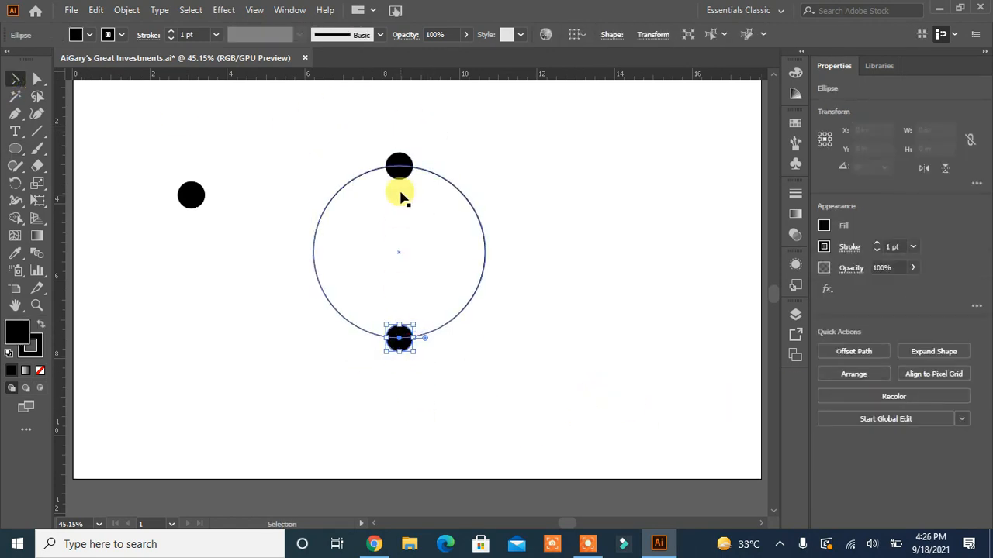
shift+click(401, 171)
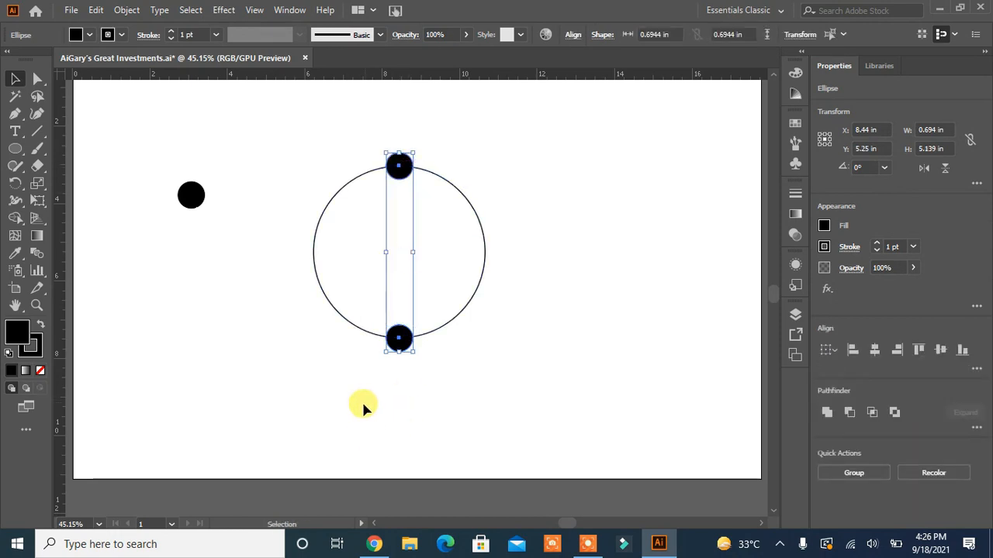
click(15, 186)
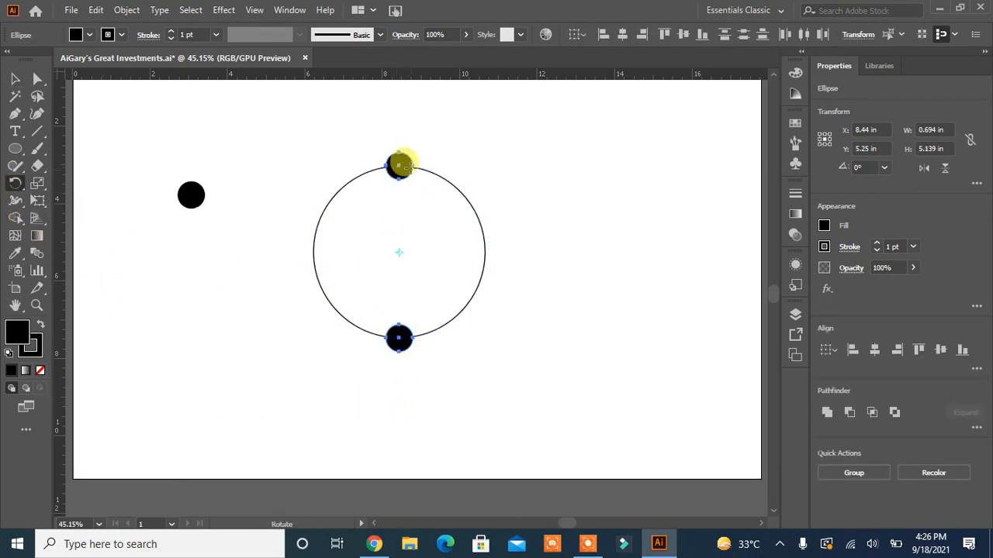
drag(397, 147, 437, 174)
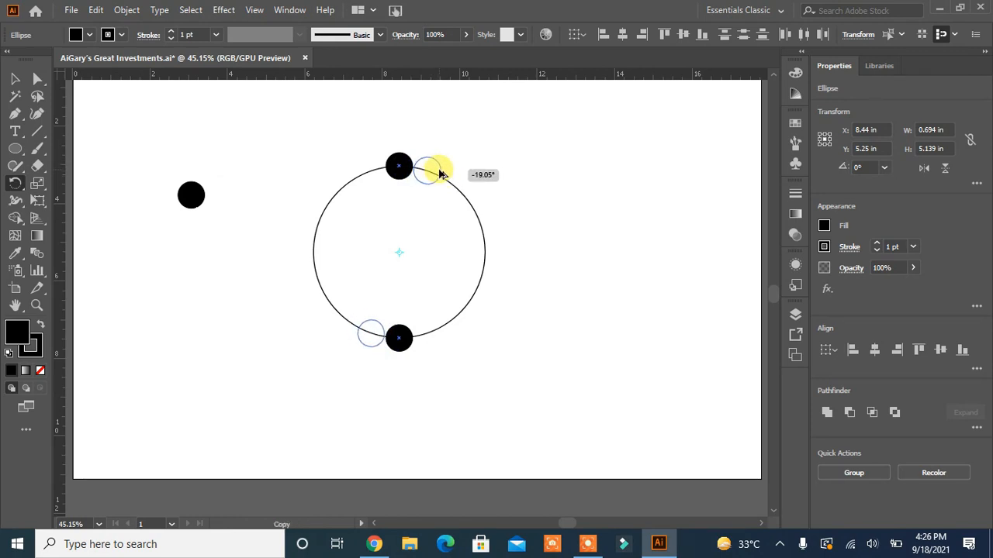
drag(439, 173, 440, 172)
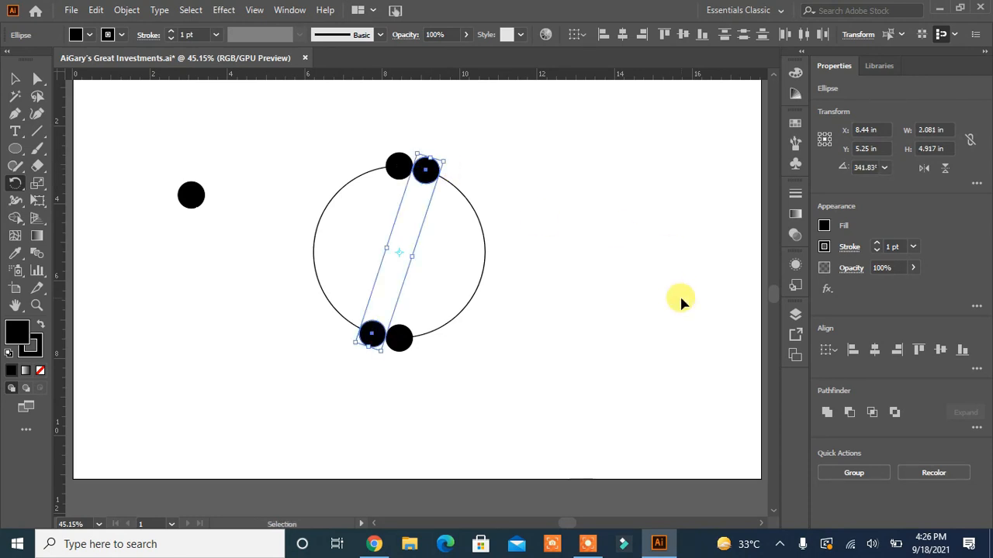
Repeat the rotated copy eight times to ring the large circle with black dots.
key(ctrl+d)
key(ctrl+d)
key(ctrl+d)
key(ctrl+d)
key(ctrl+d)
key(ctrl+d)
key(ctrl+d)
key(ctrl+d)
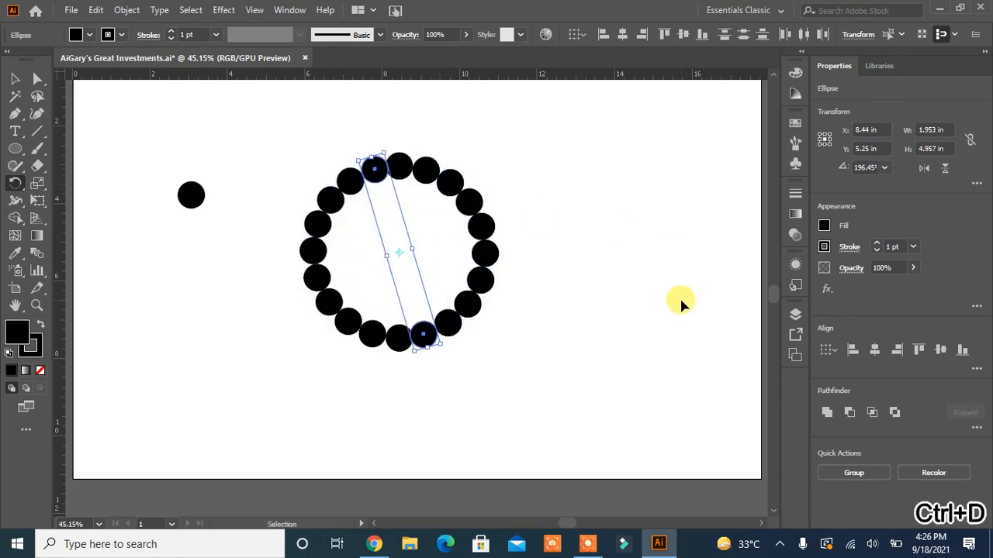
Unite the dot ring and large circle into one scalloped shape and move it slightly up and to the right.
click(14, 81)
click(190, 349)
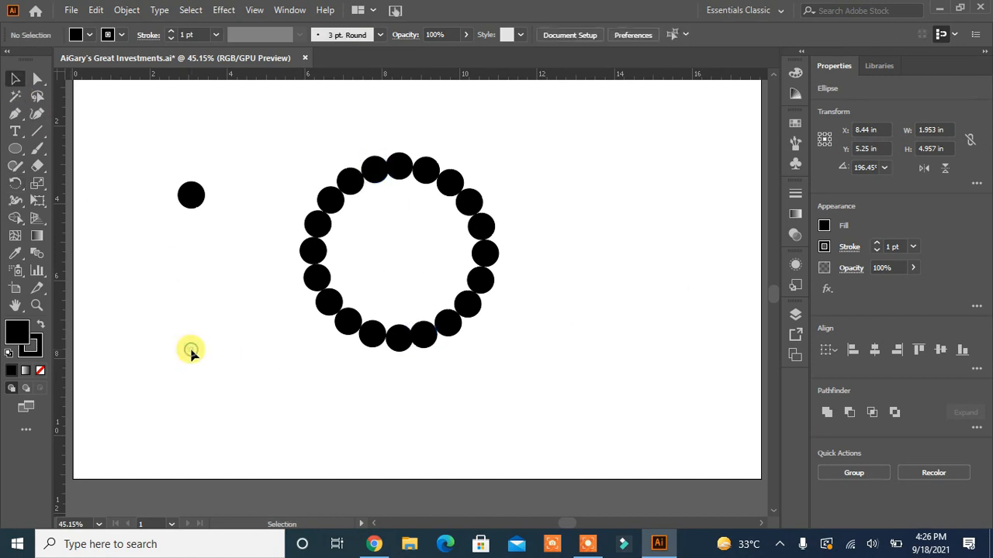
drag(559, 132, 242, 407)
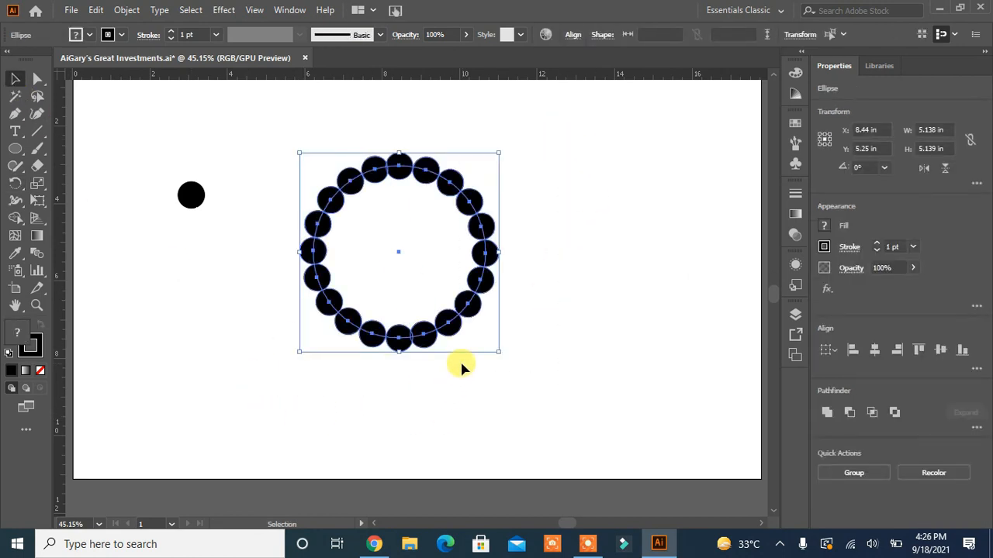
click(827, 412)
click(524, 394)
click(394, 276)
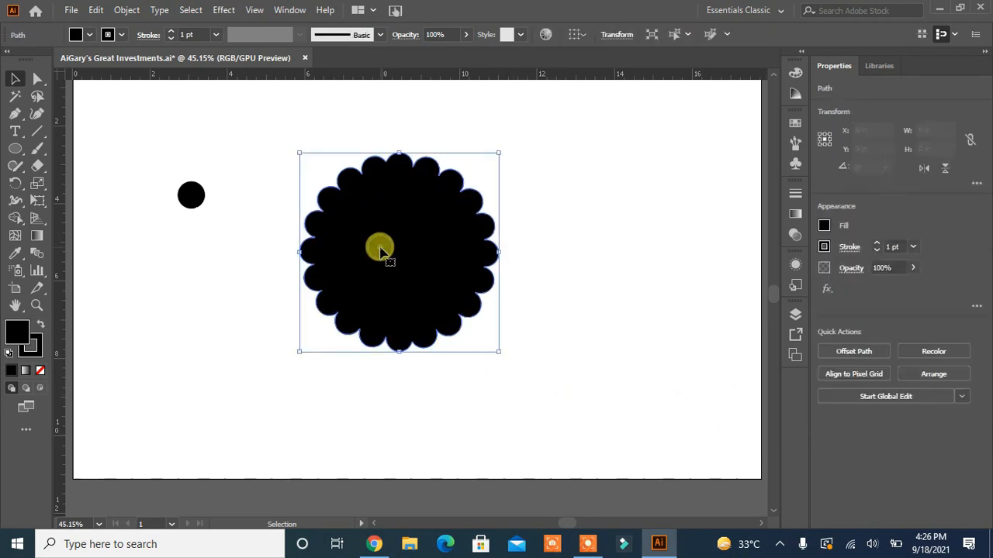
mouse_move(379, 248)
mouse_down()
mouse_move(492, 255)
mouse_move(398, 240)
mouse_up()
click(657, 327)
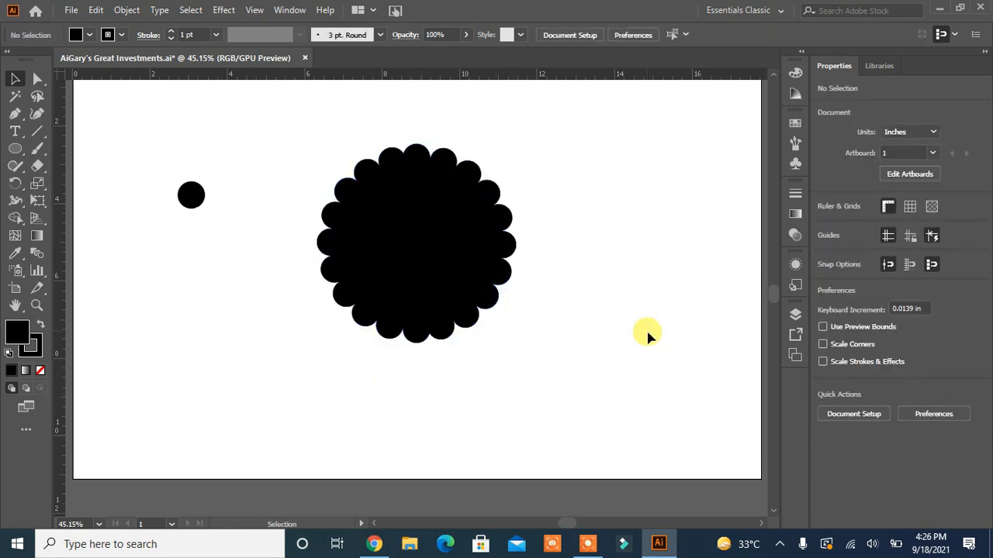
Draw a circle about 3.79 in wide and centre a copy enlarged to about 4.38 in on the scalloped shape.
click(15, 149)
drag(164, 292, 311, 437)
drag(241, 372, 418, 246)
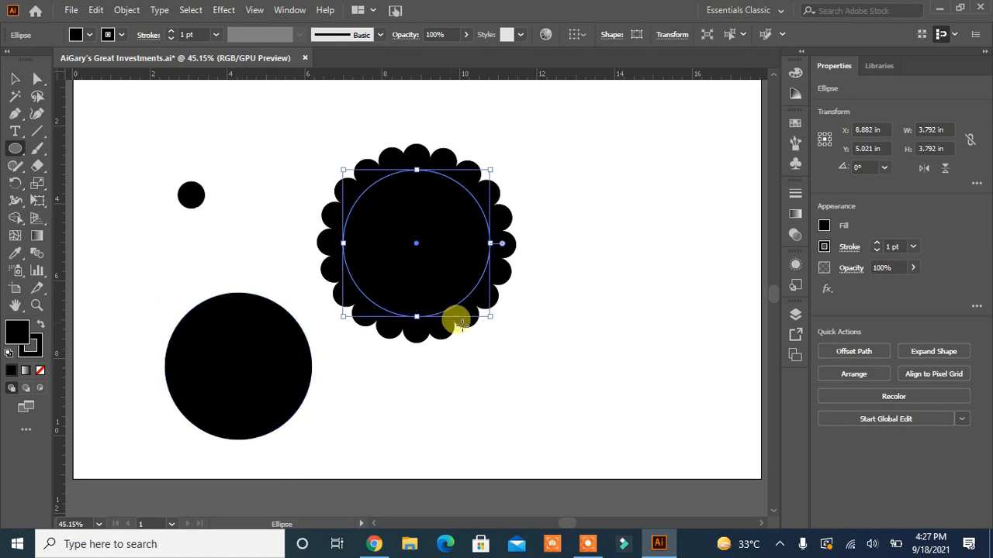
drag(487, 318, 501, 329)
click(854, 352)
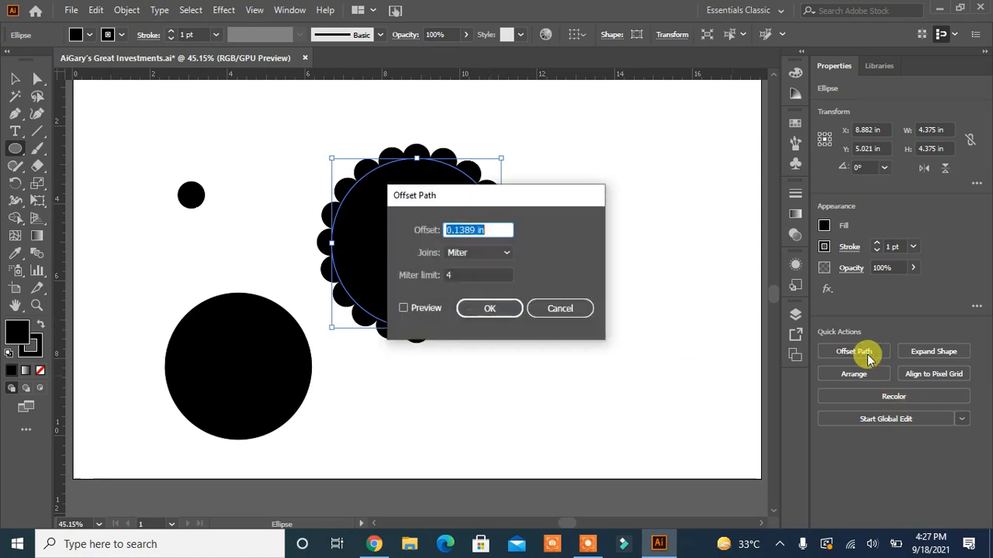
click(572, 309)
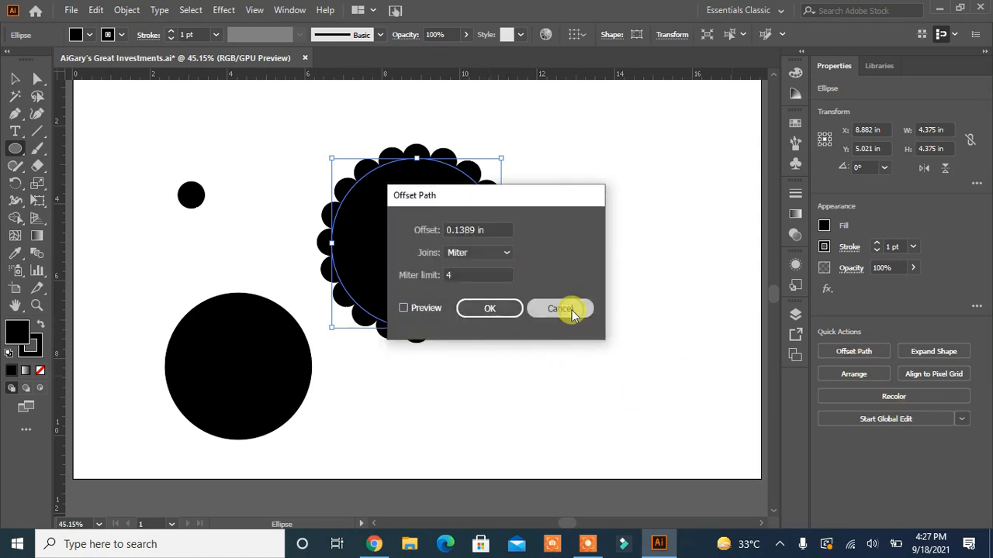
Place a copy of the inner circle right of the scalloped shape, and subtract the original from the scalloped shape.
drag(416, 246, 650, 251)
drag(512, 159, 519, 204)
key(ctrl+z)
click(15, 79)
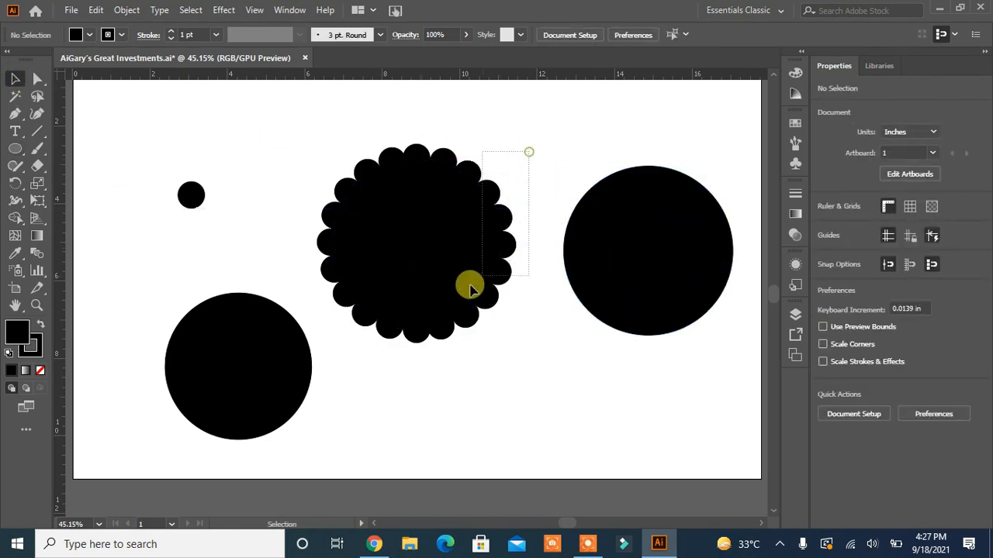
drag(527, 147, 337, 337)
click(848, 409)
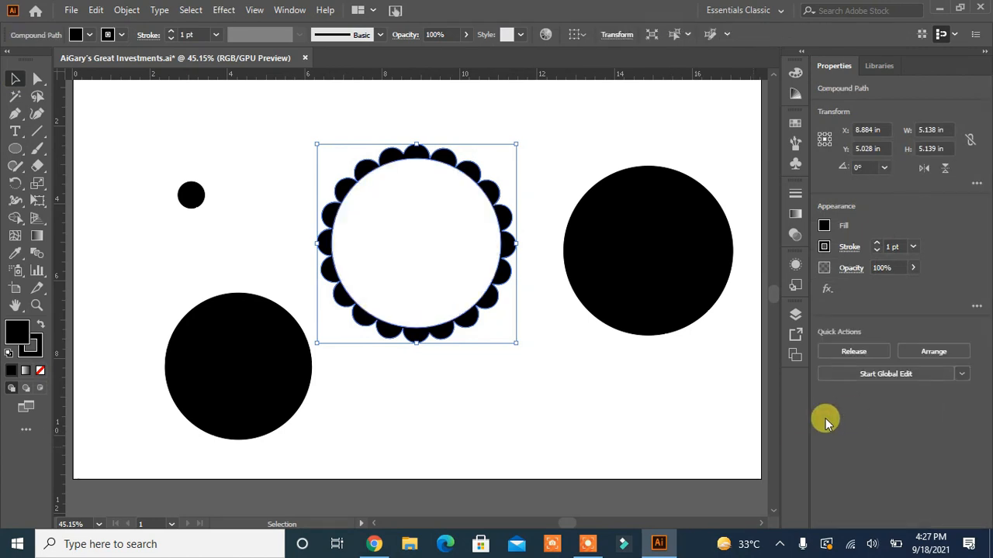
click(536, 364)
Move the spare right-hand circle into the centre of the scalloped ring and shrink it to about 4.18 in wide.
drag(648, 252, 417, 242)
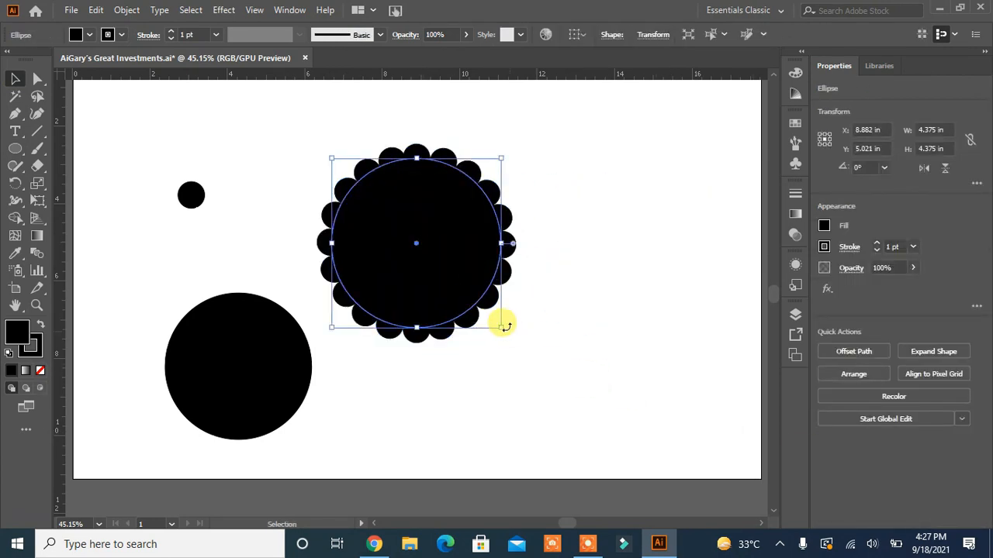
mouse_move(500, 328)
mouse_down()
mouse_move(488, 324)
mouse_move(500, 329)
mouse_up()
click(535, 351)
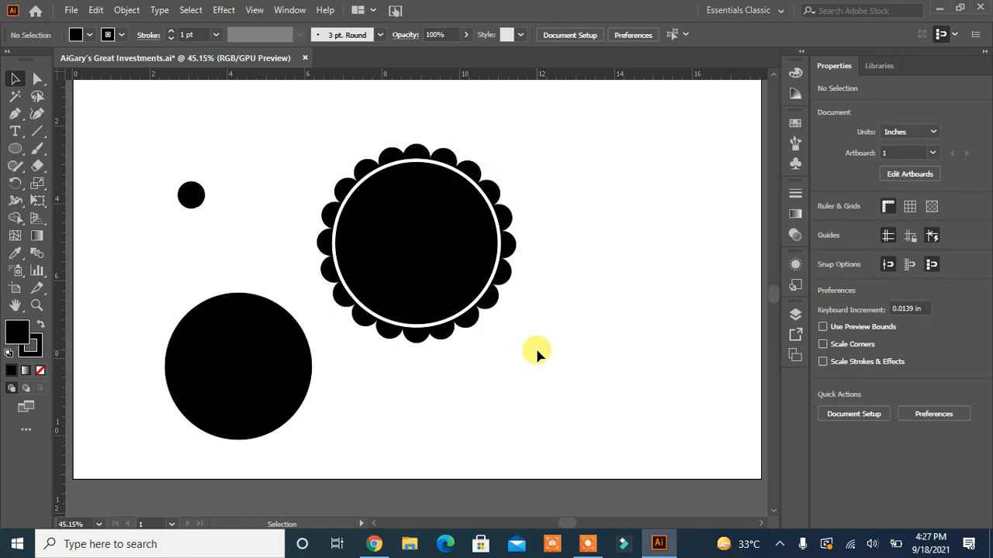
Create an inward offset path of -0.125 in from the circle inside the scalloped ring.
click(414, 237)
click(869, 353)
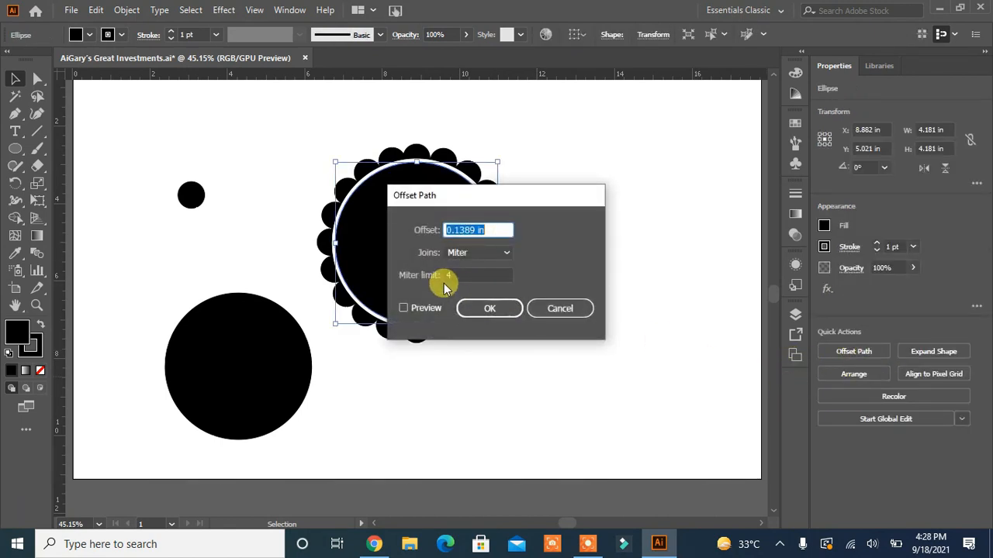
click(403, 308)
double_click(489, 230)
text(0)
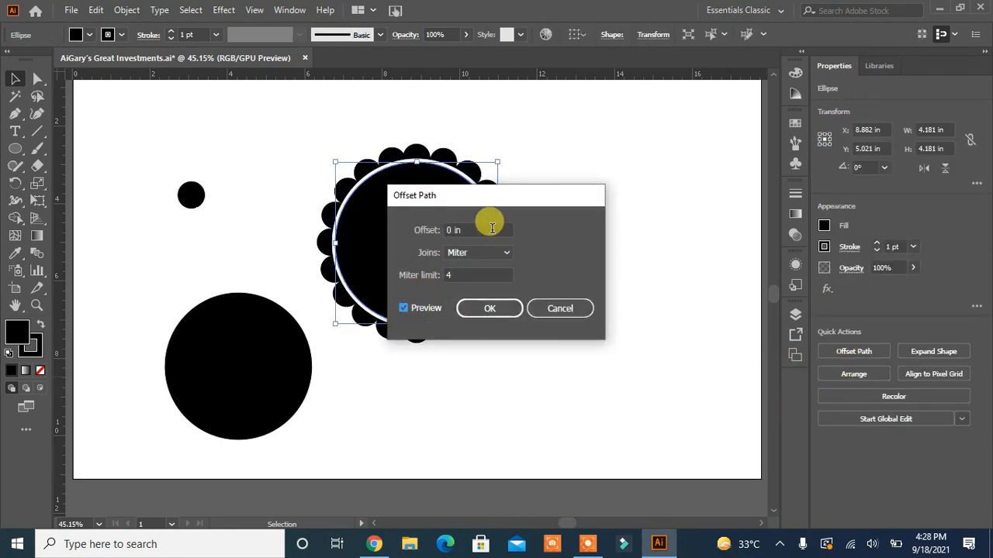
click(485, 308)
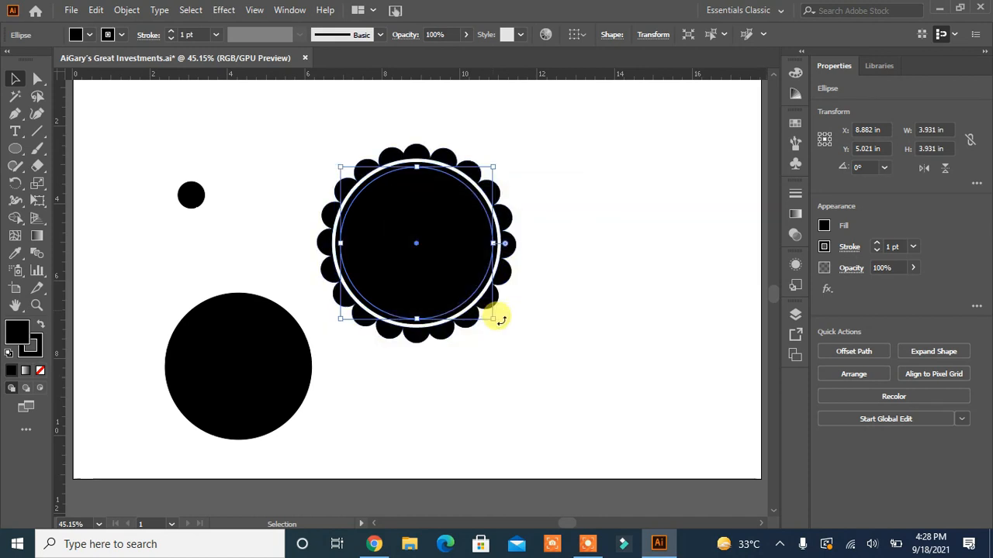
Subtract the offset circle from the larger inner circle to leave a thin black ring.
shift+click(468, 186)
click(858, 412)
click(610, 363)
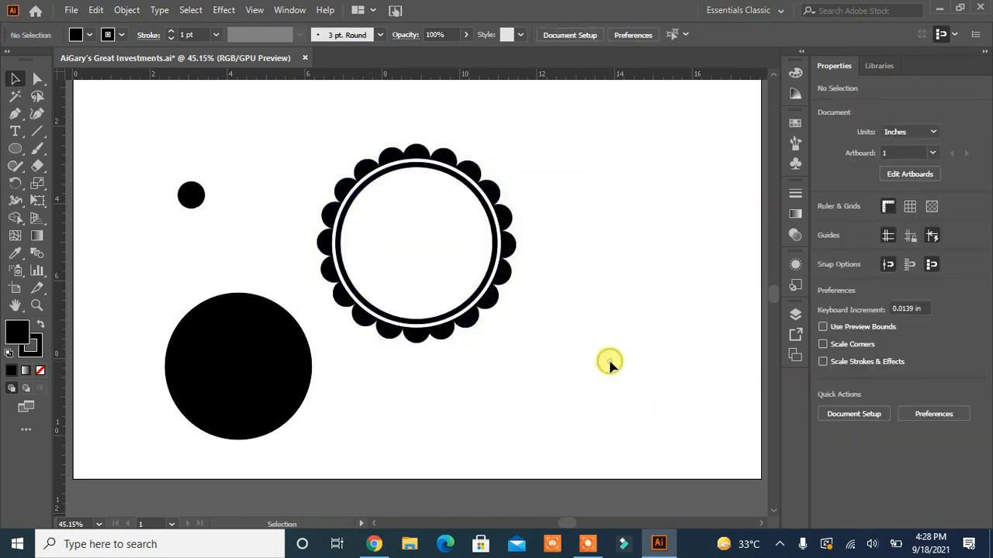
Move the whole badge to the artboard's upper right and delete the leftover large black circle and small dot.
click(373, 309)
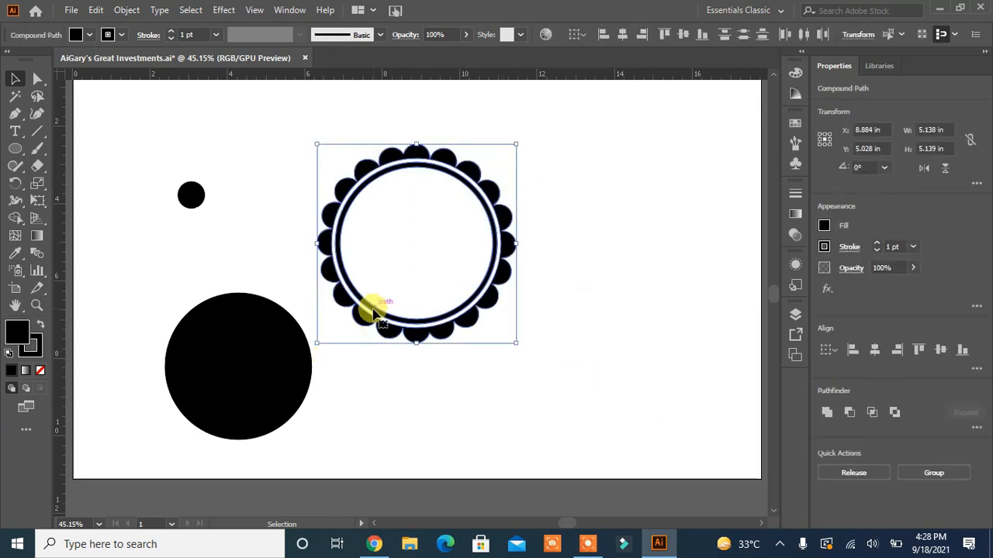
drag(359, 317, 605, 279)
click(440, 380)
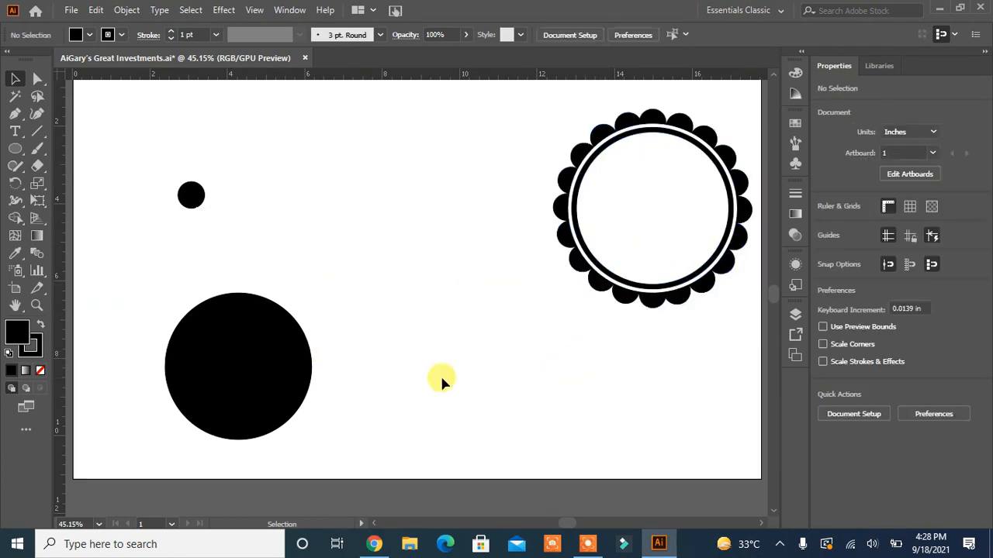
click(273, 376)
key(Delete)
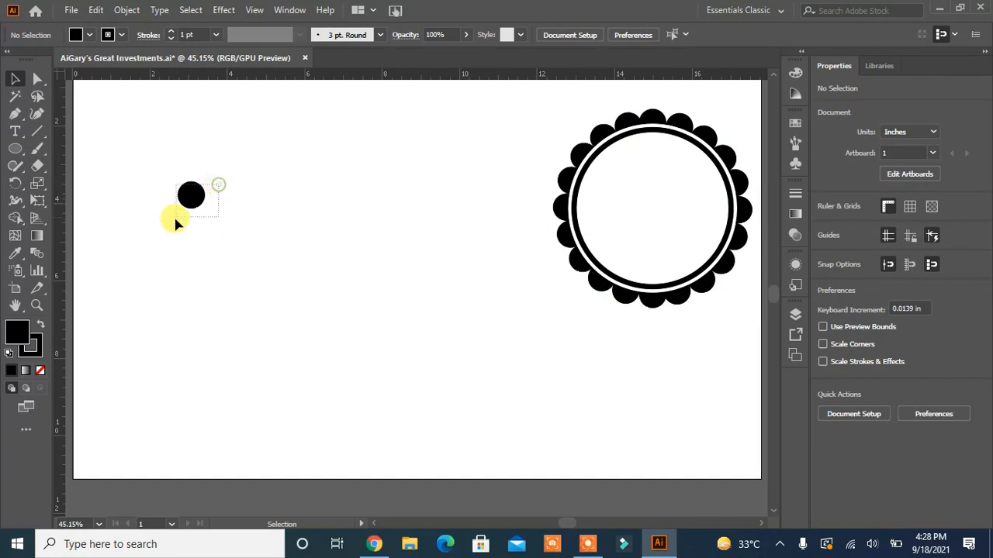
drag(175, 220, 172, 219)
key(Delete)
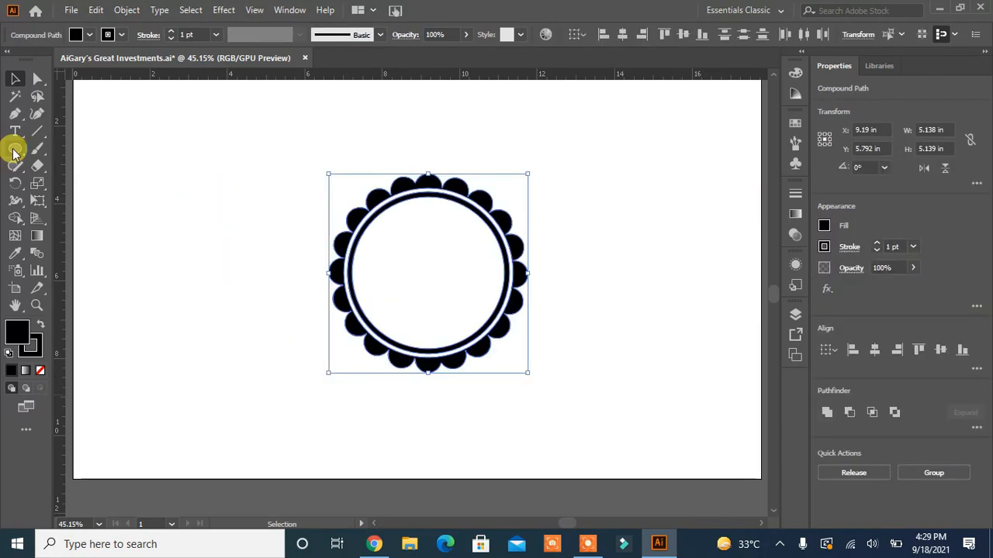
Merge the badge's empty centre with the thin inner ring into a solid black disc using Shape Builder.
click(15, 218)
key(ctrl+a)
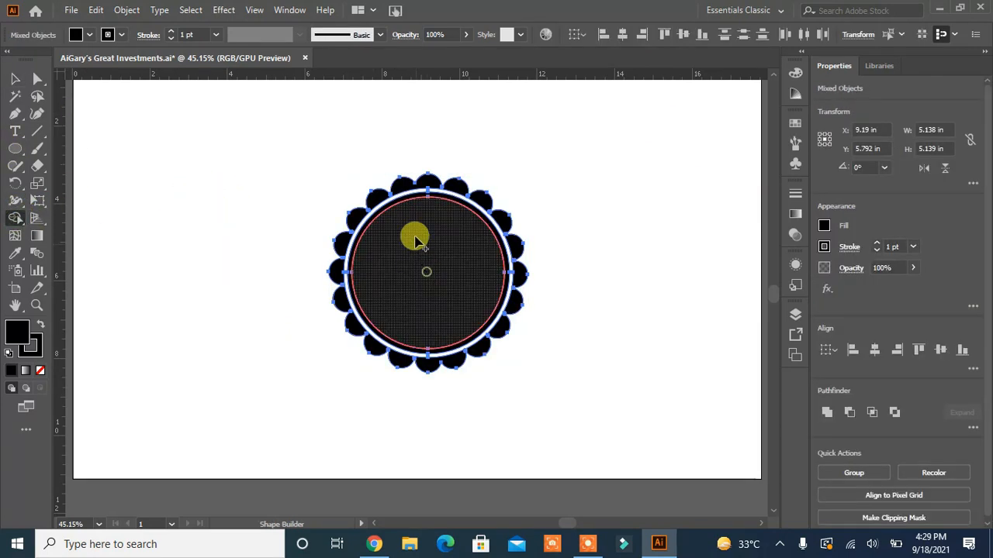
drag(415, 242, 405, 194)
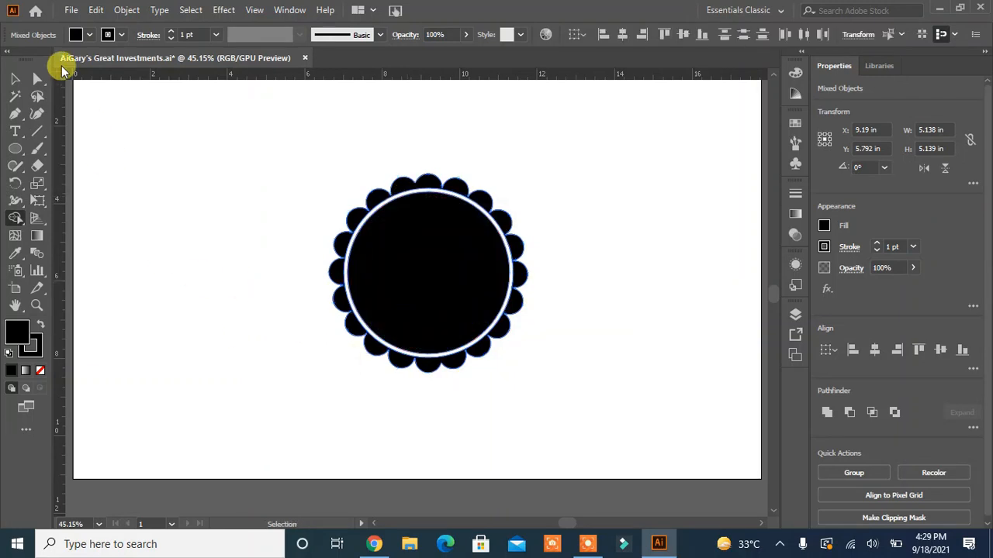
click(15, 79)
click(244, 271)
Create an inward offset path of -0.75 in from the solid black disc at the badge's centre.
click(414, 266)
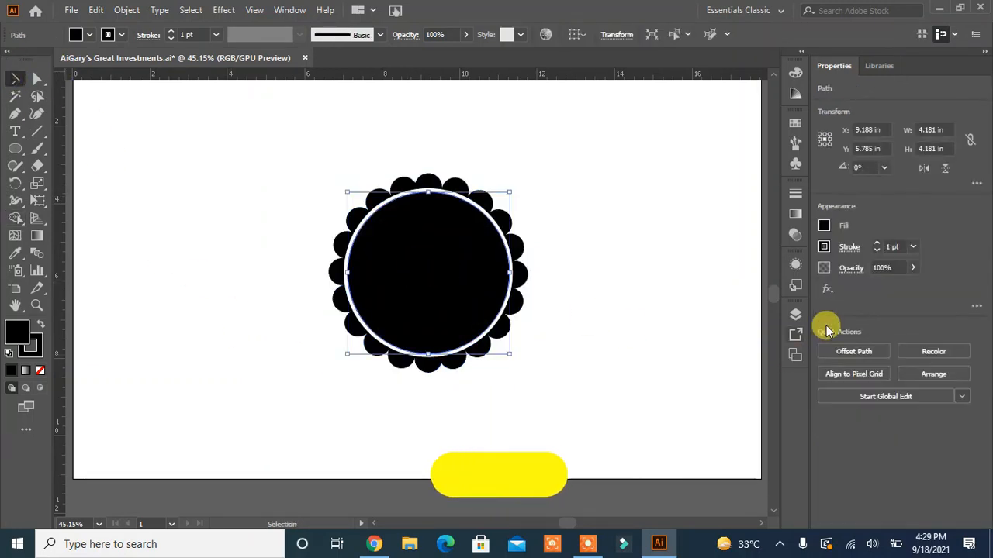
click(854, 351)
drag(492, 216, 688, 177)
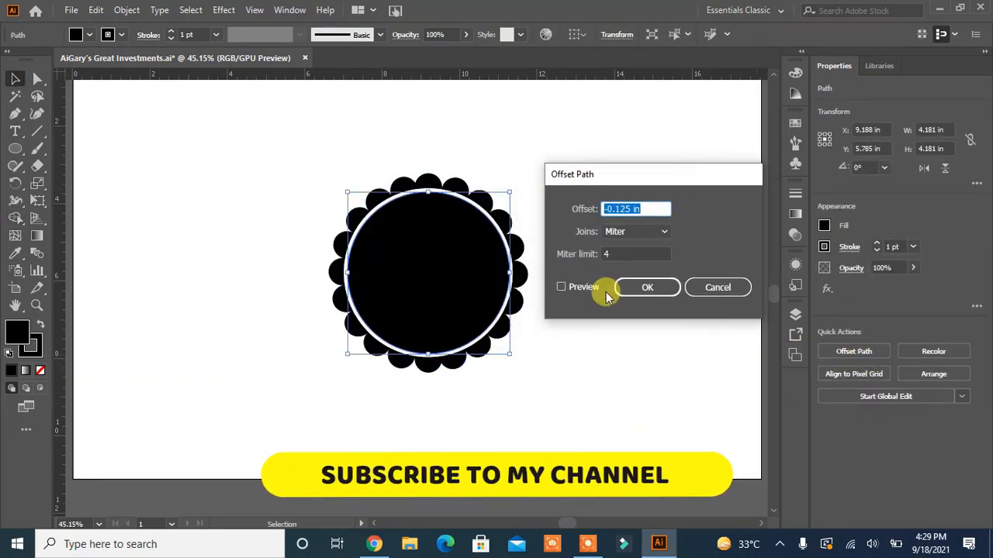
click(560, 287)
scroll(654, 208, down, 4)
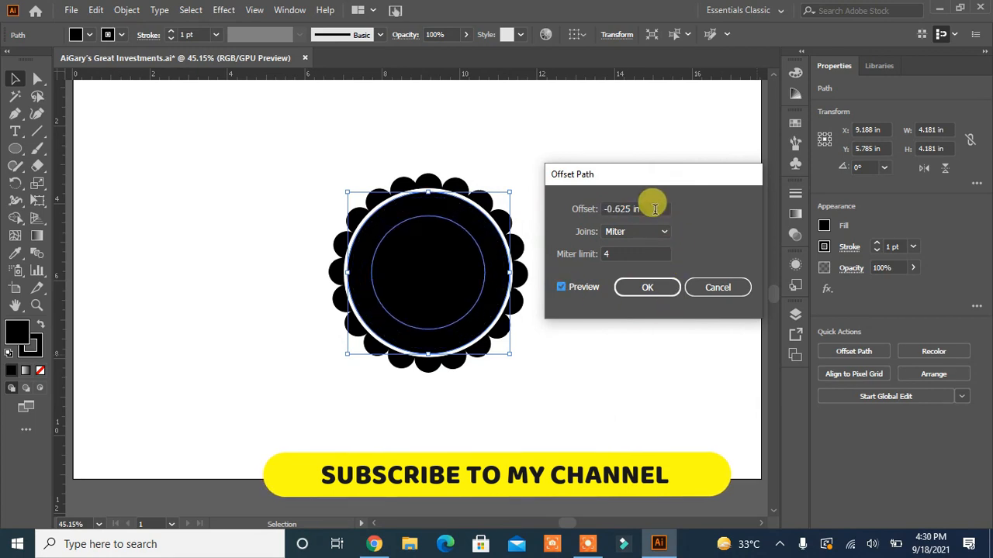
scroll(654, 208, down, 1)
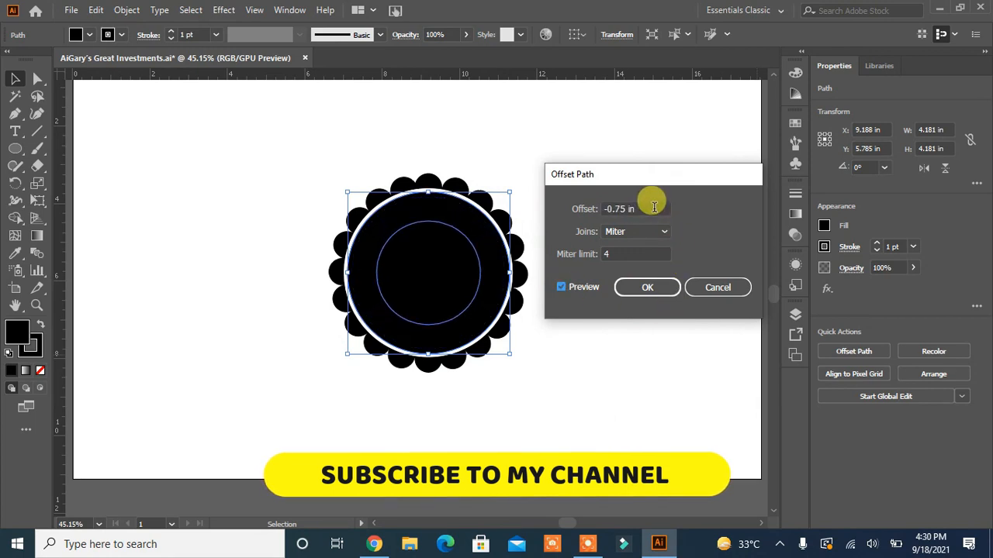
click(651, 287)
Subtract the offset circle from the black disc to leave a thick black ring with an empty centre.
click(339, 353)
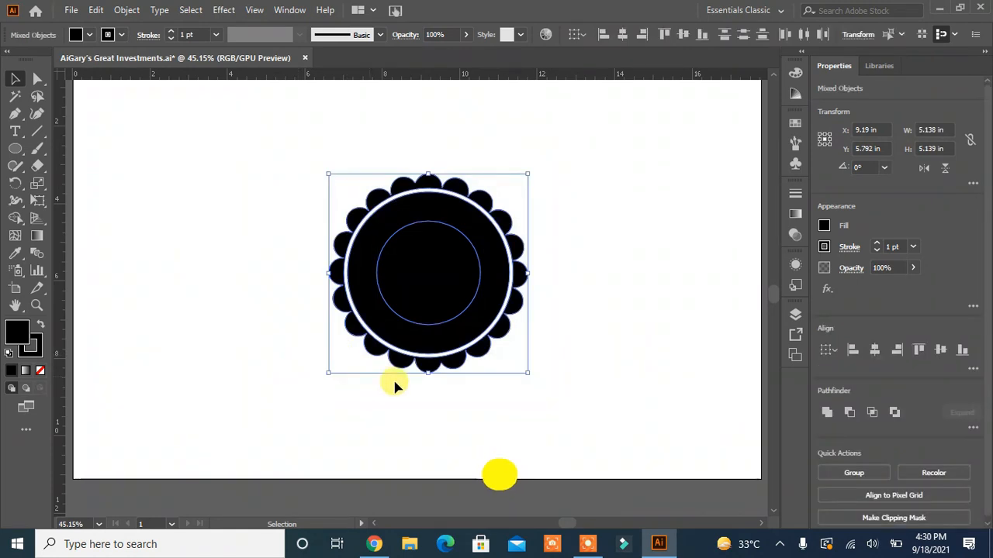
click(672, 434)
click(494, 253)
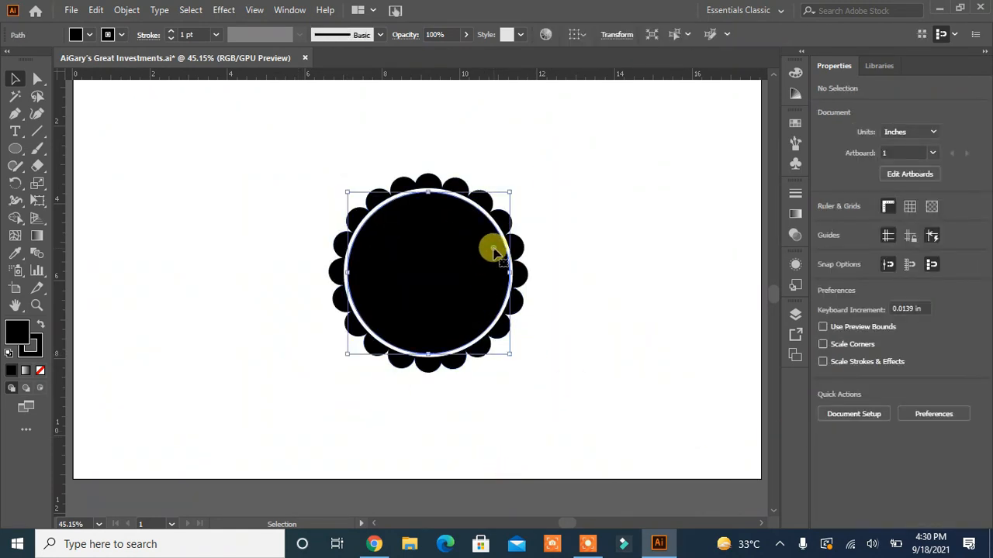
shift+click(417, 267)
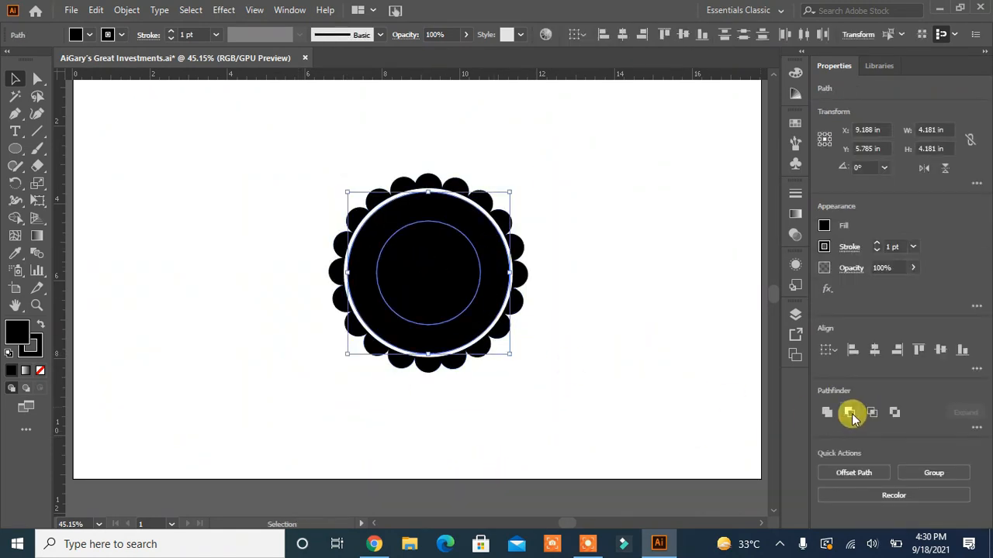
click(851, 415)
click(639, 380)
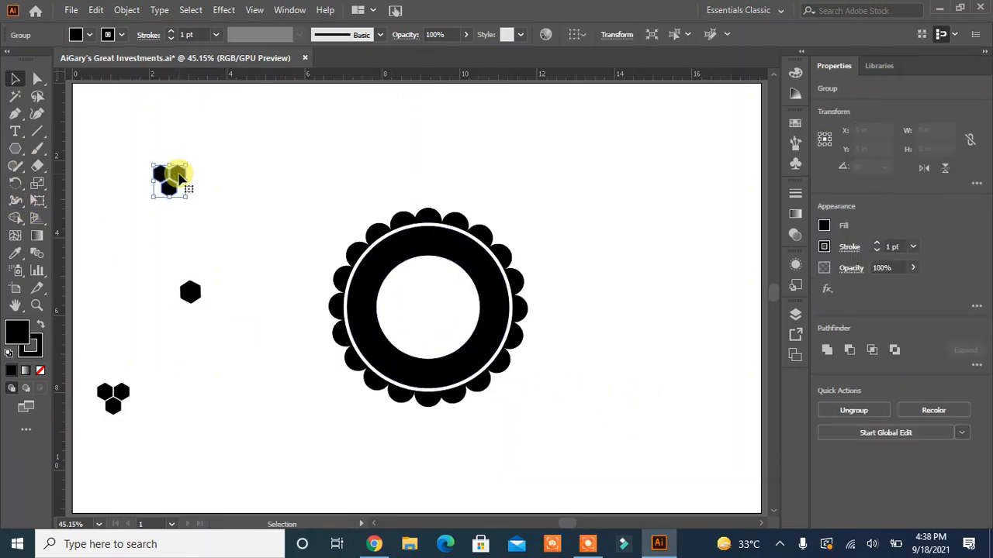
Move the upper three-hexagon group into the badge's empty centre, near the inner edge at the top.
drag(179, 179, 438, 271)
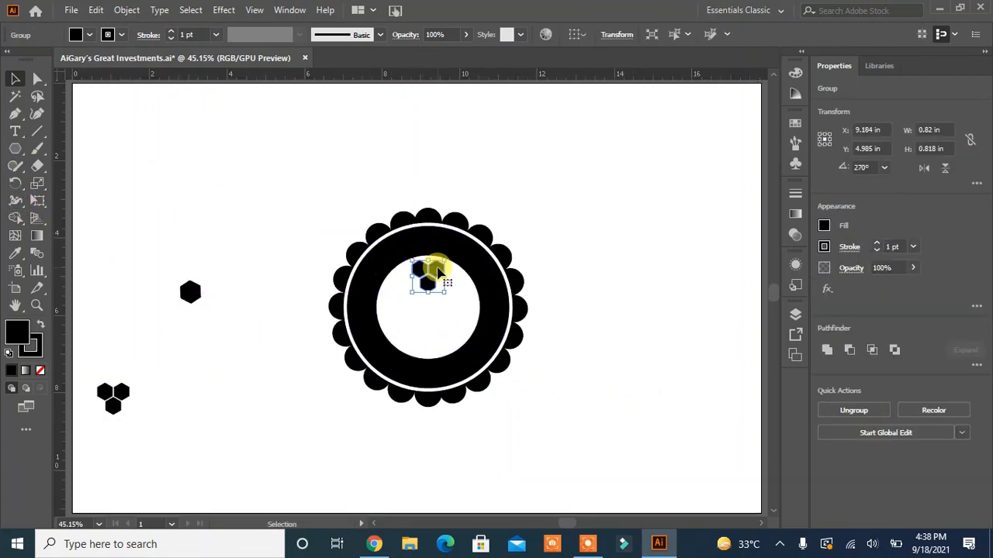
click(567, 275)
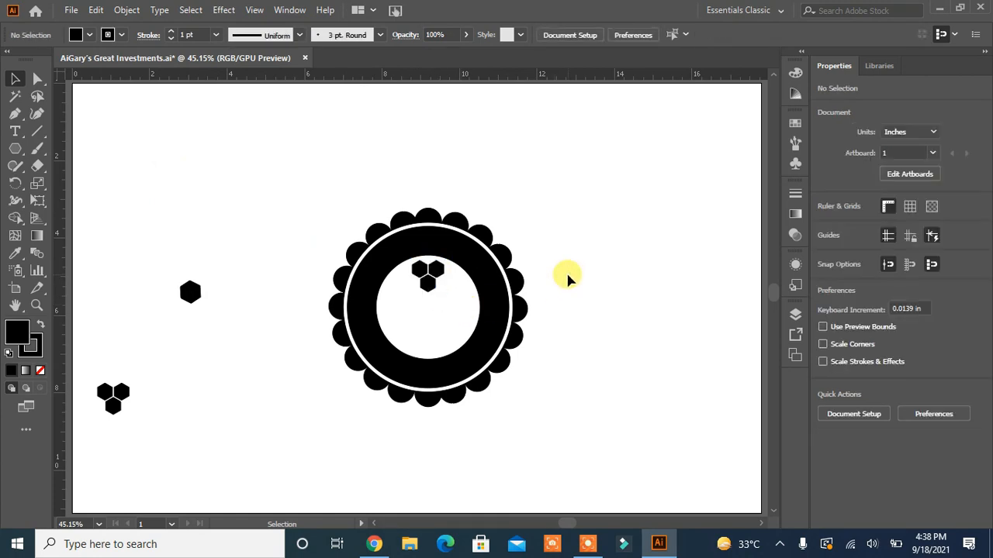
Draw a light grey ellipse about 0.92 by 1.11 in above and left of the badge with a 2 pt black stroke.
click(13, 149)
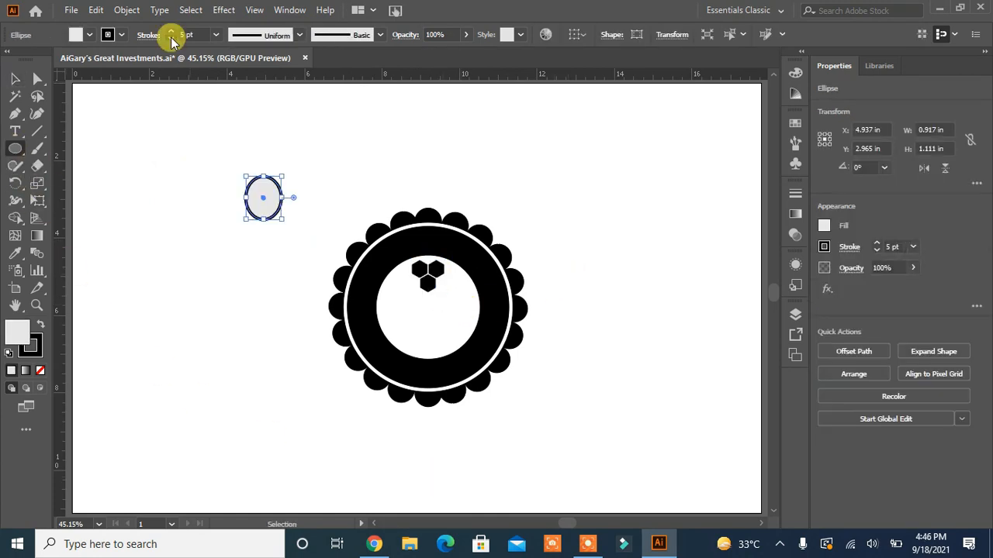
click(172, 38)
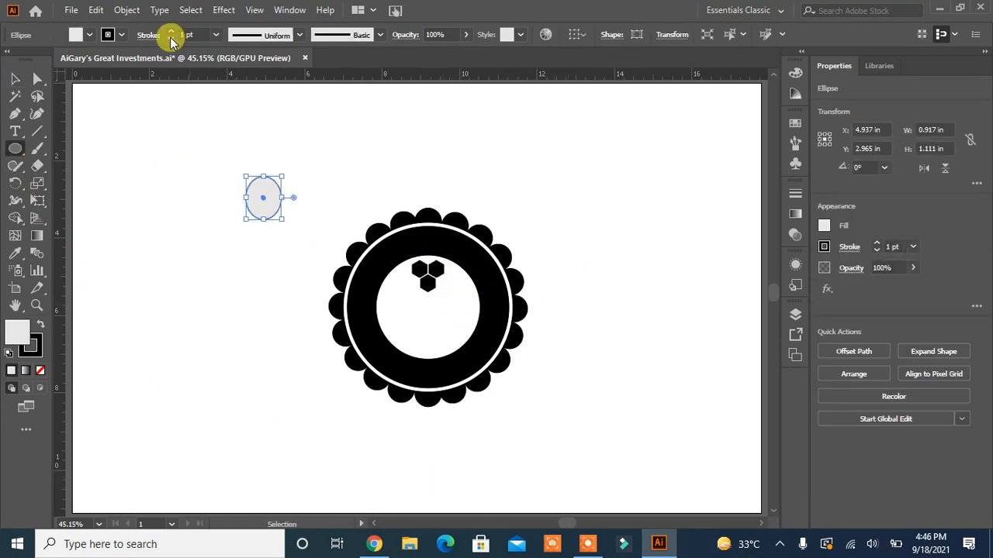
click(171, 32)
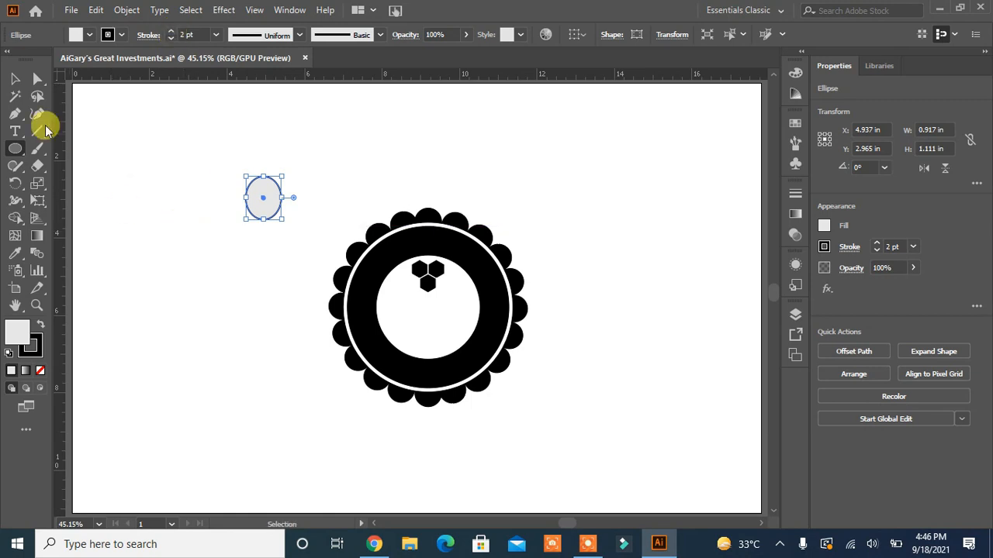
click(15, 79)
click(159, 297)
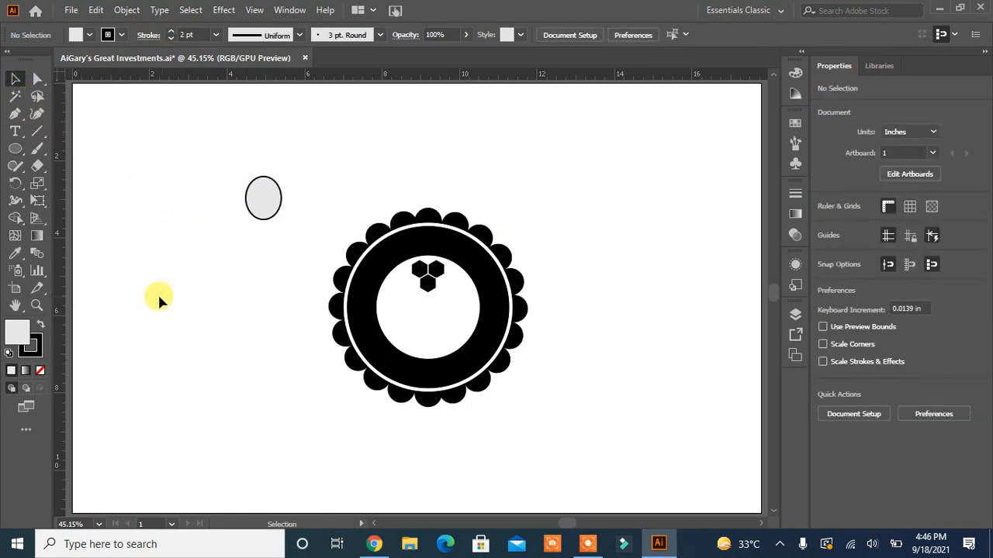
Rotate the small grey ellipse to about 342° and move it up and right toward the badge.
click(275, 215)
drag(281, 224, 278, 237)
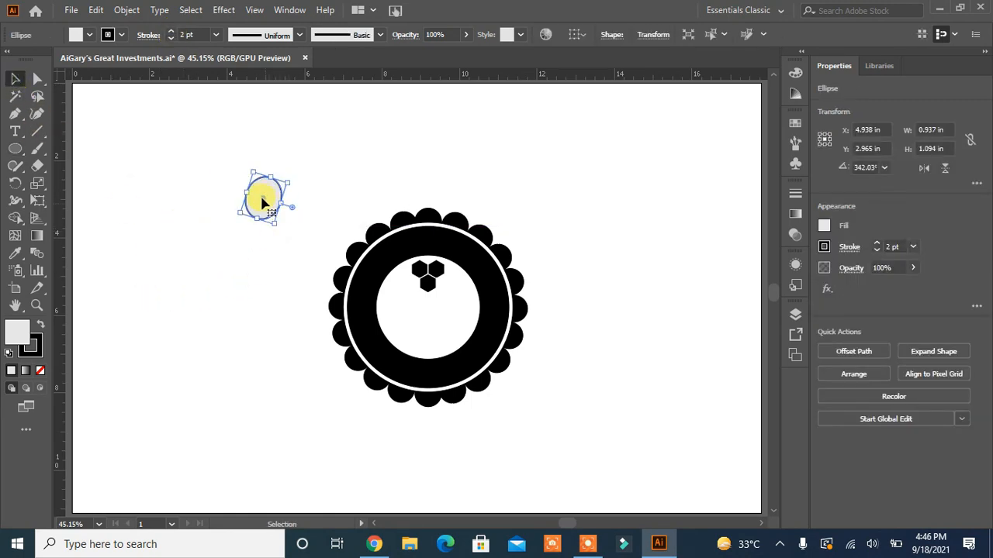
drag(263, 202, 313, 163)
Draw a tall ellipse about 1.1 by 2.32 in left of the badge and convert its bottom anchor to a corner.
click(15, 148)
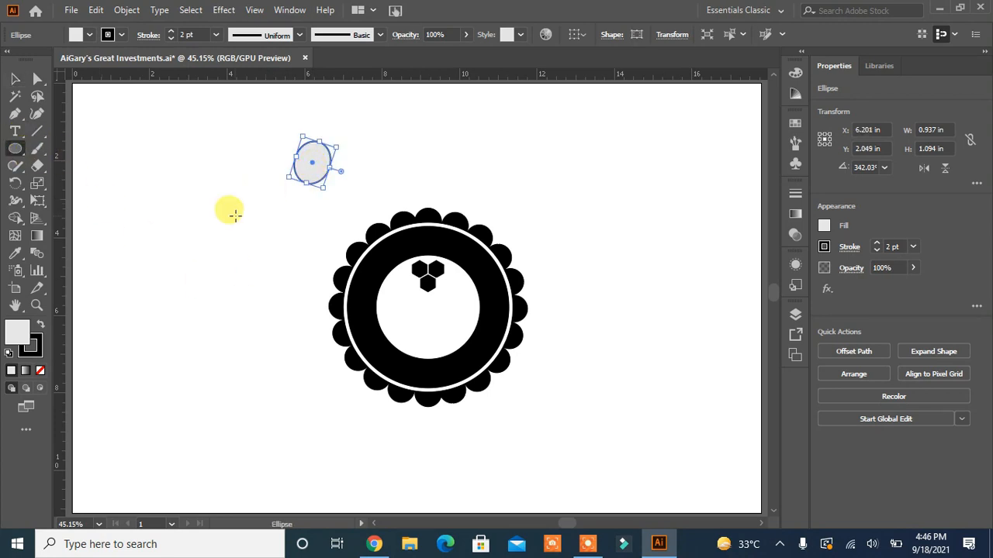
drag(215, 184, 257, 272)
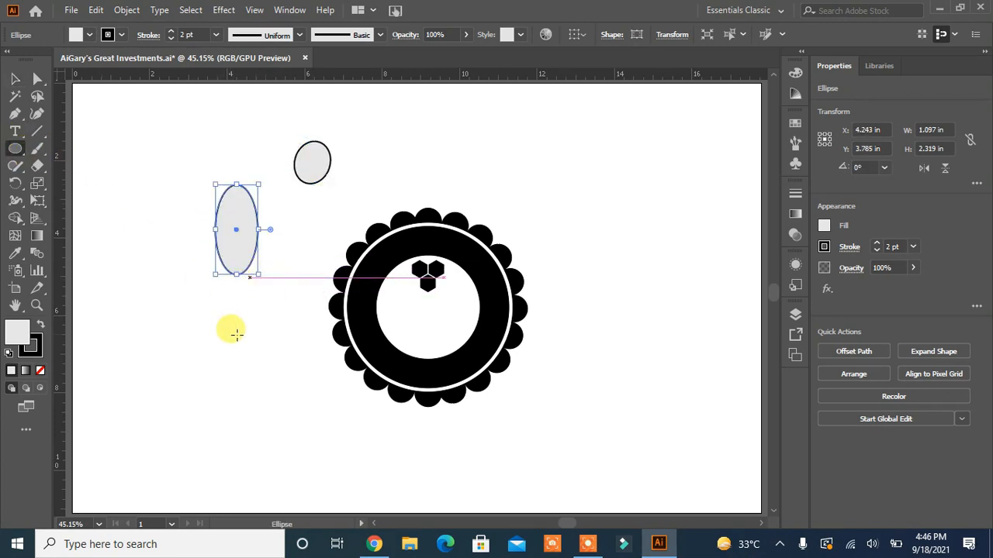
click(35, 77)
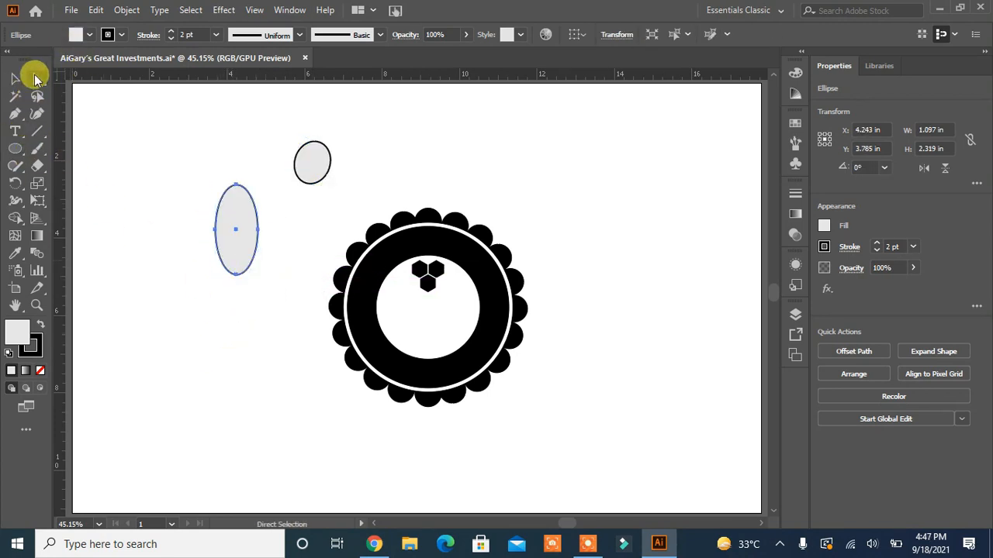
click(237, 275)
click(110, 34)
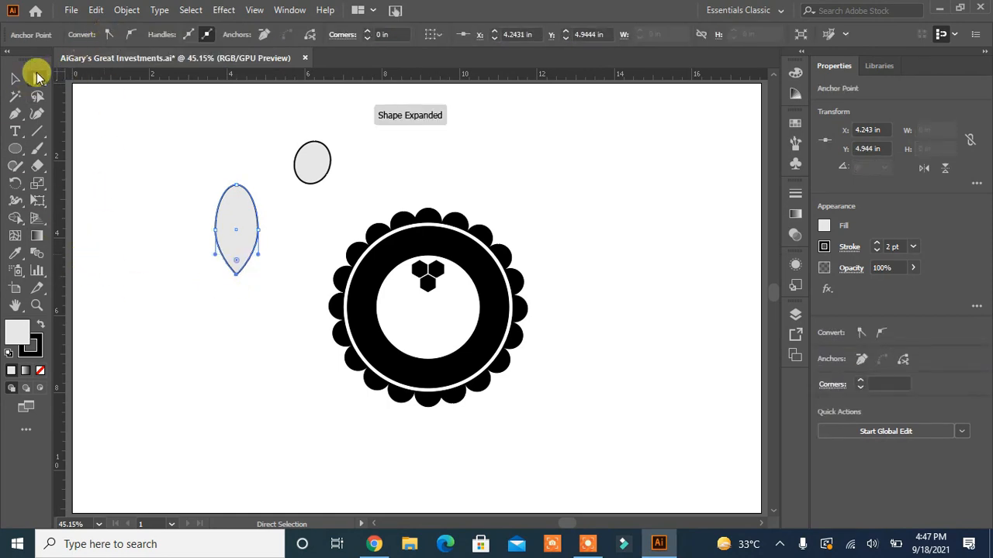
Draw a vertical line about 0.83 in long downward from the tall shape's pointed tip with the Pen tool.
click(14, 114)
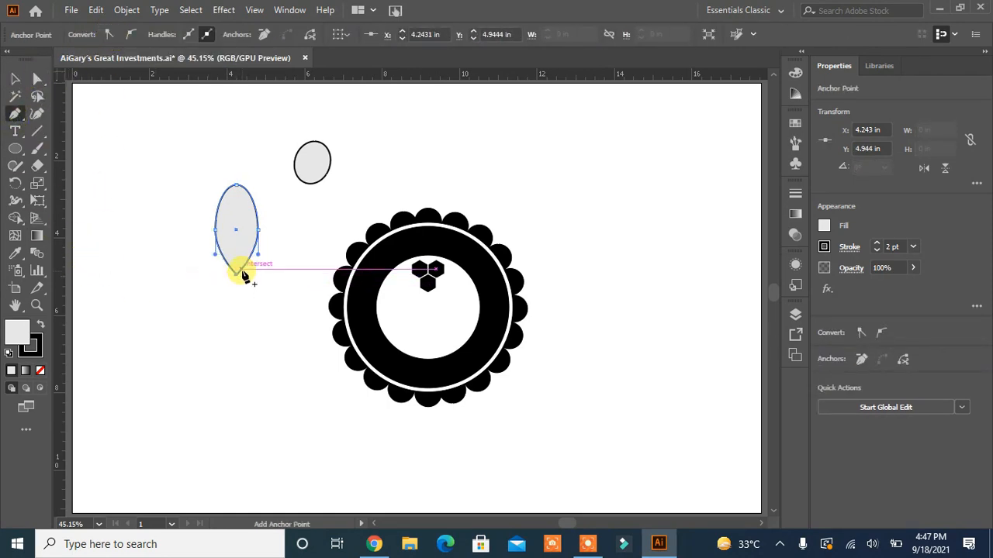
click(238, 271)
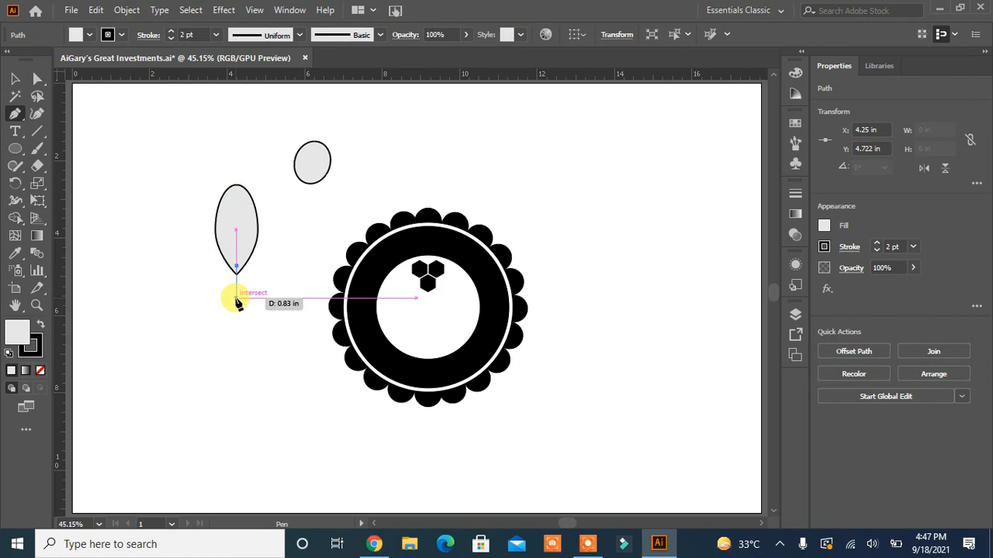
click(236, 299)
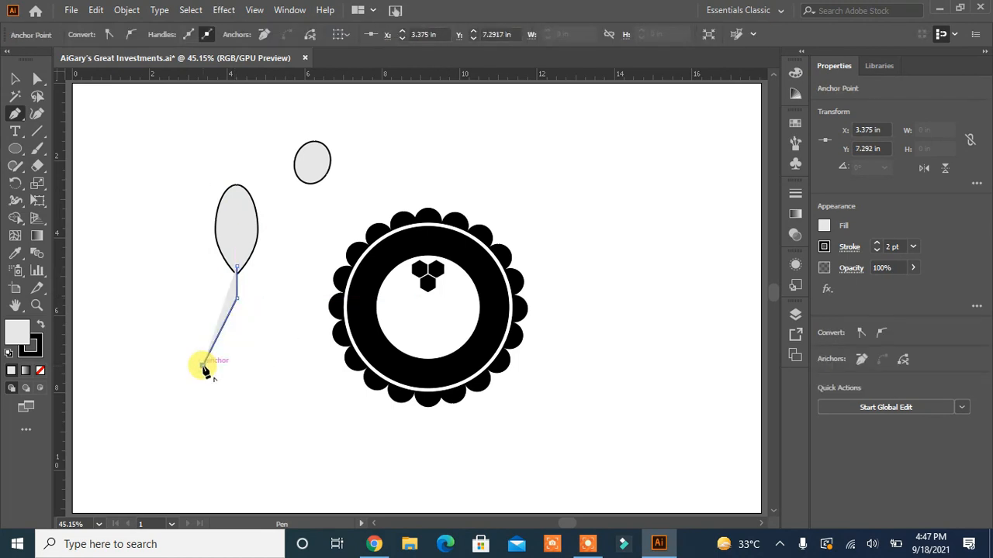
key(Escape)
Set the short line's stroke to 26 pt and apply the width profile that tapers to a point at the bottom.
click(171, 34)
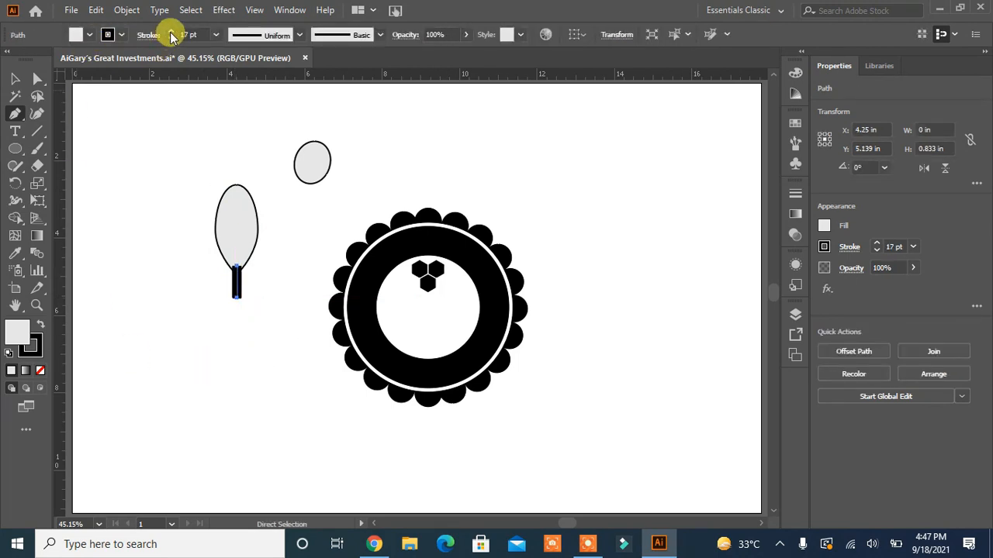
click(171, 34)
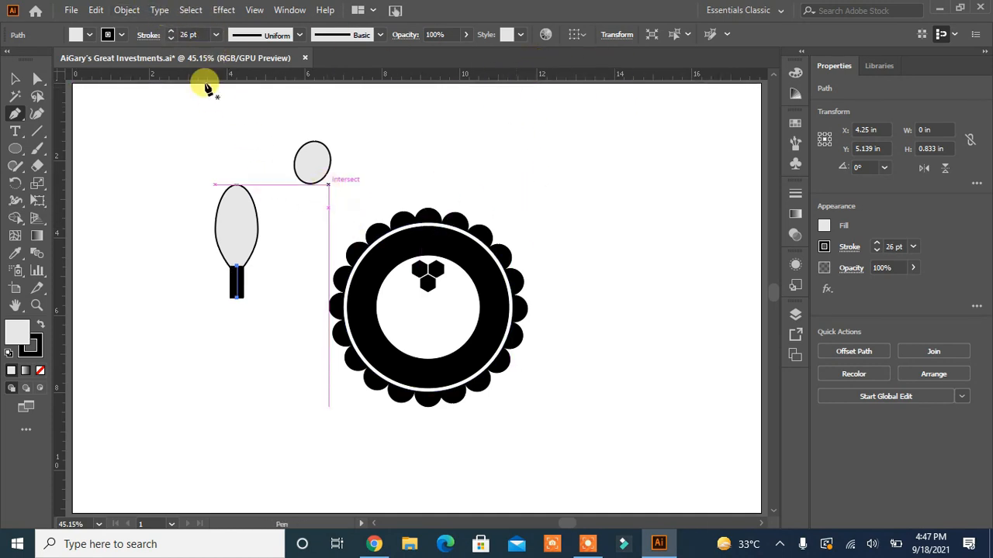
click(298, 34)
click(241, 144)
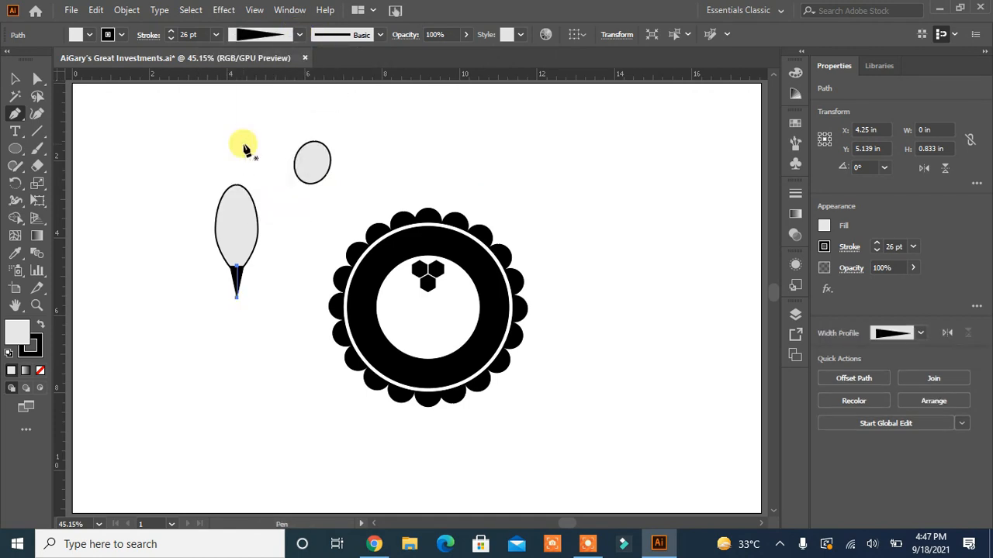
Expand the tapered line's appearance and unite it with the tall pointed ellipse into one body shape.
click(126, 10)
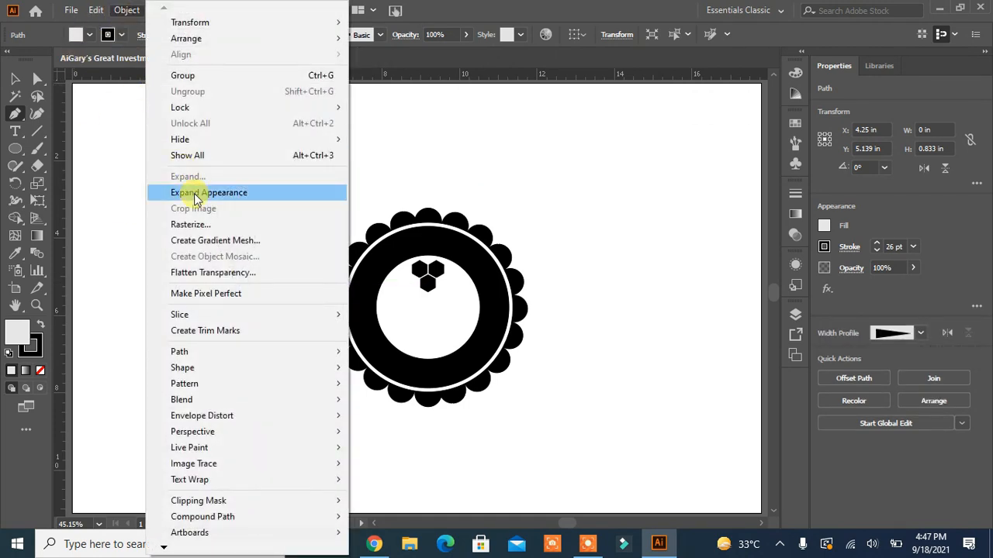
click(196, 192)
click(14, 79)
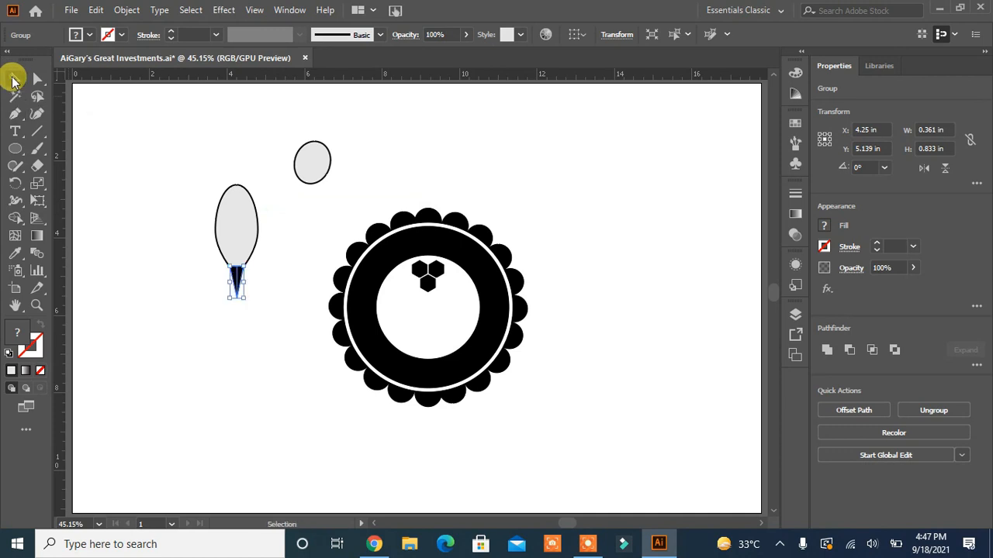
drag(268, 226, 203, 300)
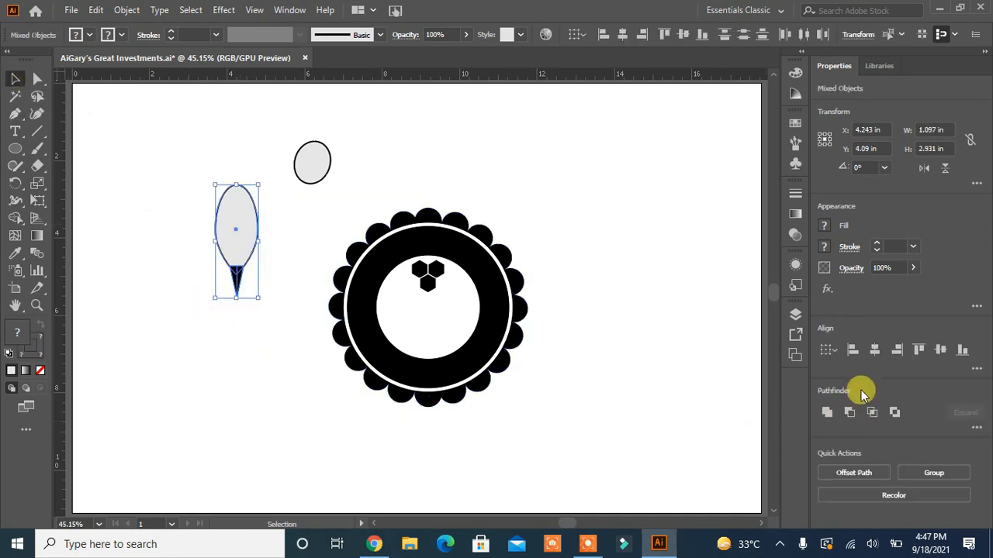
click(827, 412)
click(218, 401)
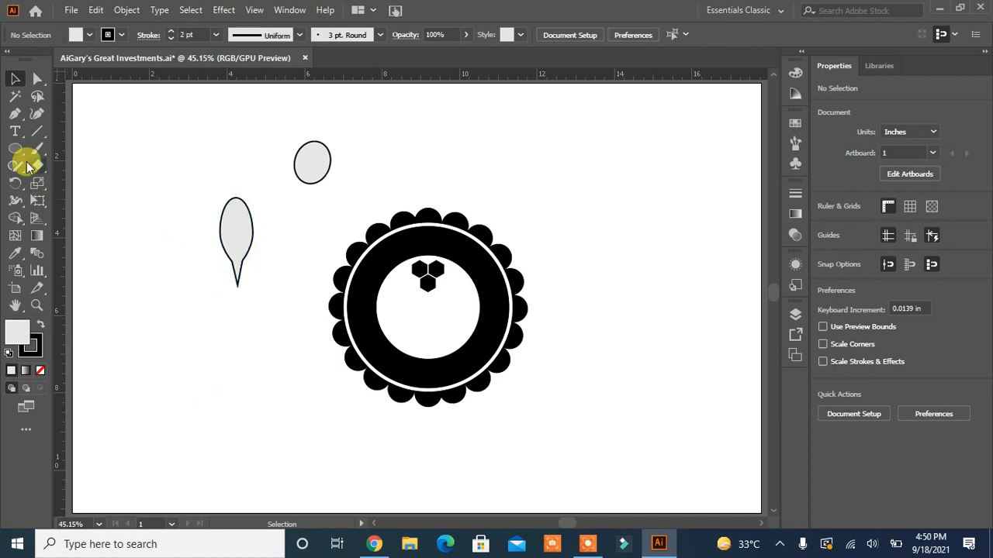
Draw an ellipse about 0.75 by 1.36 in left of the body shape and convert its bottom anchor to a corner.
click(16, 149)
drag(134, 192, 162, 245)
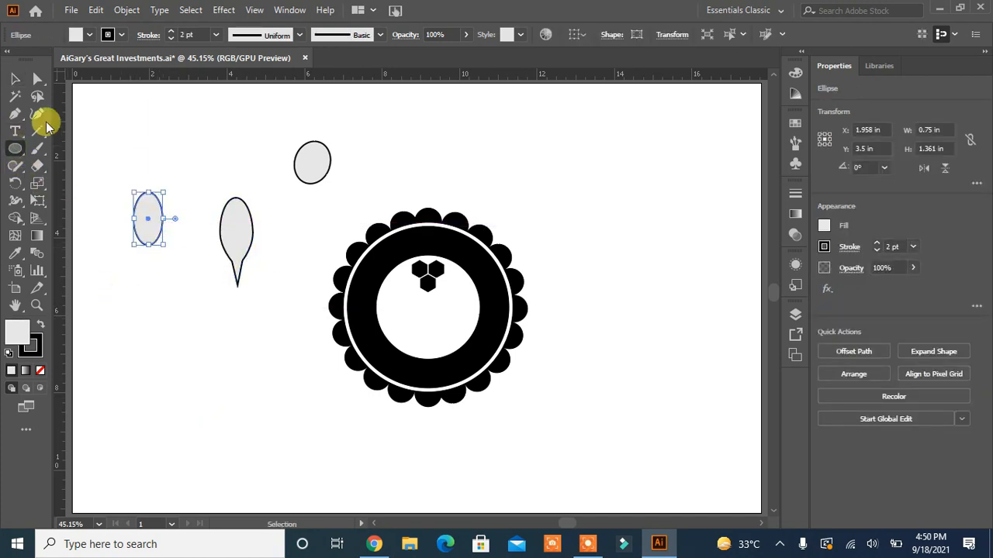
click(37, 78)
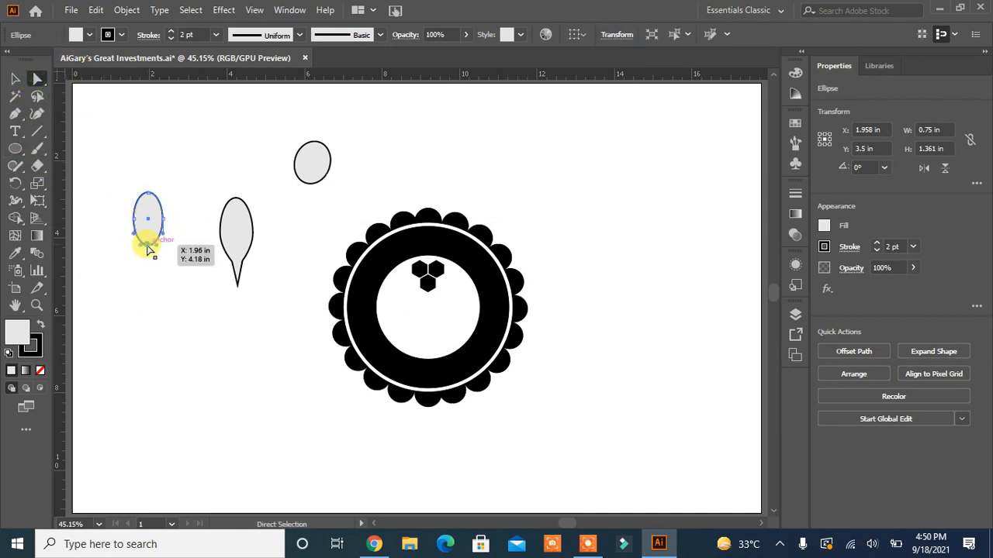
click(147, 247)
click(109, 34)
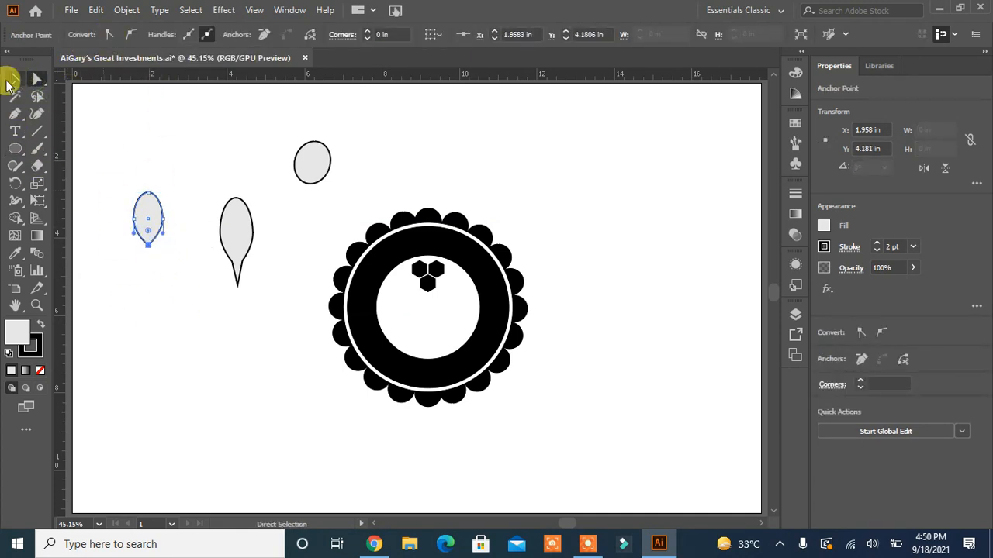
click(14, 78)
click(146, 359)
Rotate the body shape nearly horizontal with its tail pointing left and place its round end against the small oval head.
drag(149, 247, 170, 262)
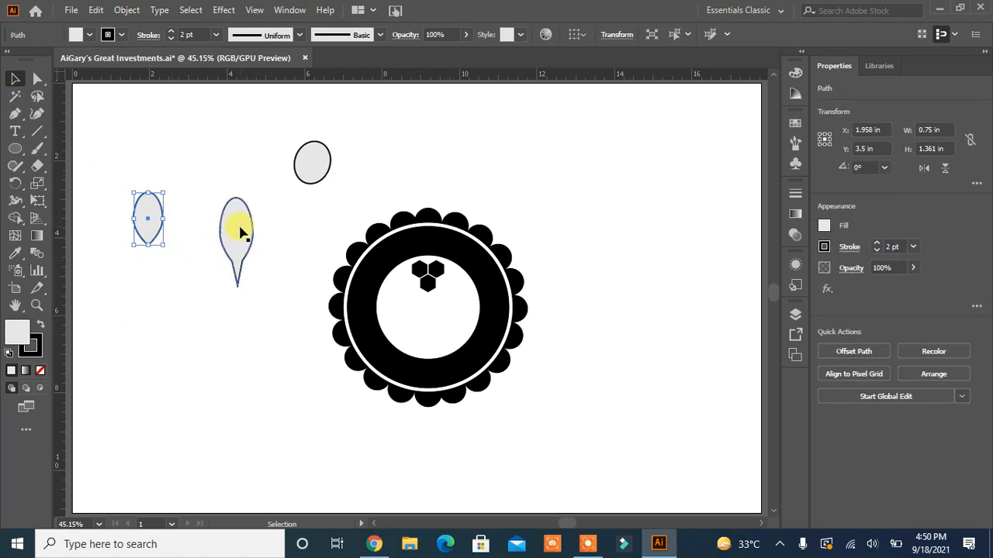
click(240, 231)
mouse_move(255, 196)
mouse_down()
mouse_move(288, 251)
mouse_move(250, 220)
mouse_move(260, 184)
mouse_move(263, 192)
mouse_up()
Enlarge the small pointed ellipse, rotate it to about 51° and place it on the body's upper edge as a wing.
click(149, 243)
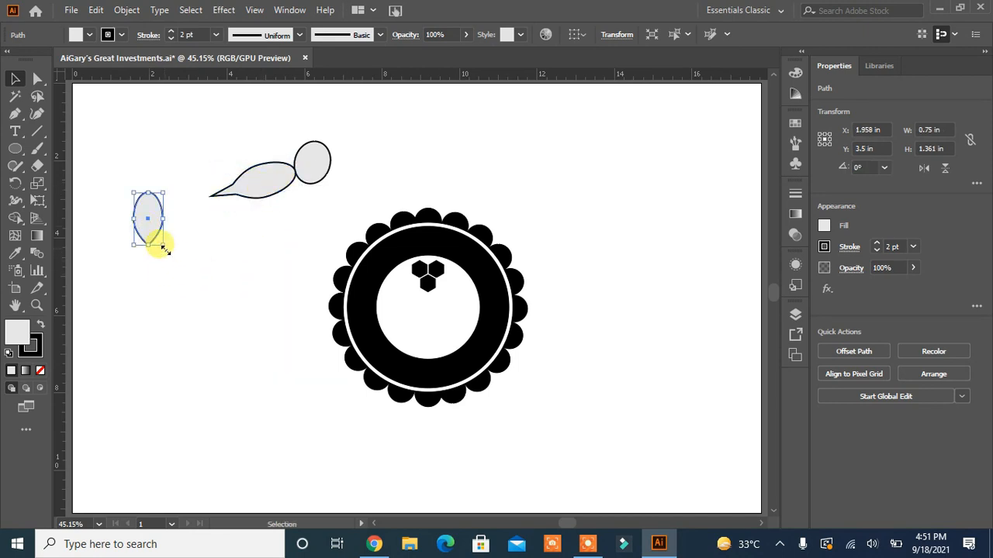
drag(165, 247, 200, 133)
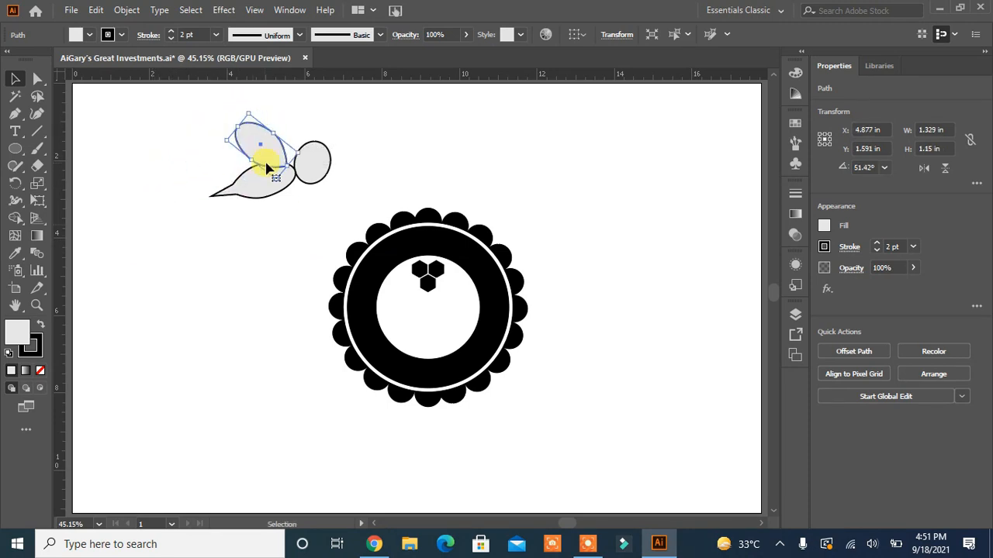
Duplicate the wing, rotate the copy to about 28.5° and place it overlapping the first wing on the body's upper edge.
mouse_move(263, 153)
mouse_down()
mouse_move(244, 161)
mouse_move(251, 156)
mouse_up()
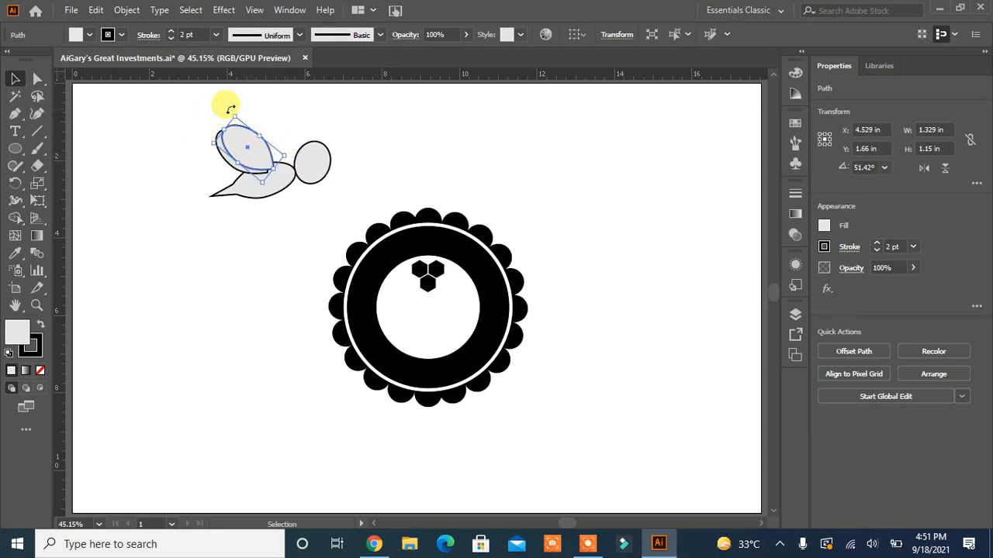
drag(231, 109, 247, 104)
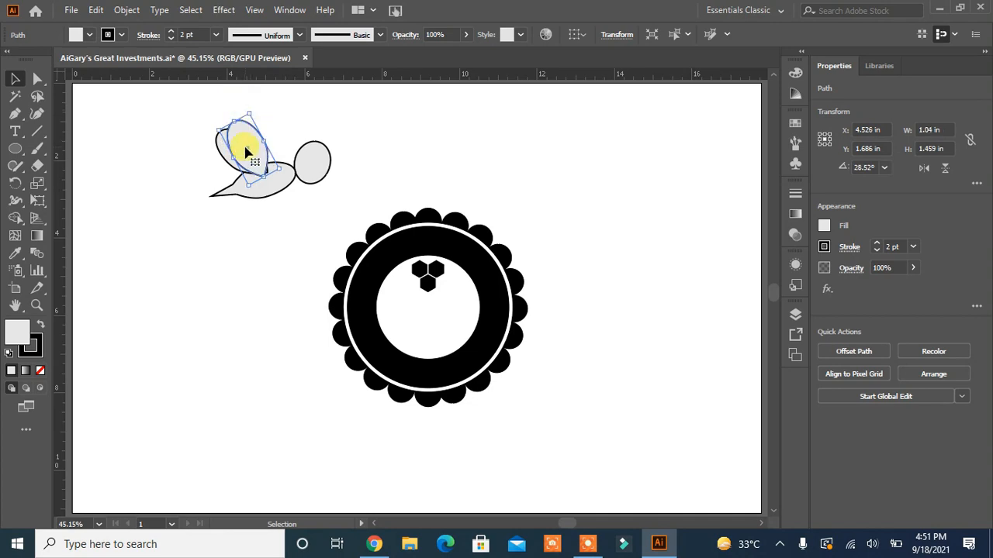
drag(245, 152, 254, 147)
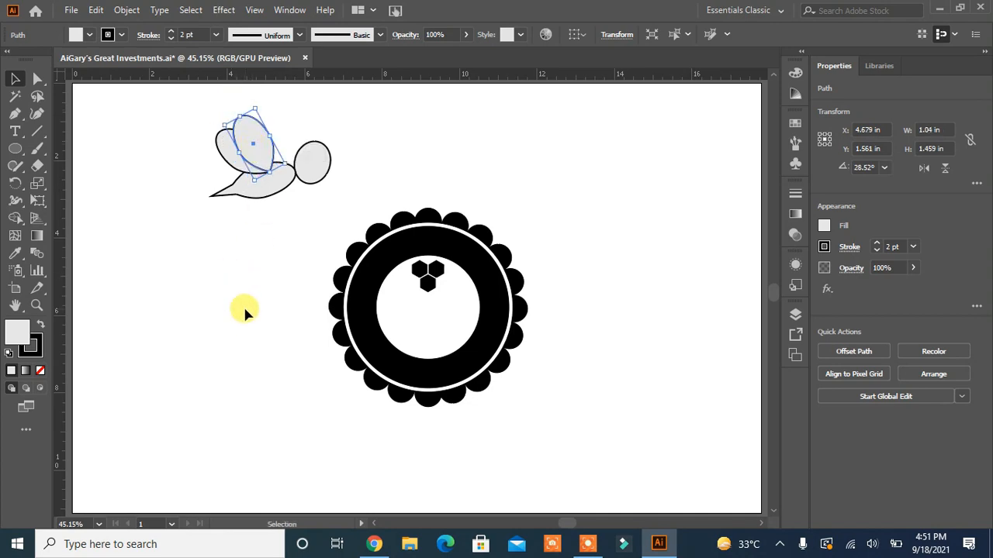
click(292, 269)
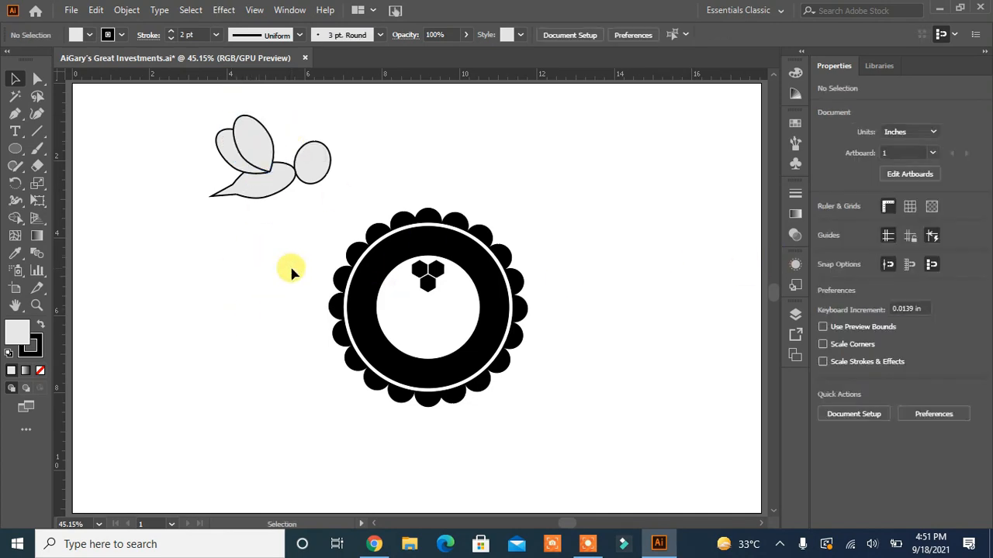
Draw an ellipse about 0.26 by 0.44 in left of the badge and duplicate it slightly lower on its right side as the second eye.
right_click(190, 279)
click(14, 148)
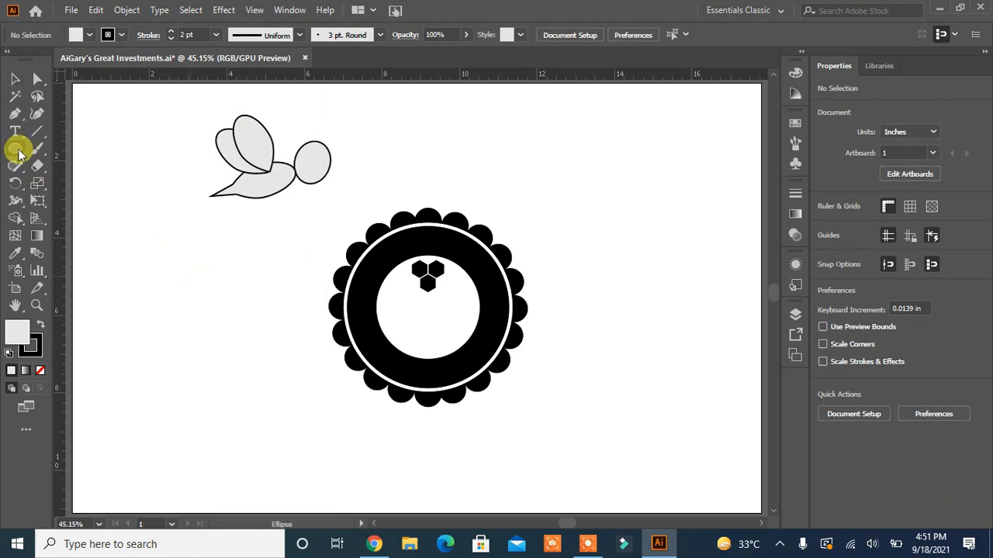
drag(122, 254, 145, 272)
click(162, 316)
click(532, 293)
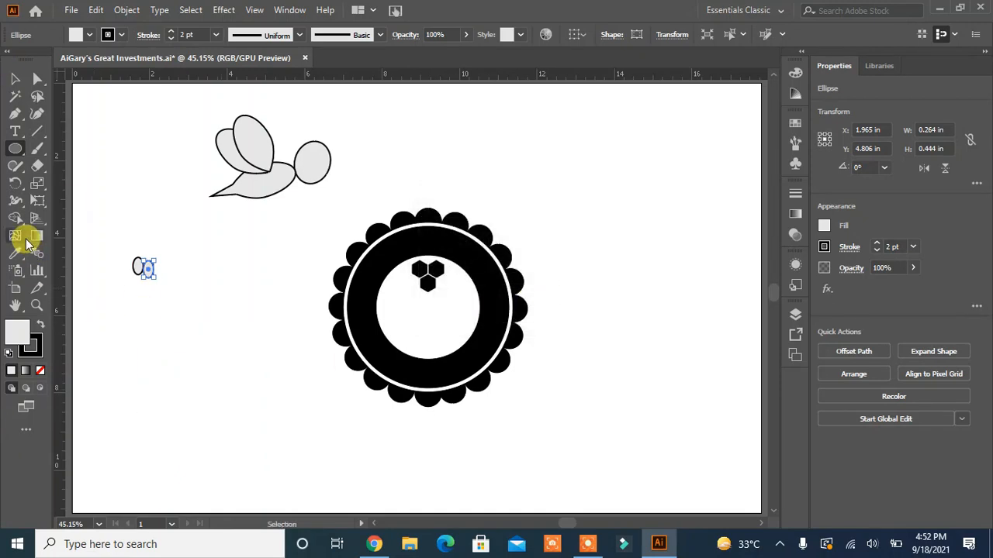
Draw a narrow ellipse about 0.125 by 0.306 in below the eyes and give it a black fill with no stroke.
click(16, 150)
drag(171, 326, 179, 338)
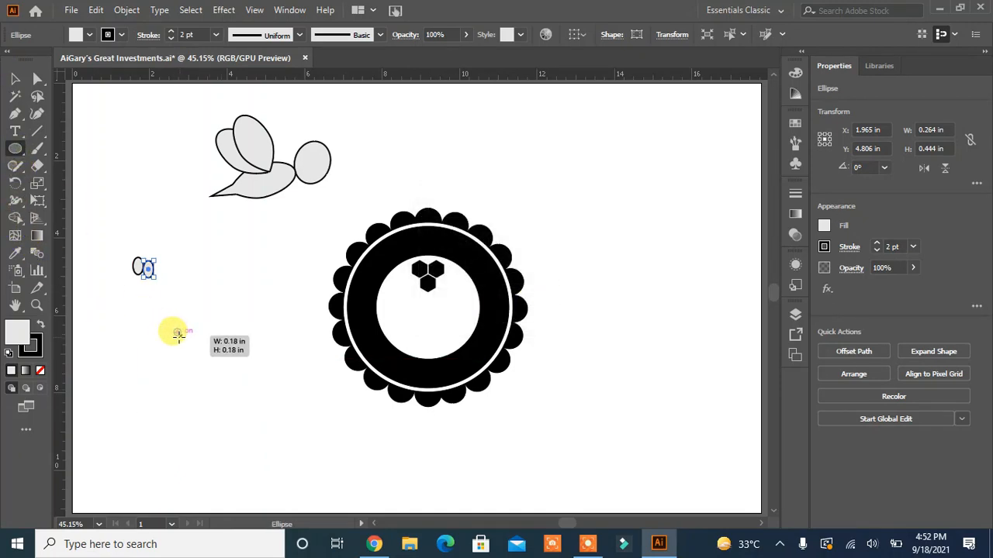
drag(179, 335, 178, 341)
click(40, 371)
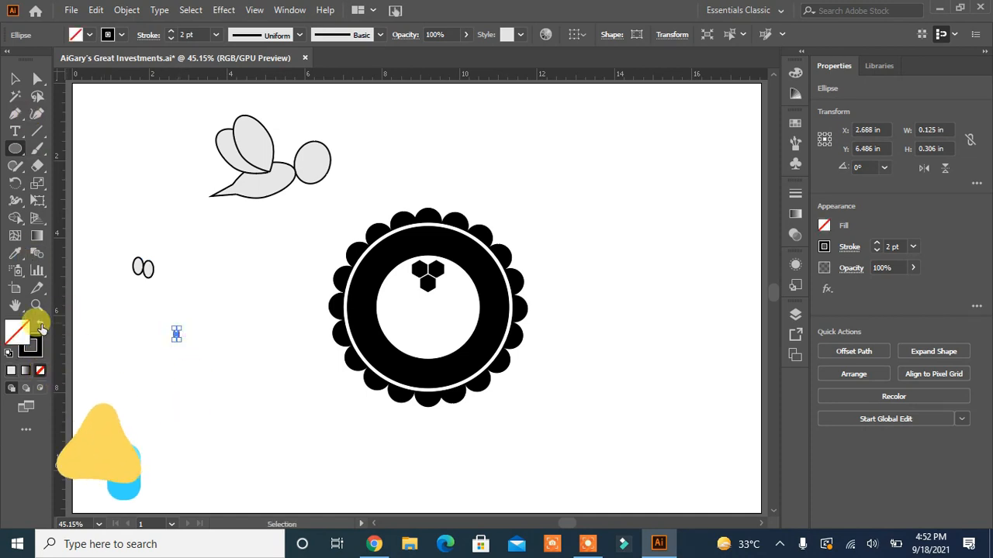
click(40, 324)
click(15, 80)
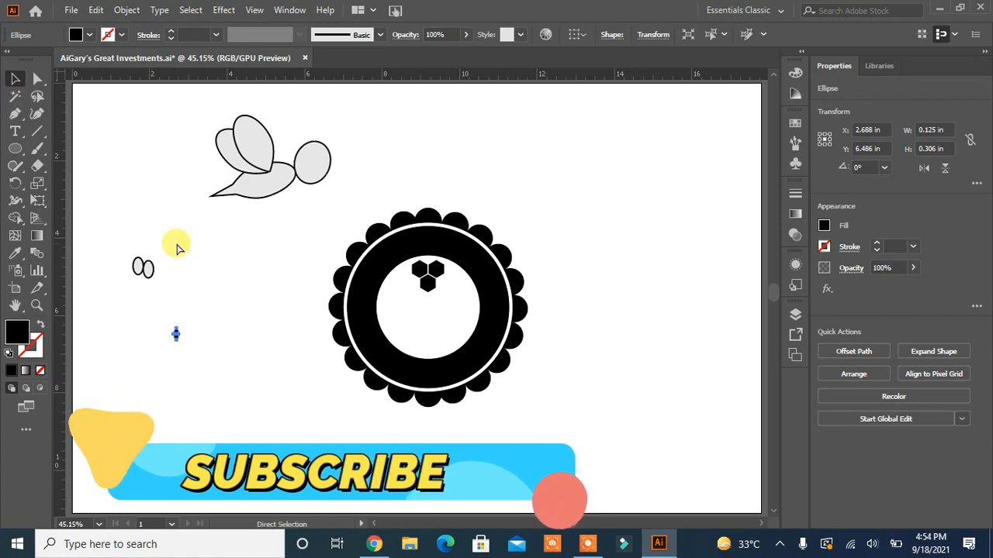
Move the black ellipse into the lower part of the left eye as its pupil.
key(ctrl+plus)
key(ctrl+plus)
key(ctrl+plus)
key(ctrl+plus)
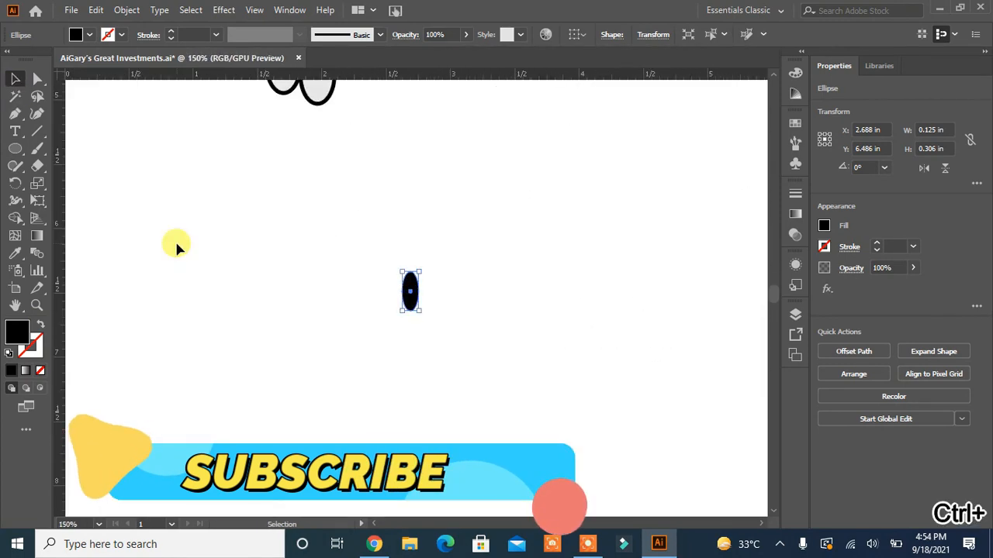
scroll(479, 277, up, 4)
drag(401, 430, 274, 224)
click(241, 234)
click(273, 218)
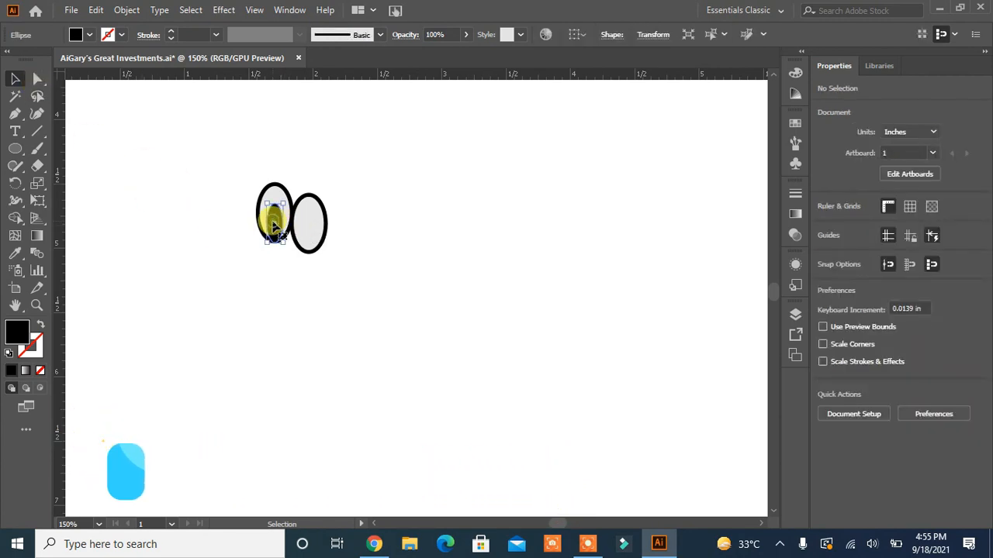
drag(284, 220, 284, 222)
Widen the pupil to about 0.22 in and duplicate it into the lower part of the right eye.
key(ctrl+plus)
key(ctrl+plus)
key(ctrl+plus)
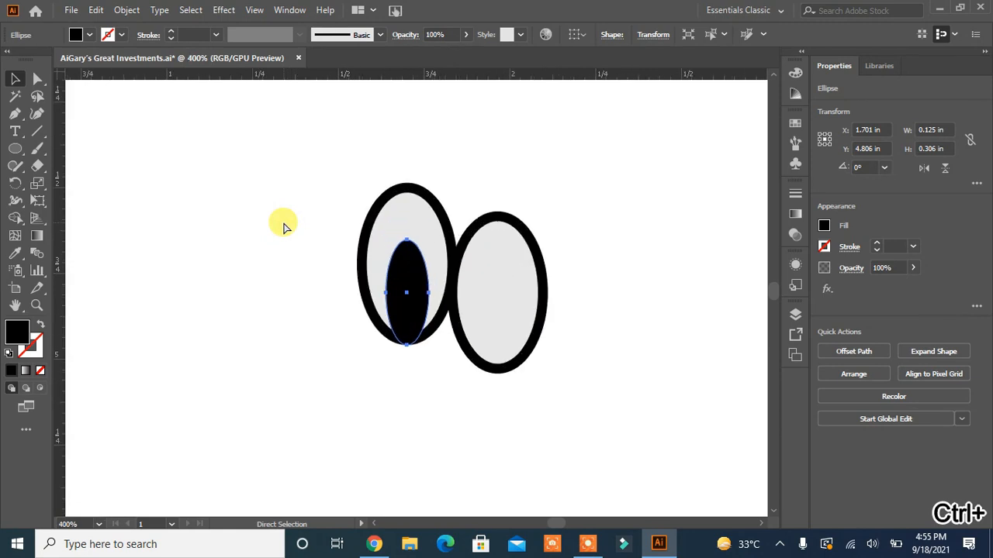
drag(429, 292, 448, 292)
drag(387, 293, 495, 315)
mouse_move(542, 371)
mouse_down()
mouse_move(532, 372)
mouse_move(538, 381)
mouse_up()
click(403, 200)
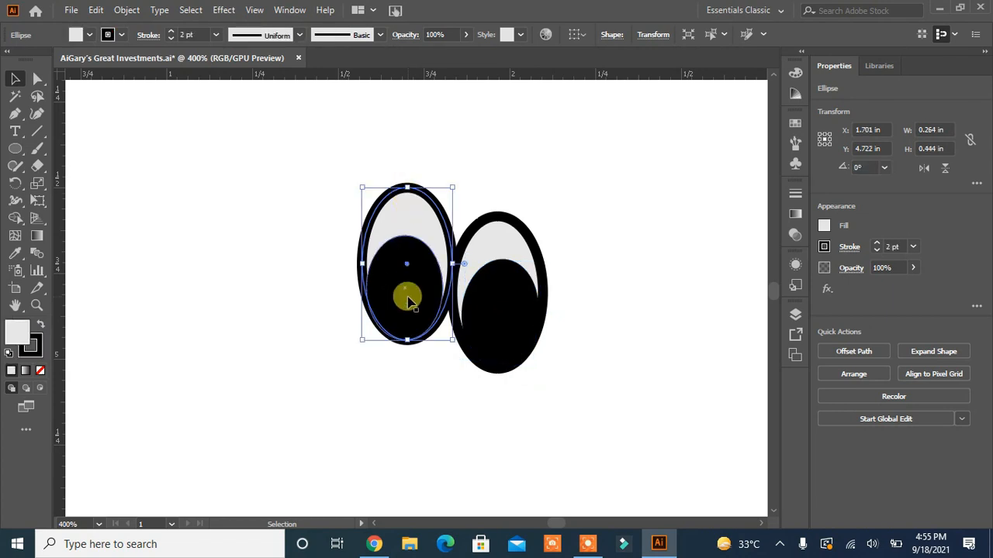
click(408, 294)
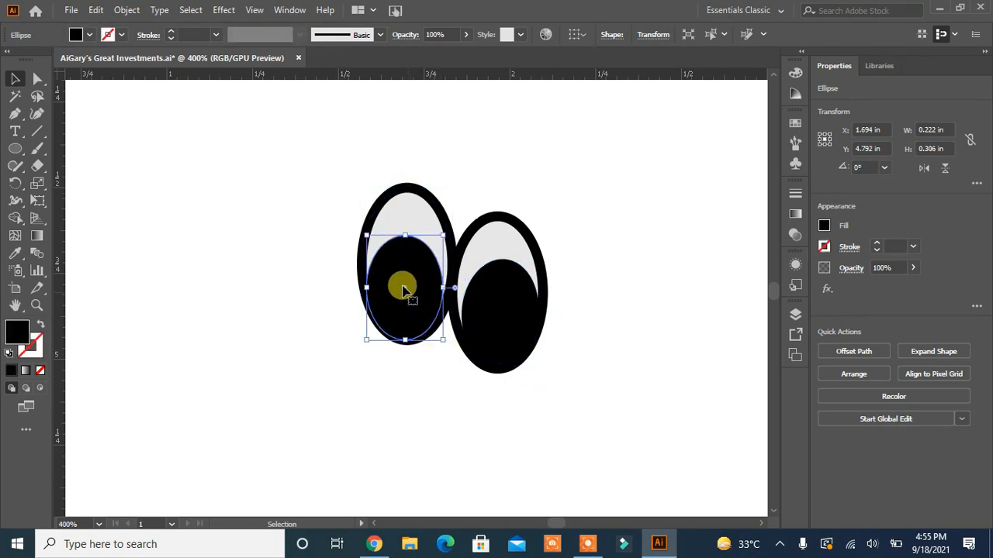
drag(406, 290, 411, 289)
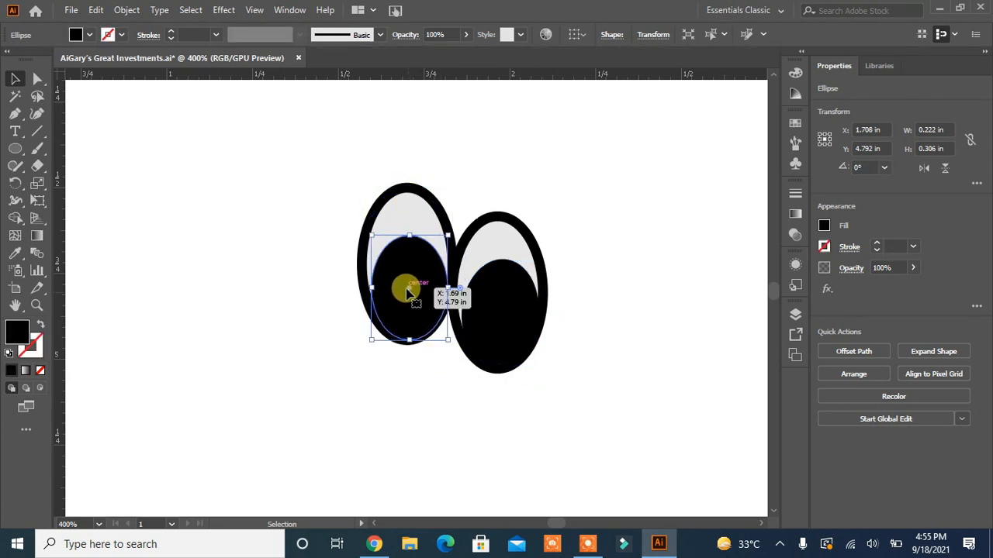
click(295, 339)
key(ctrl+z)
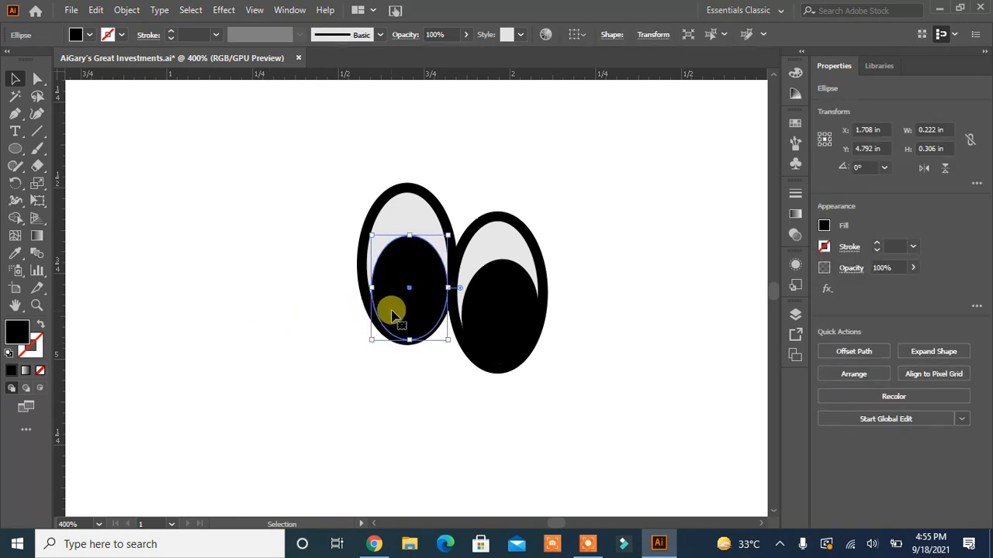
click(521, 388)
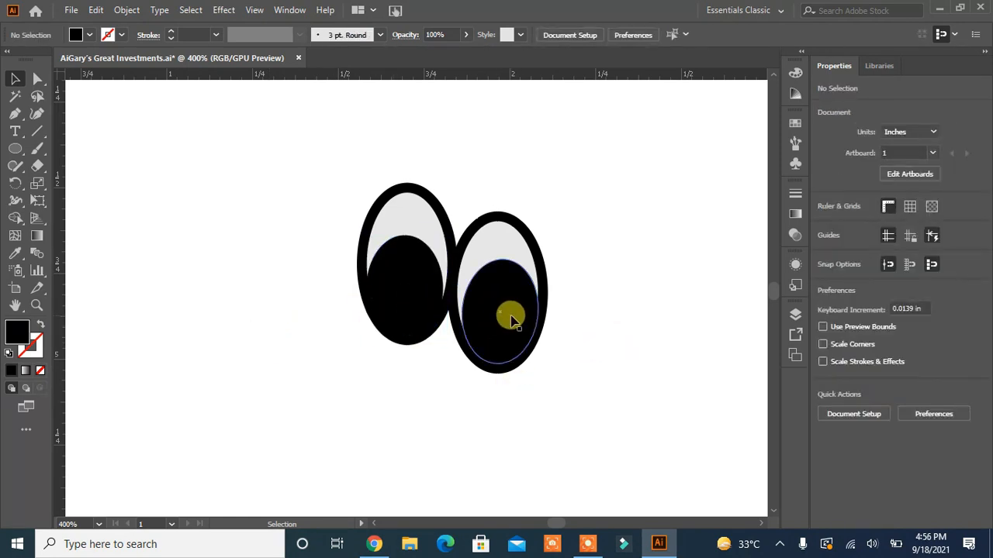
Nudge the left eye's pupil one increment to the right.
click(428, 278)
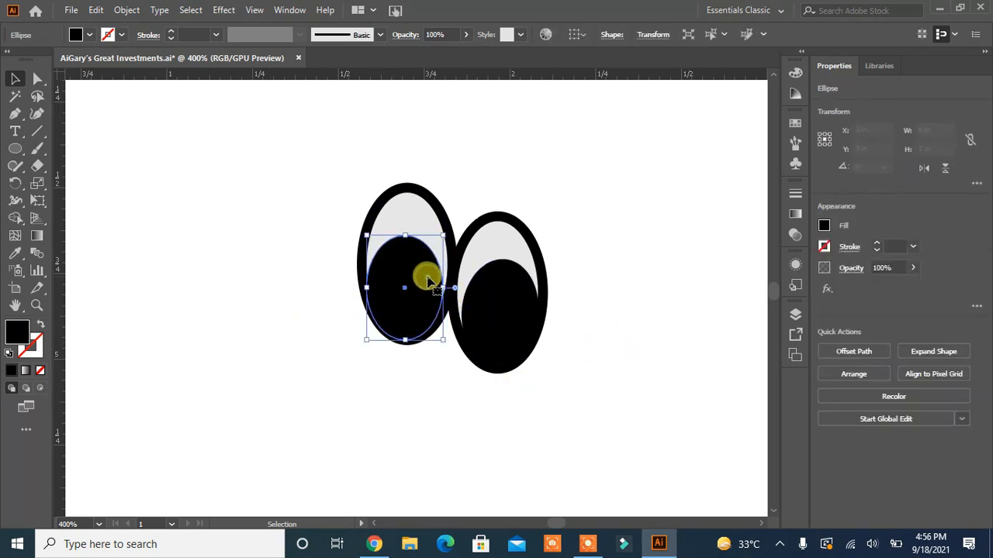
key(Right)
click(567, 332)
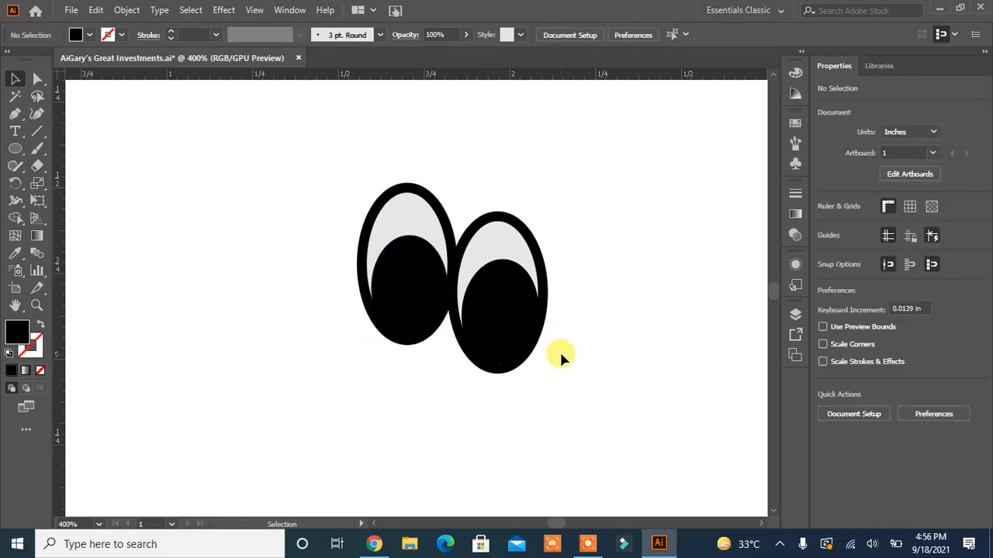
Group both eye ellipses and their pupils into one object.
drag(548, 332, 329, 372)
click(869, 472)
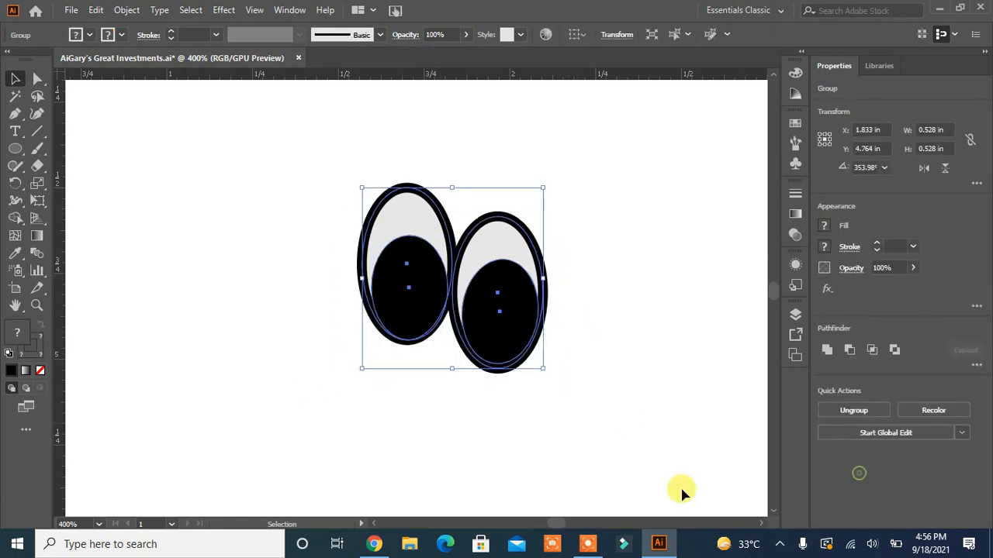
click(479, 464)
Place the grouped eyes on the upper part of the bee's oval head.
key(ctrl+0)
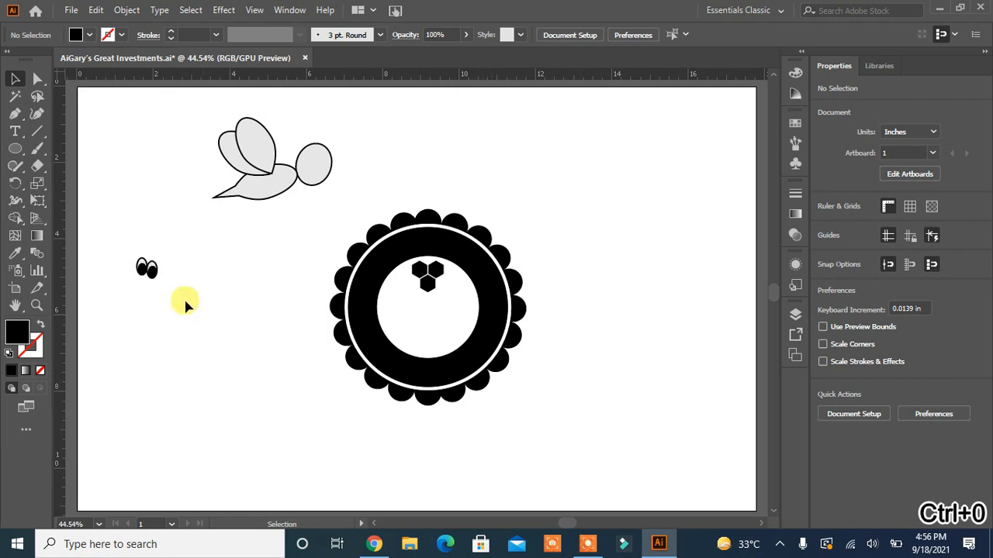
drag(153, 278, 329, 185)
click(206, 307)
click(320, 169)
click(230, 249)
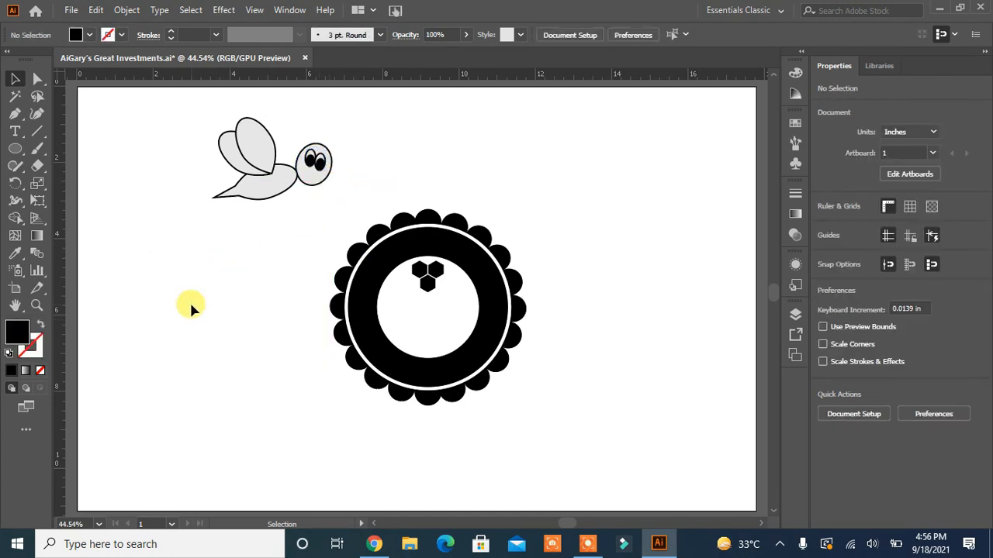
Draw a spiral about 0.46 by 0.58 in with no fill to the right of the bee's head.
key(slash)
drag(37, 131, 73, 150)
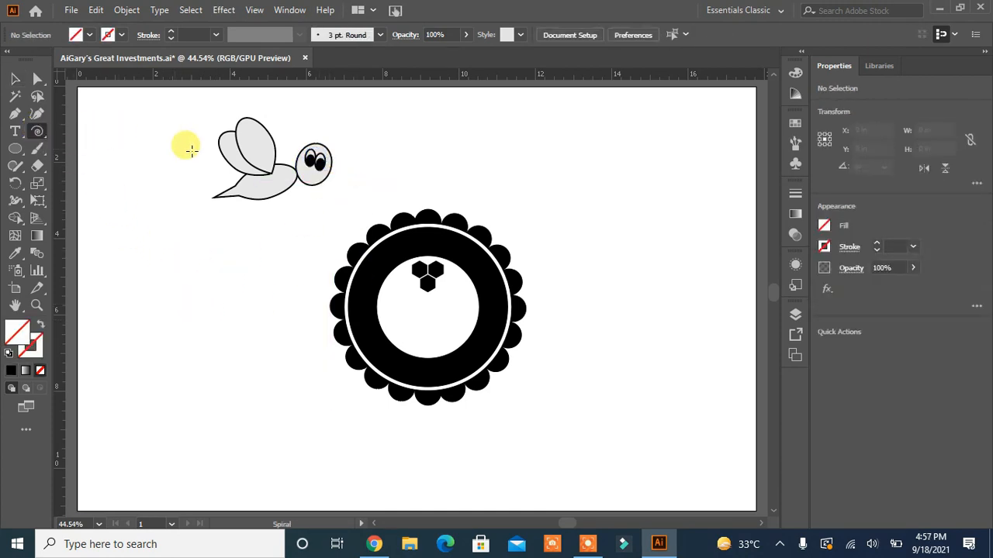
mouse_move(356, 141)
mouse_down()
mouse_move(366, 147)
mouse_move(351, 166)
mouse_move(357, 155)
mouse_up()
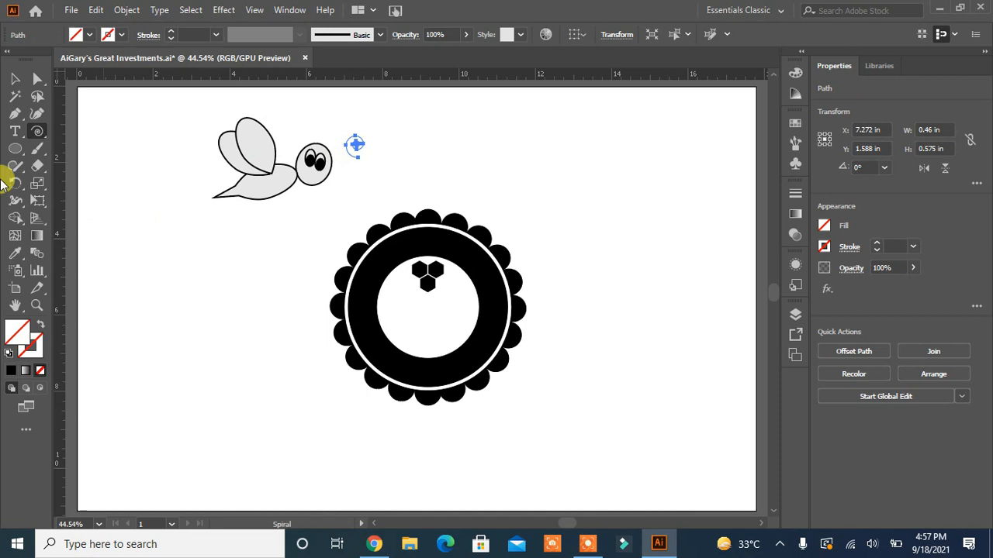
Give the spiral a black 4 pt stroke with the lens-shaped width profile that tapers at both ends.
click(171, 33)
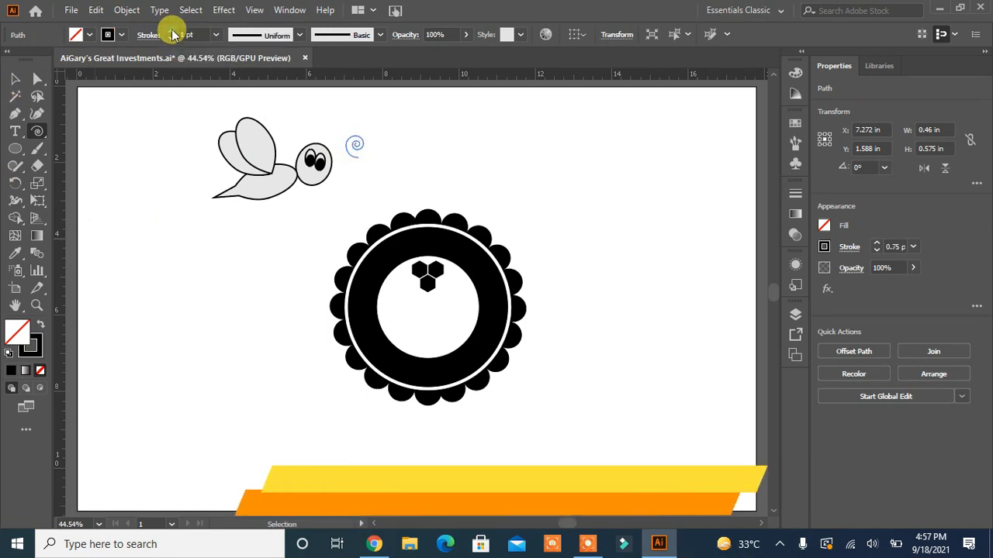
click(171, 33)
click(171, 33)
click(172, 33)
click(171, 33)
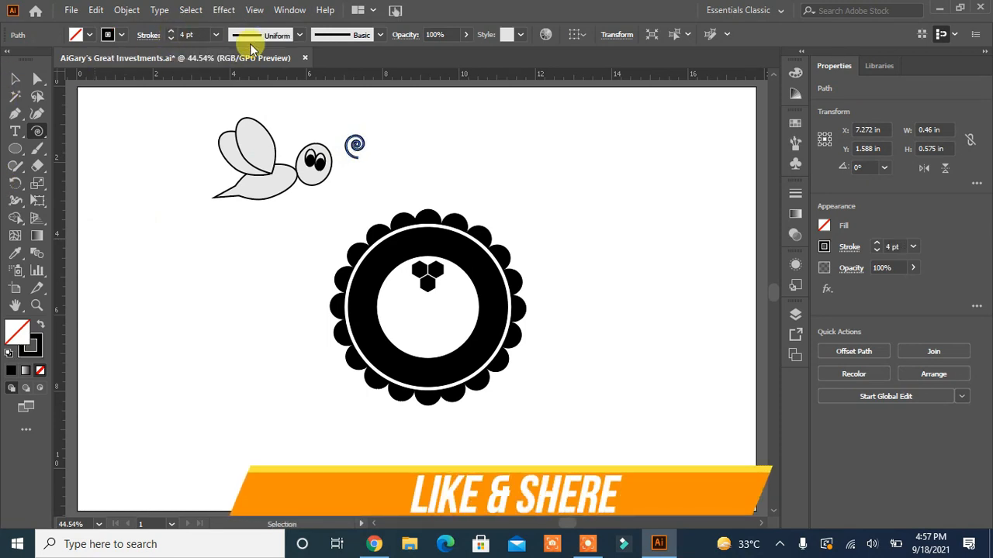
click(299, 34)
click(259, 83)
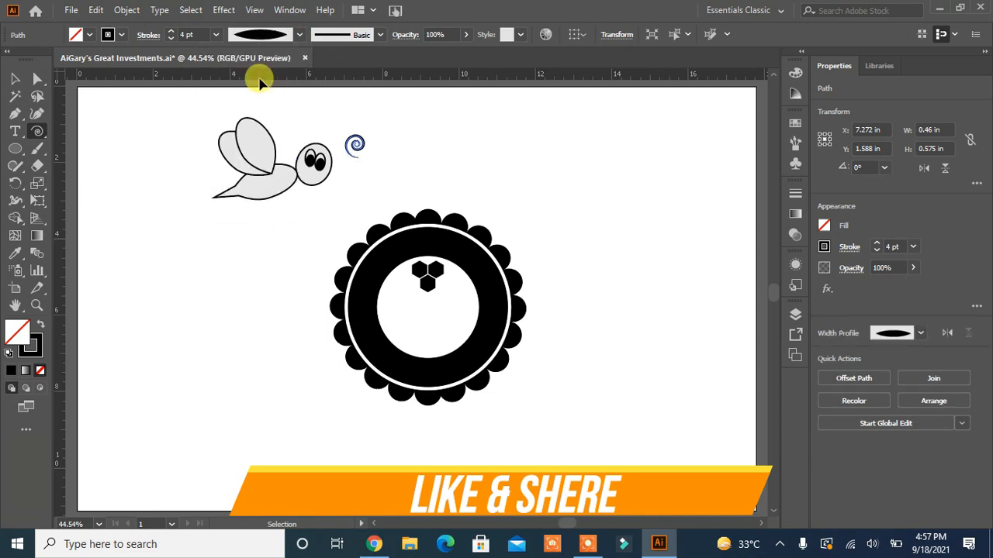
Duplicate the spiral 1.5 in to its right and reflect the copy across the vertical axis.
click(15, 86)
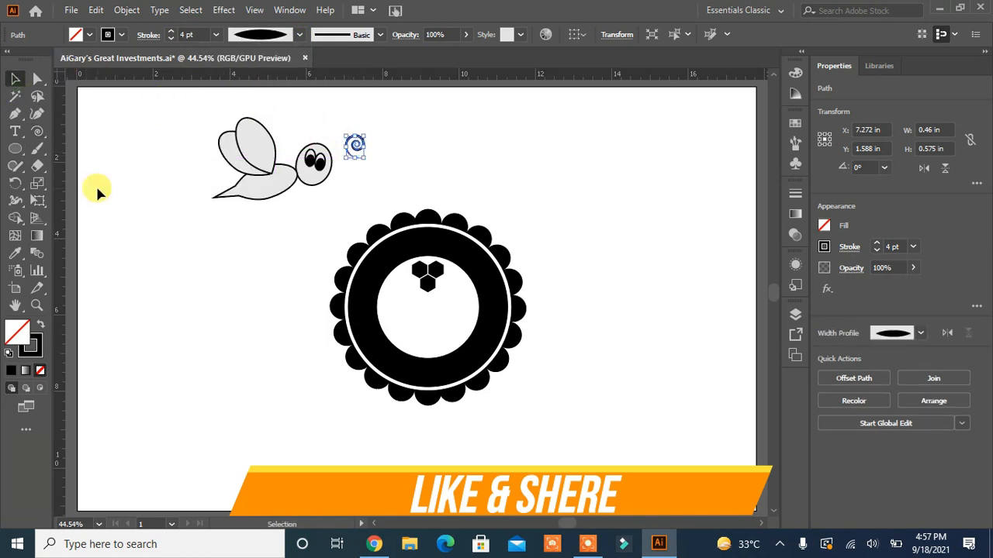
click(503, 151)
drag(355, 144, 419, 149)
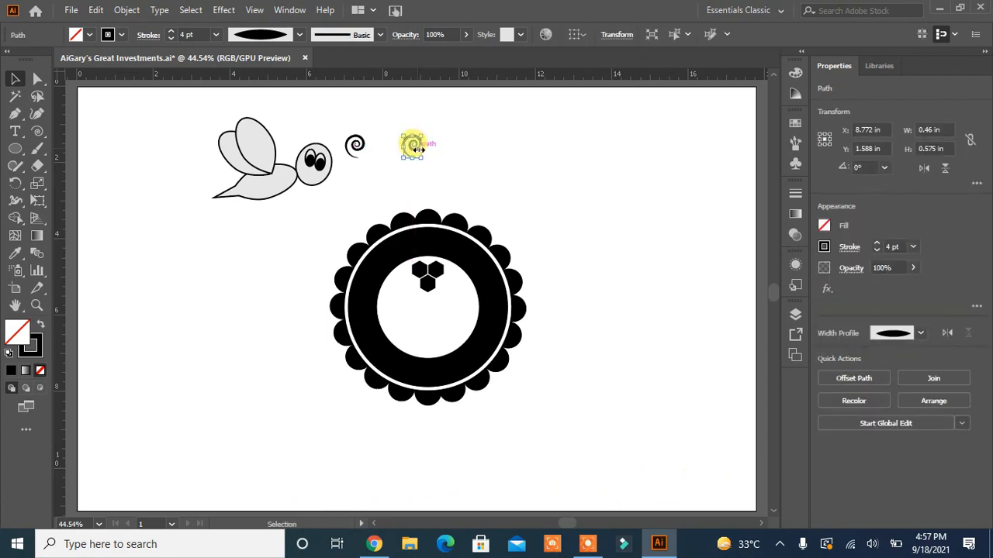
right_click(416, 148)
mouse_move(454, 374)
click(636, 432)
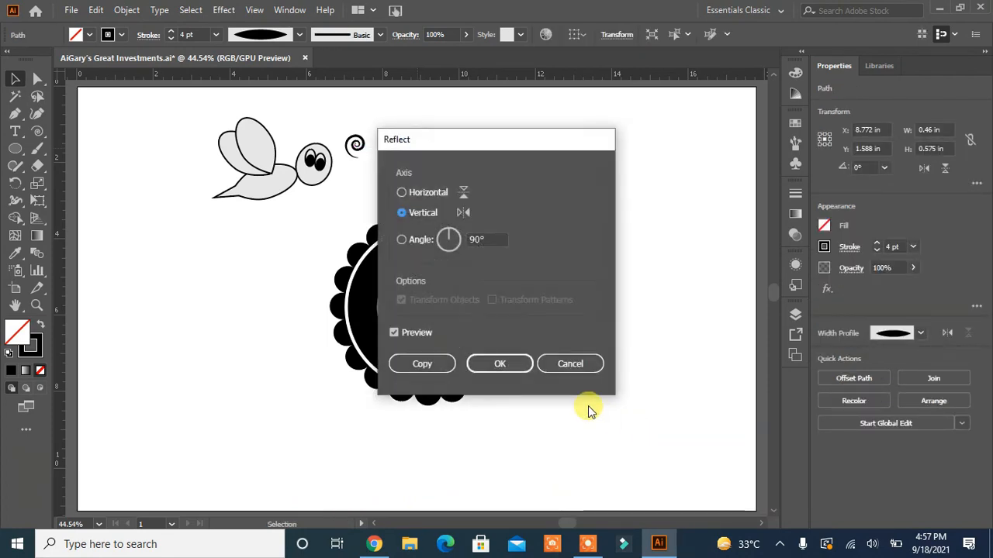
click(499, 364)
click(436, 152)
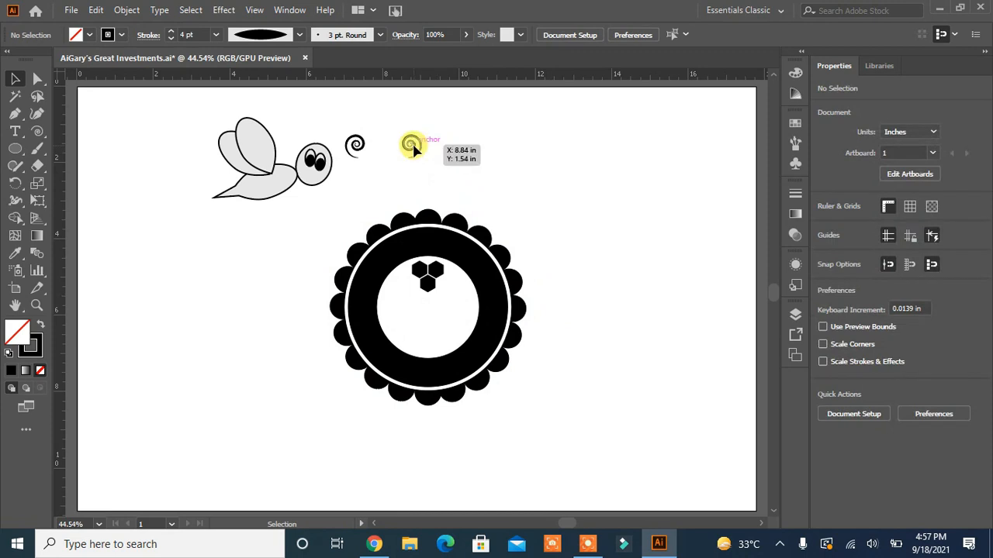
Place the reflected and original spirals on top of the head as left and right antennae, rotating the right one to about 322°.
drag(413, 149, 314, 138)
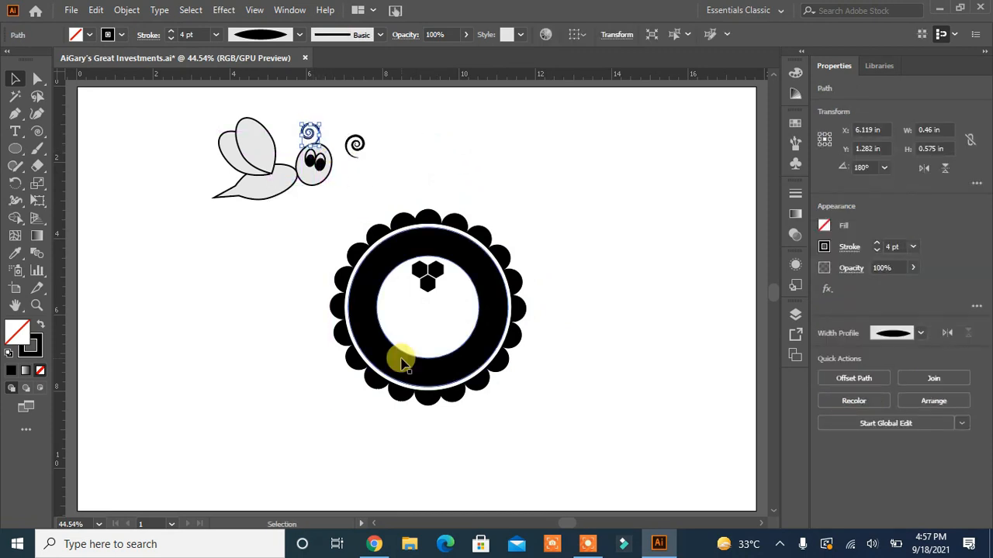
mouse_move(359, 144)
mouse_down()
mouse_move(341, 139)
mouse_move(353, 129)
mouse_up()
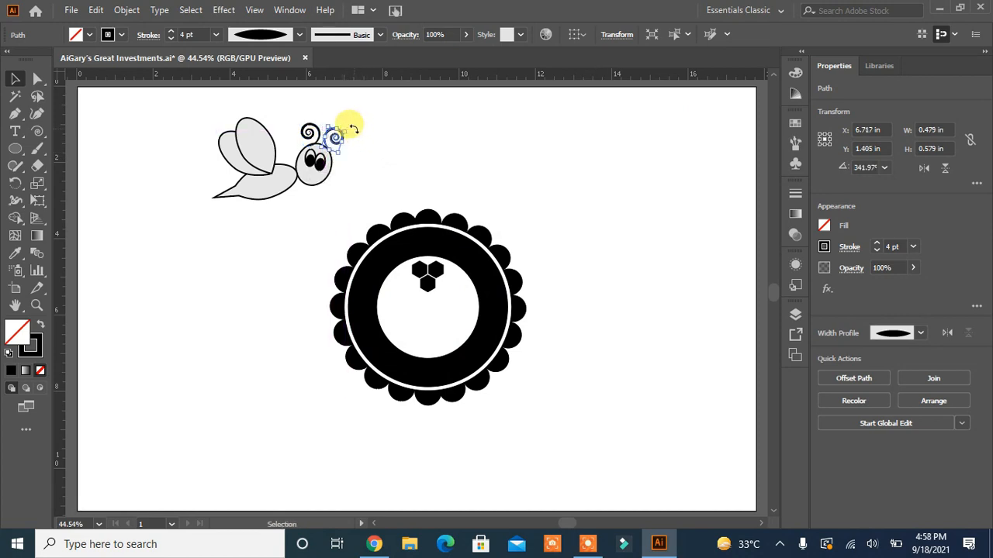
click(395, 166)
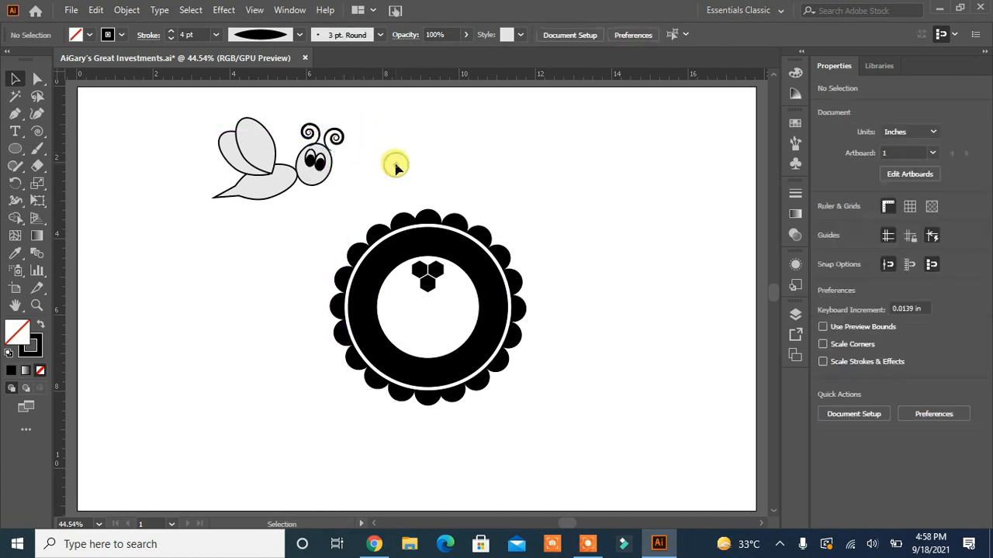
click(347, 141)
drag(356, 143, 357, 141)
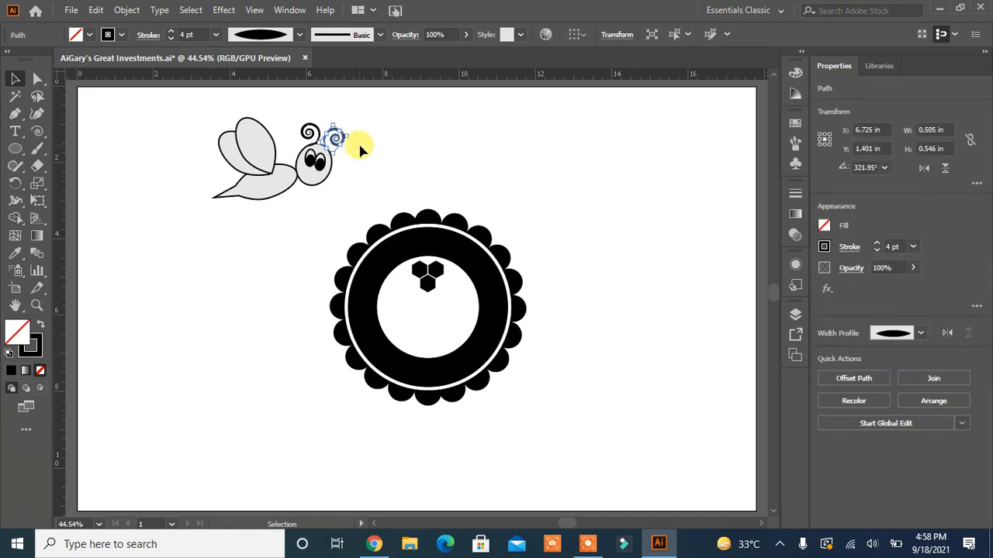
Expand the appearance of both spiral antennae on the bee's head.
click(364, 142)
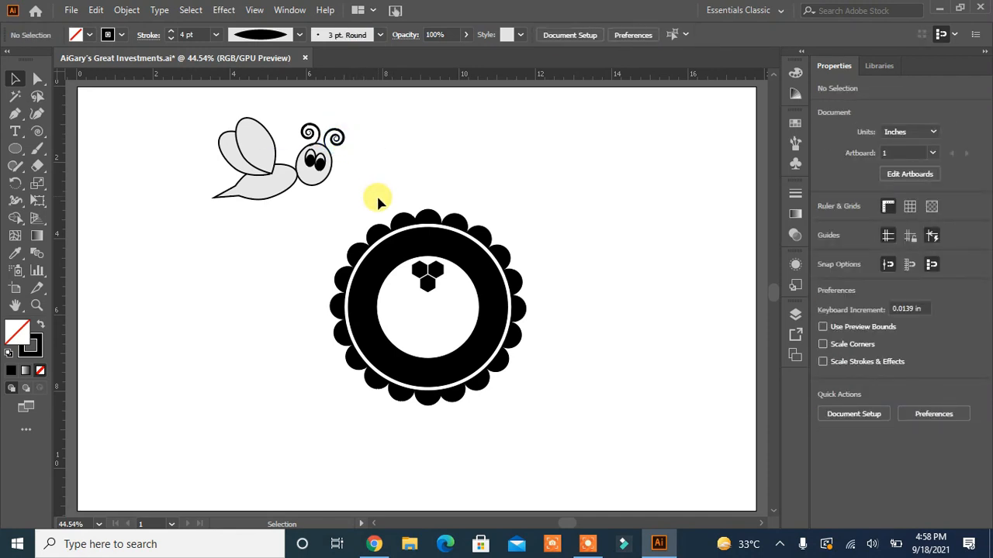
click(333, 146)
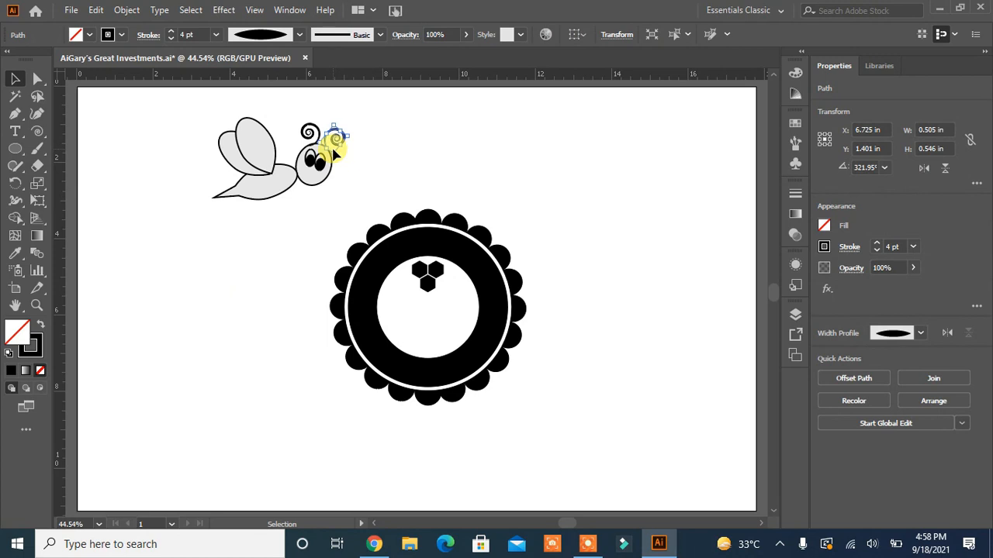
click(371, 144)
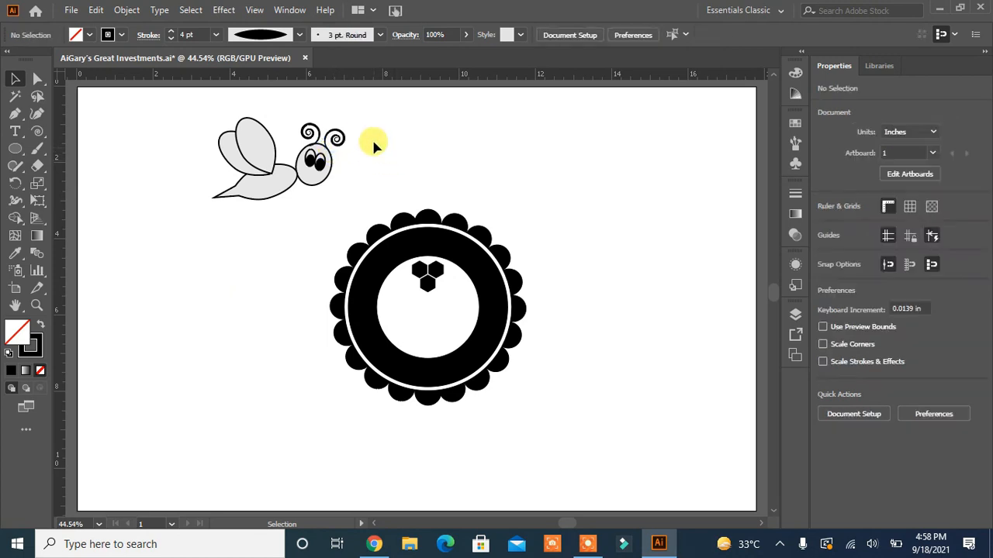
drag(293, 139, 292, 141)
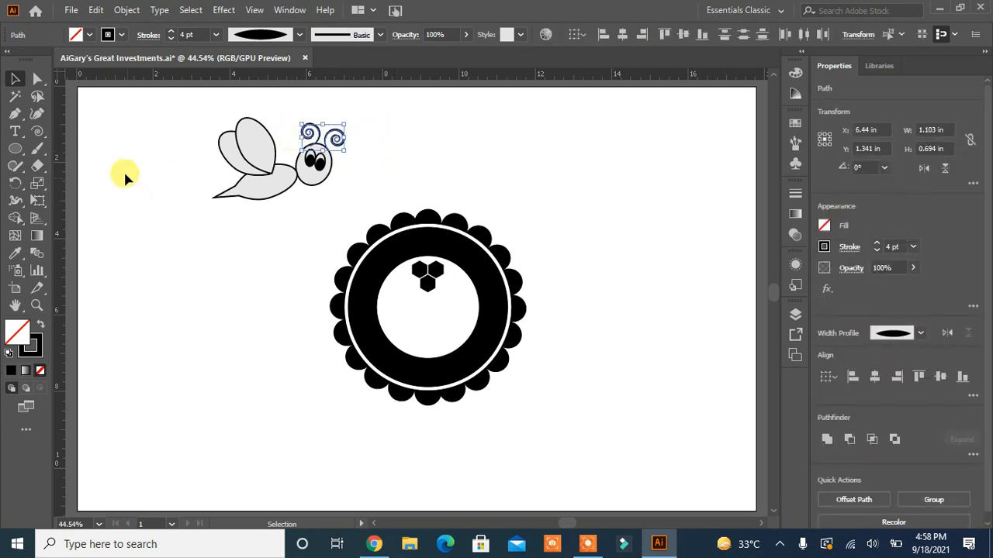
click(126, 10)
click(132, 189)
click(187, 223)
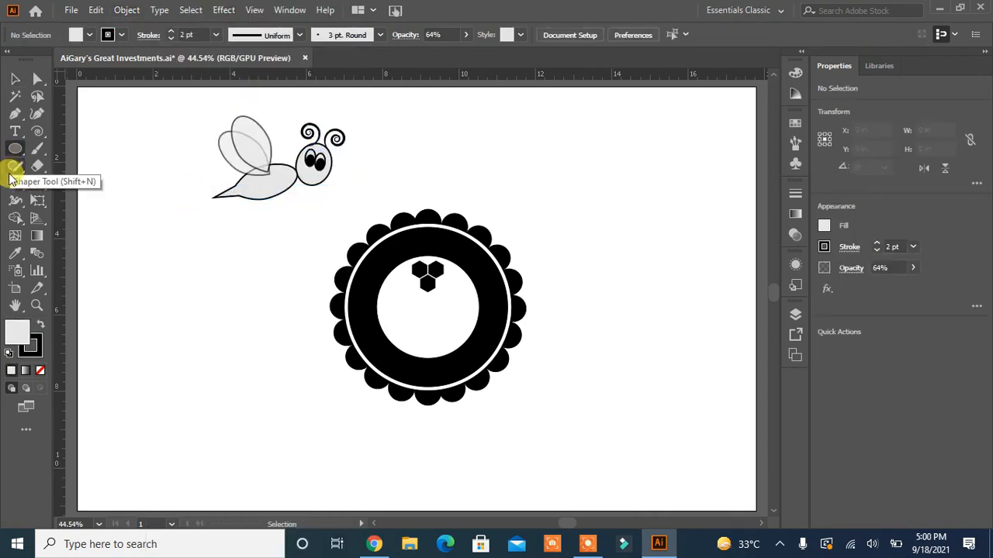
Draw two overlapping circles about 1.28 in across left of the badge and subtract the front one to leave a crescent.
click(15, 148)
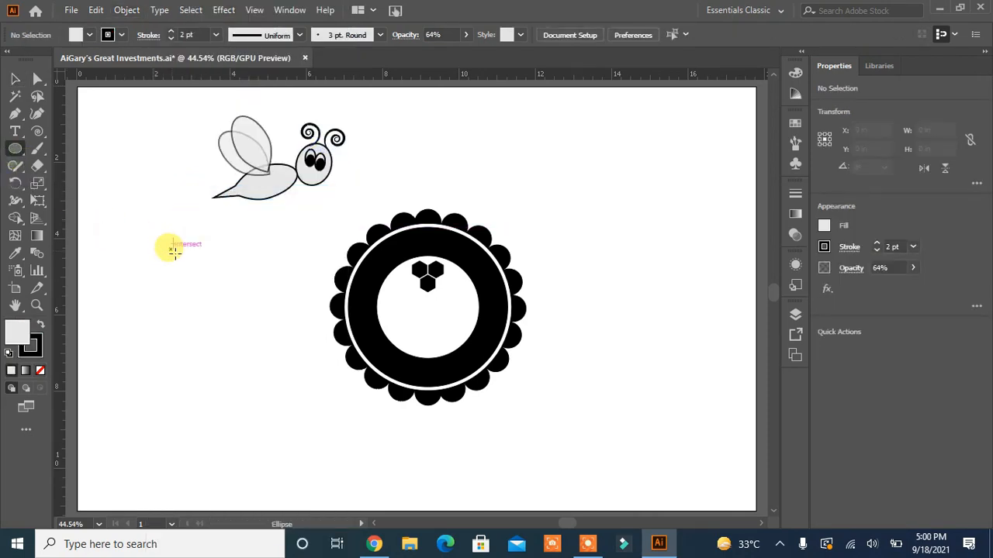
drag(172, 251, 157, 312)
click(16, 79)
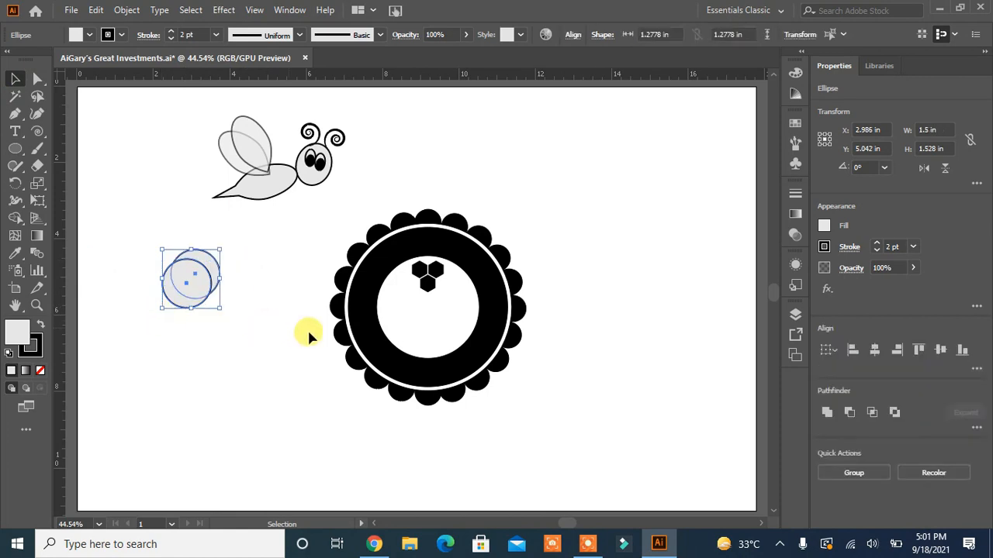
click(851, 413)
click(272, 417)
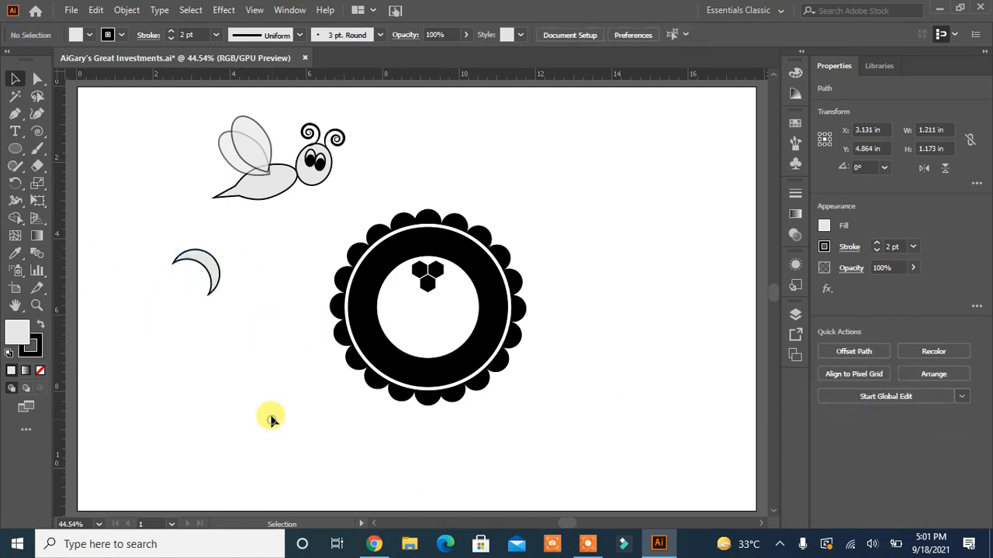
Overlay two tilted crescents on the bee's body, moved to the left of the badge, and trim their overhanging parts with Shape Builder.
drag(259, 195, 228, 347)
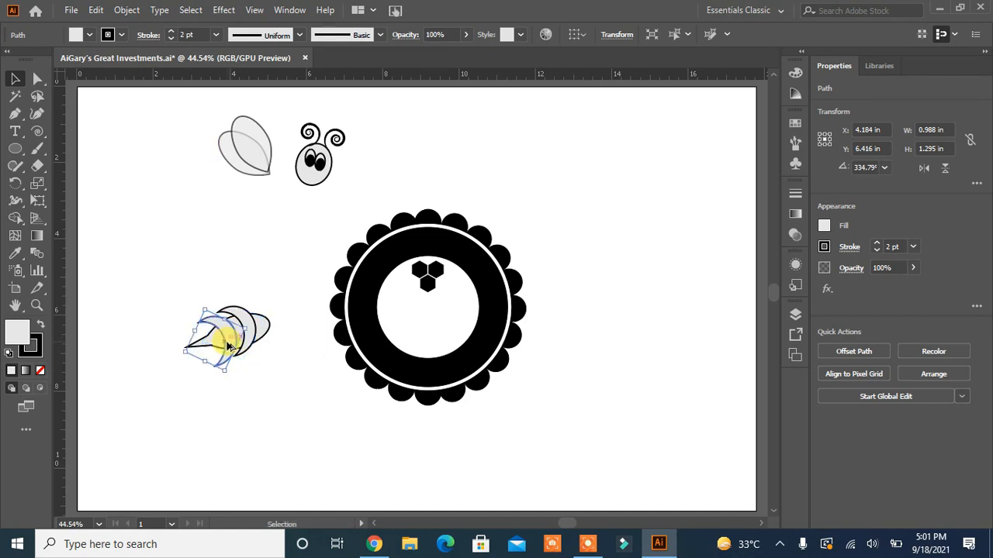
drag(287, 298, 160, 372)
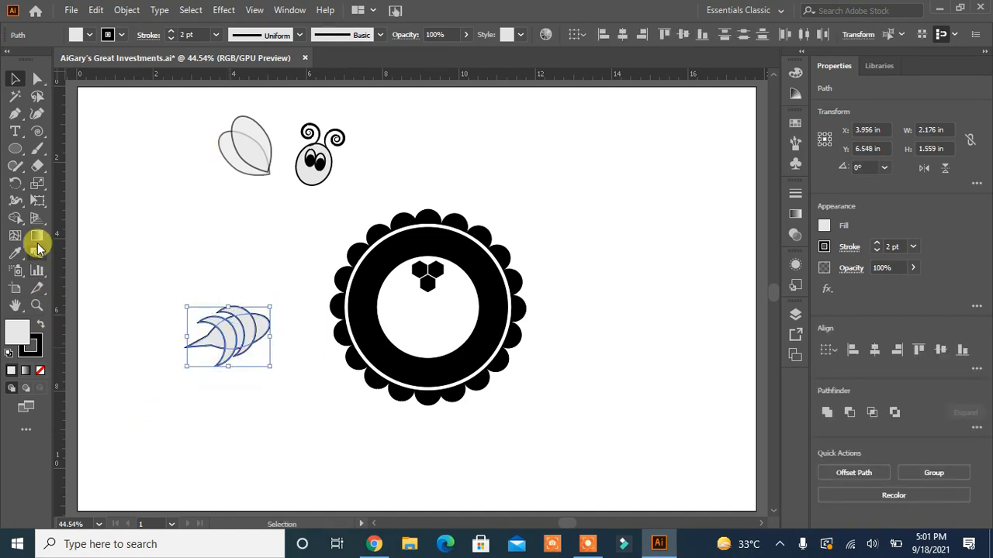
click(15, 218)
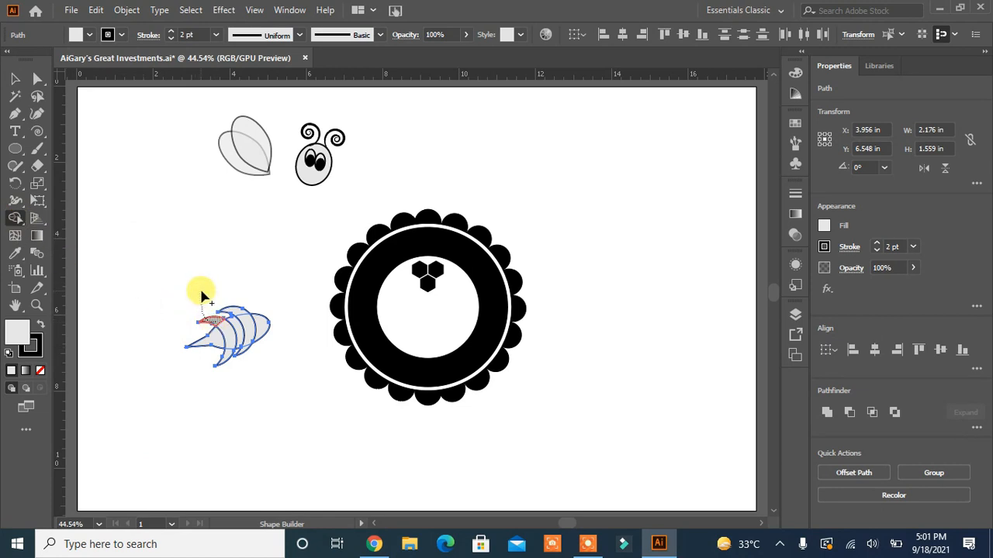
mouse_move(201, 296)
mouse_down()
mouse_move(225, 315)
mouse_move(266, 293)
mouse_move(292, 346)
mouse_move(216, 357)
mouse_move(221, 408)
mouse_move(264, 423)
mouse_up()
drag(258, 354, 198, 362)
drag(239, 298, 217, 321)
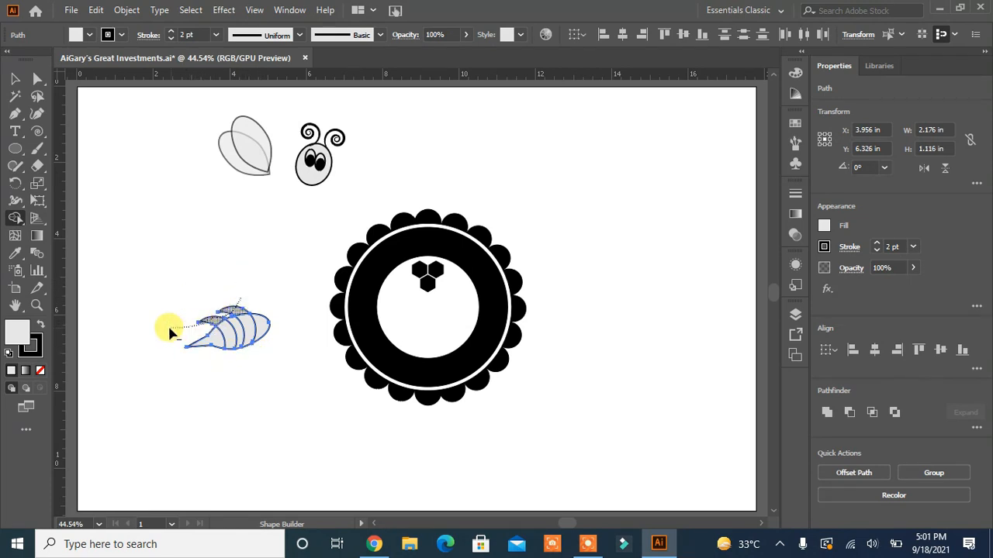
click(15, 78)
click(96, 203)
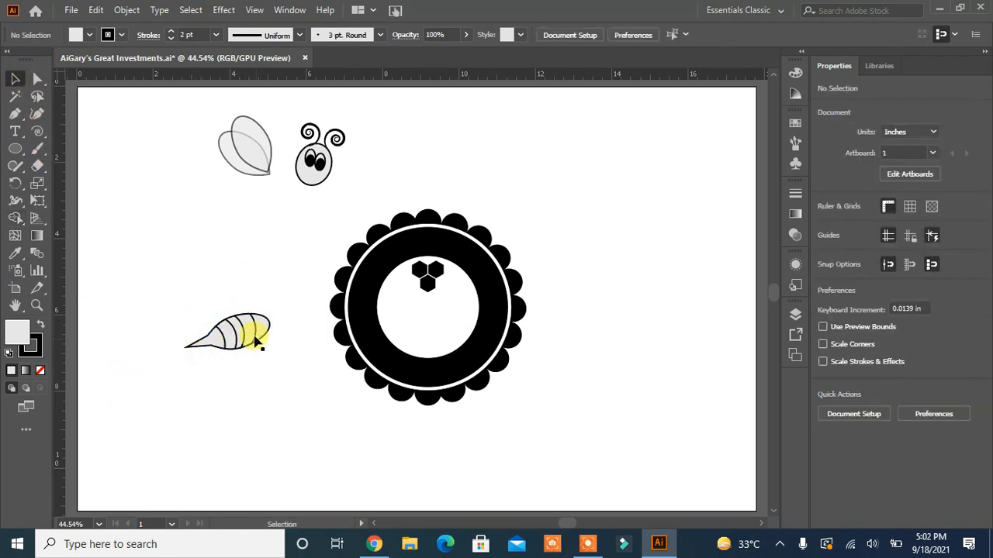
Fill the two crescent stripes on the body with black and remove their stroke.
click(229, 341)
shift+click(252, 335)
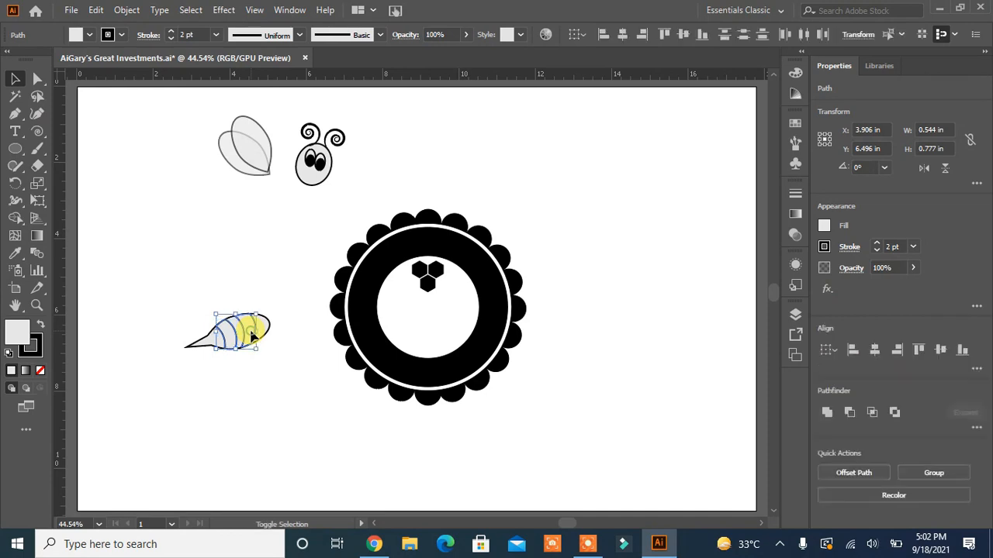
click(39, 328)
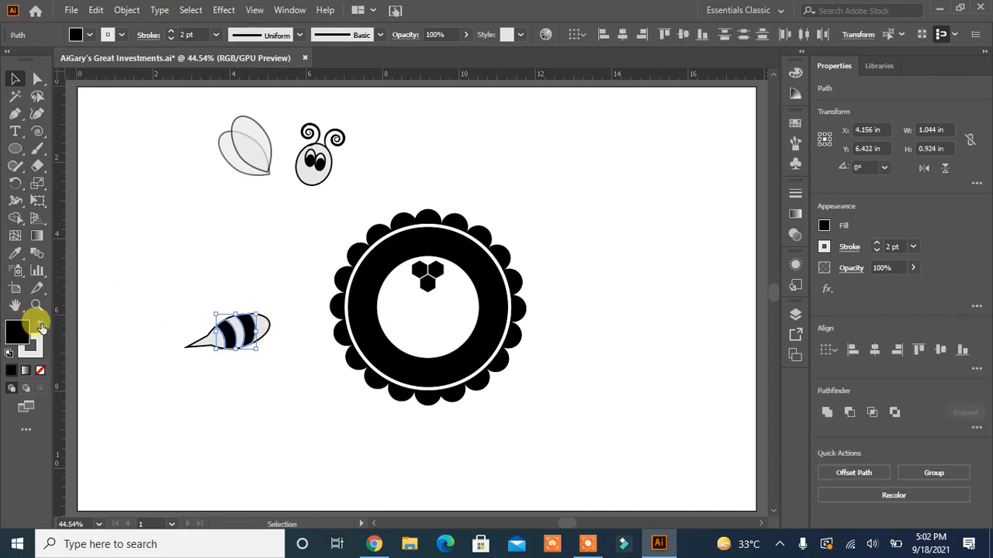
click(39, 370)
click(137, 409)
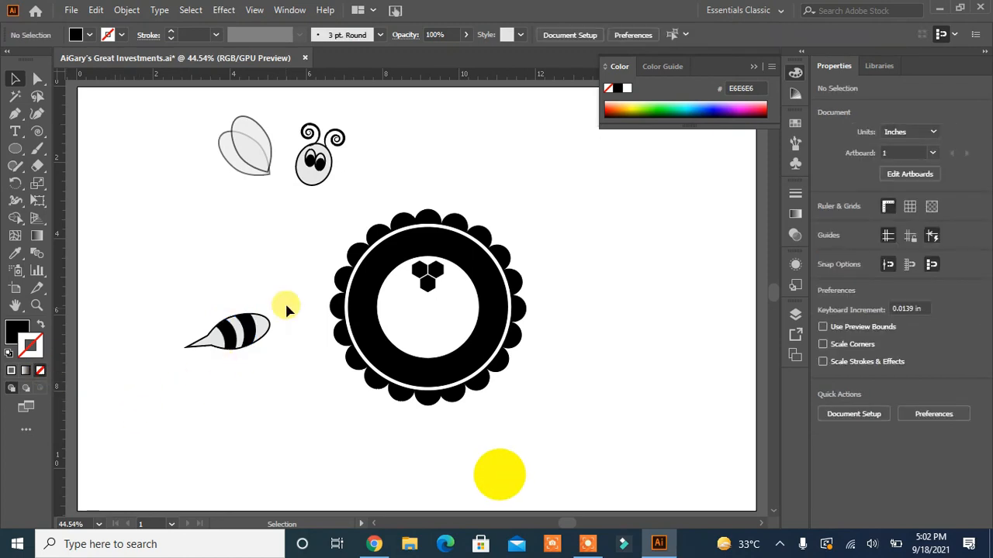
Move the striped body back between the wings and head, and send it to the back.
drag(285, 301, 267, 192)
click(260, 258)
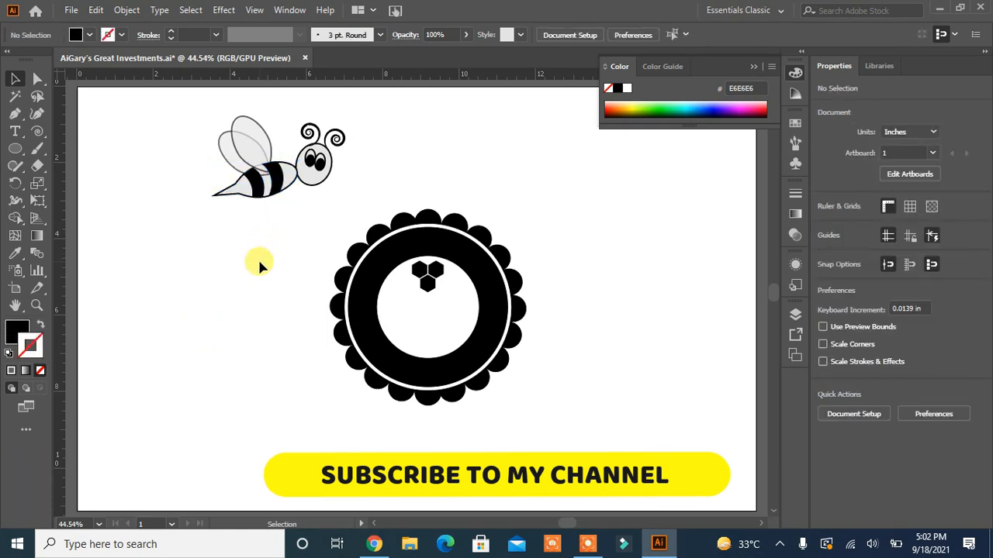
click(225, 190)
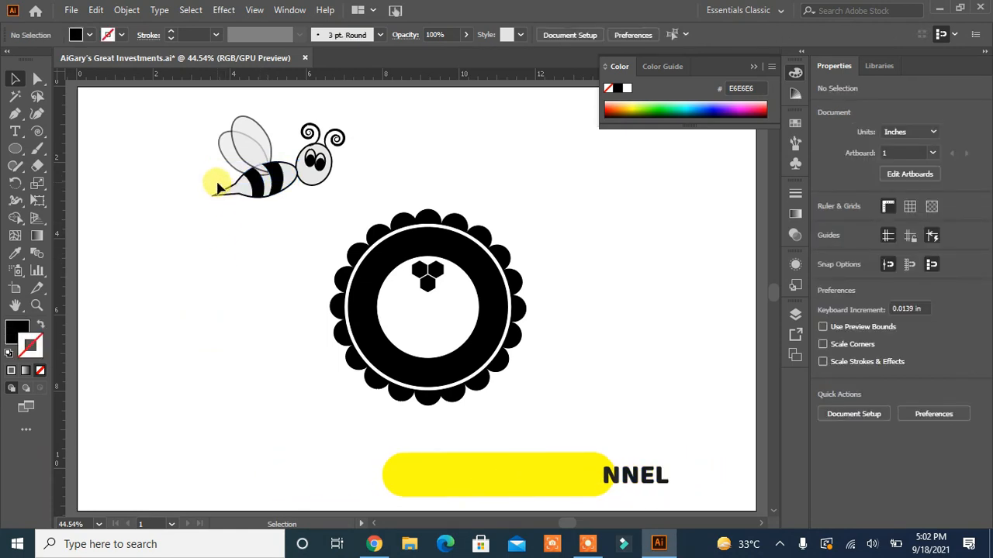
right_click(267, 195)
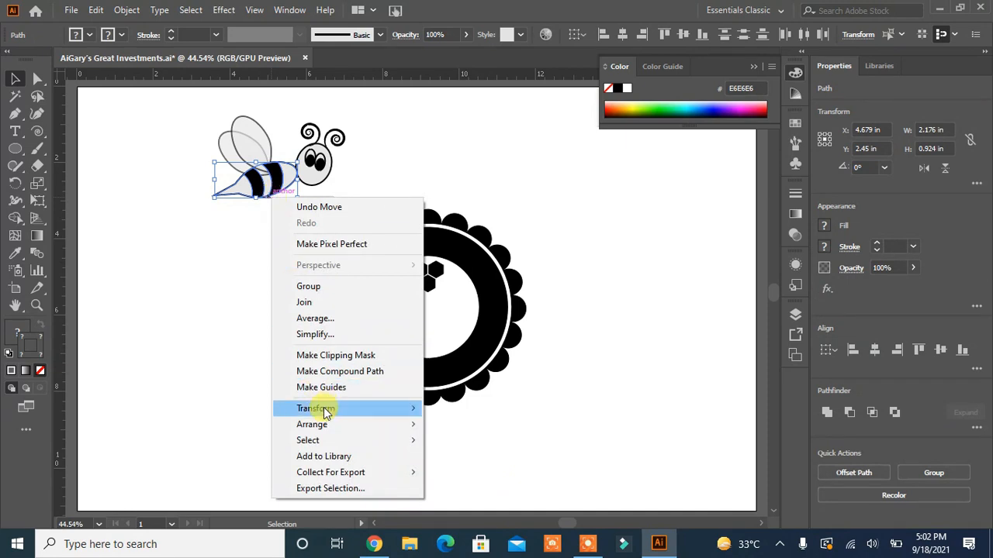
mouse_move(324, 413)
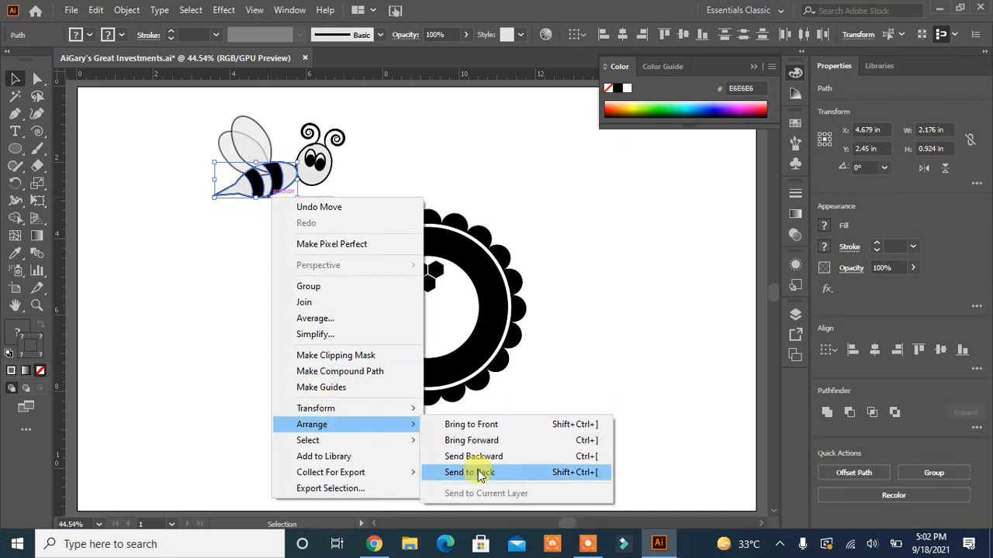
click(475, 472)
click(187, 324)
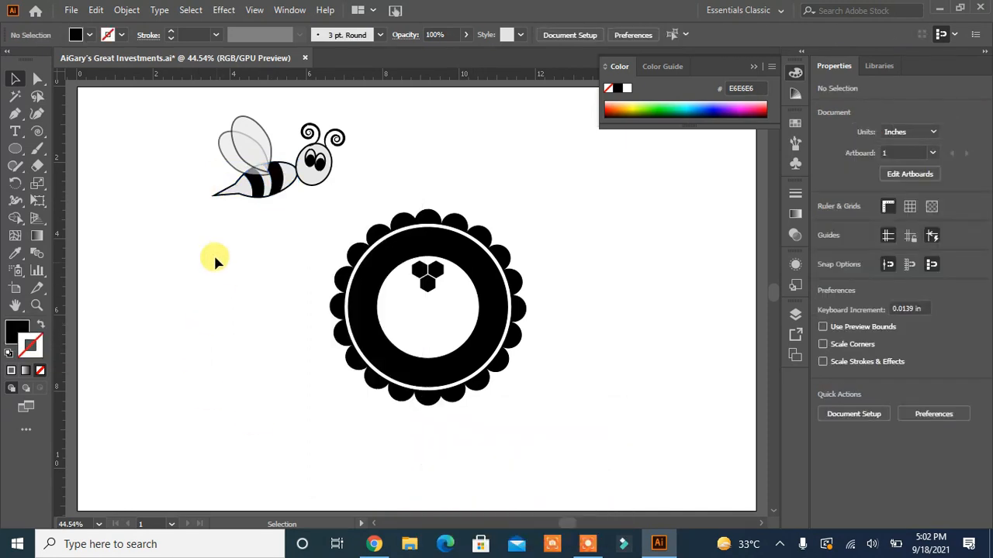
Draw a bent leg about 0.24 by 0.49 in below the bee's body with the Pen tool.
click(14, 113)
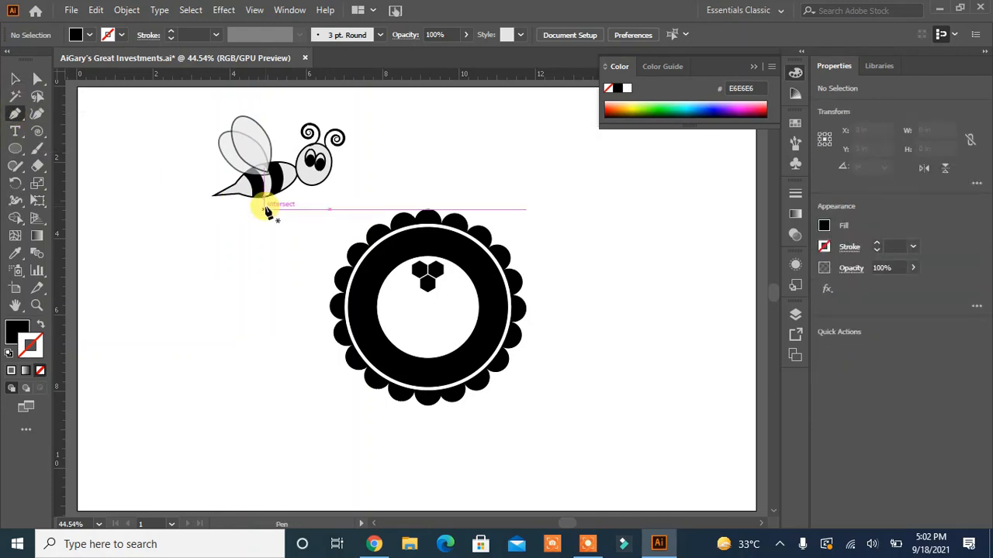
click(264, 209)
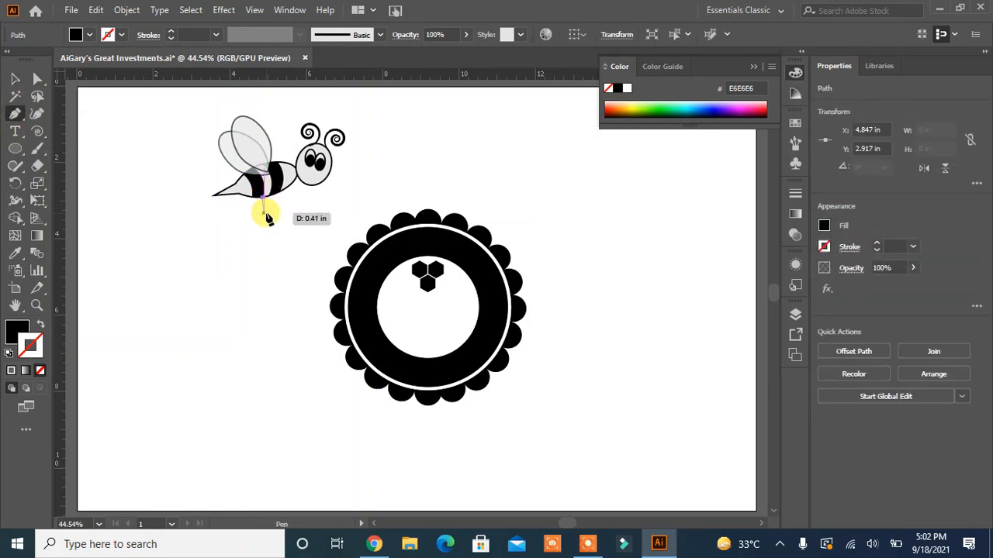
drag(266, 216, 272, 222)
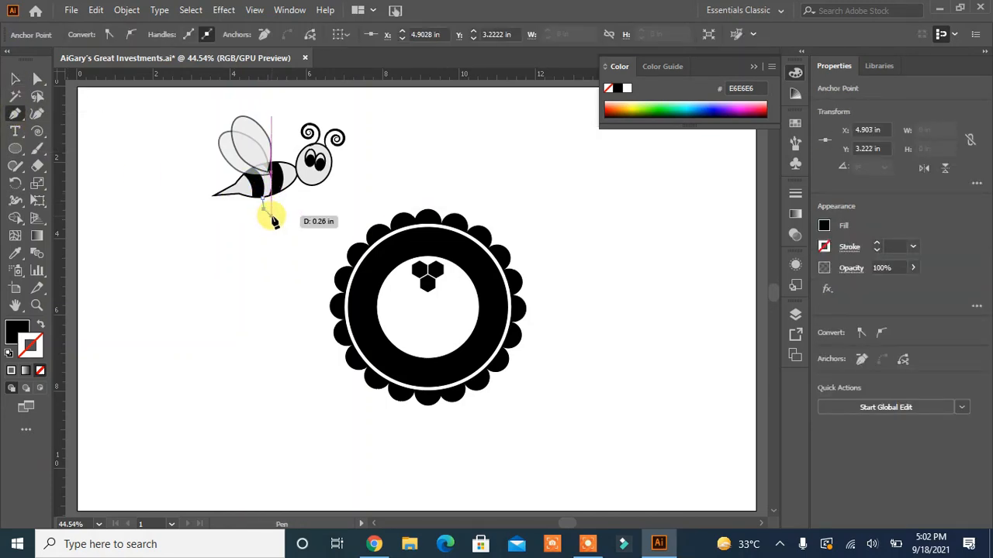
key(Escape)
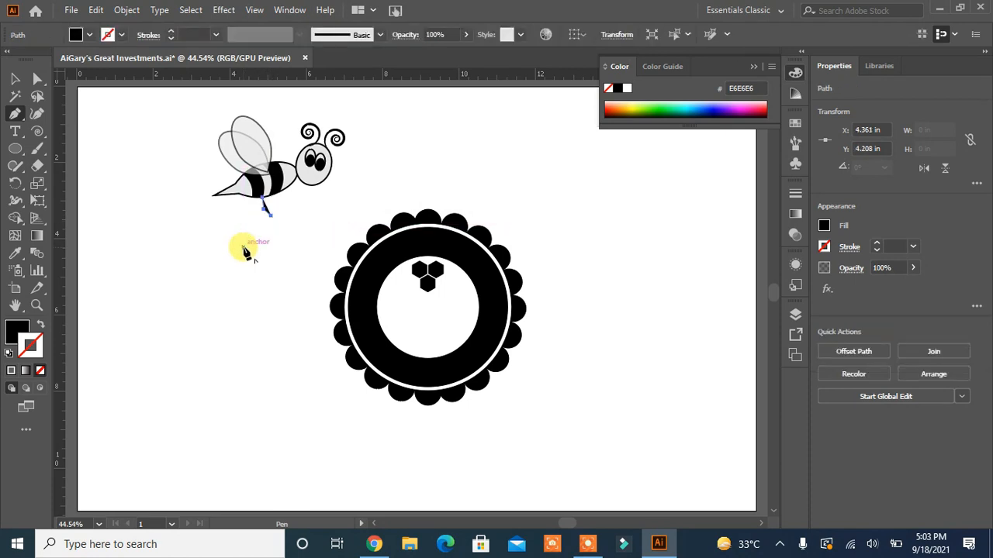
Give the leg no fill and a black 5 pt stroke with the triangular width profile that tapers at one end.
click(40, 324)
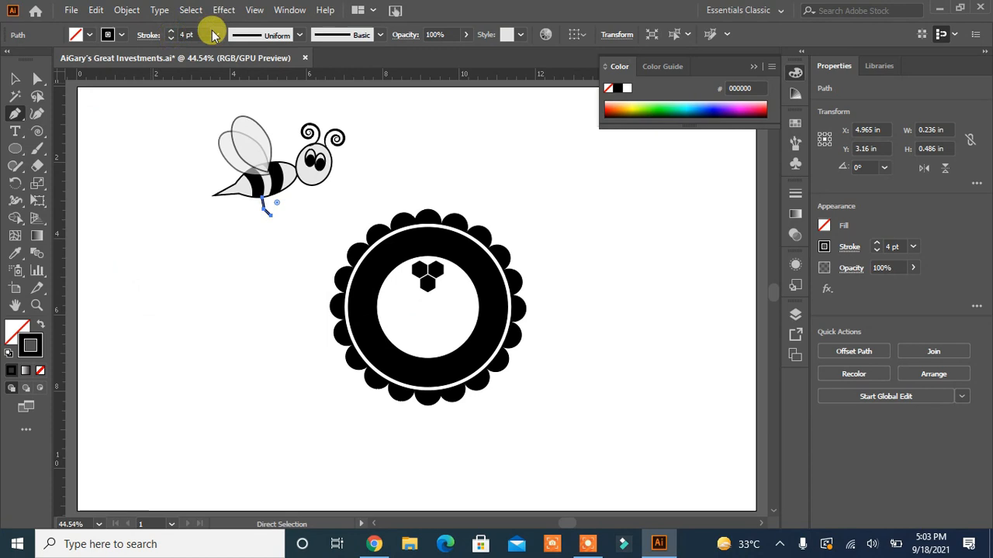
click(300, 35)
click(249, 148)
click(14, 79)
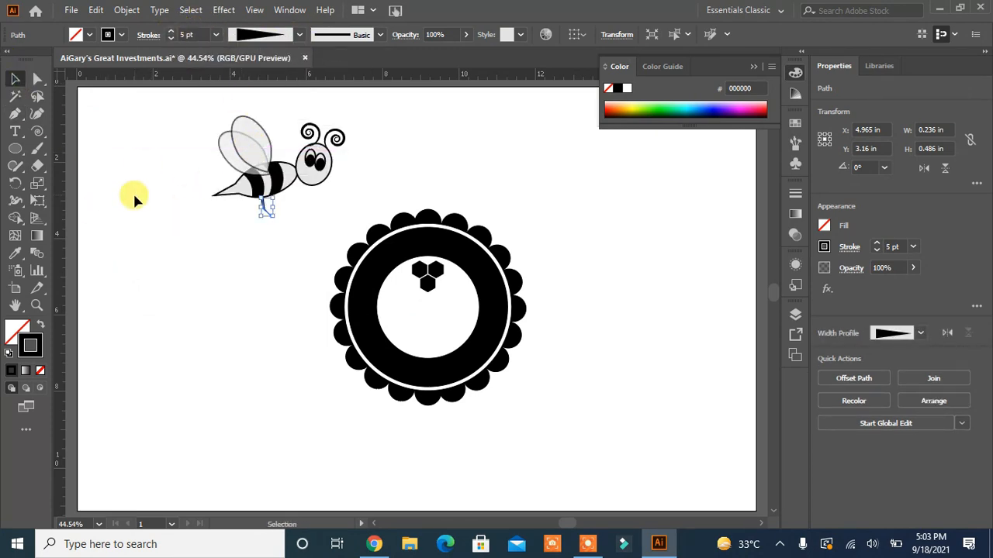
Duplicate the leg slightly to its right, under the front stripe of the body.
click(238, 217)
drag(264, 212, 277, 208)
click(238, 290)
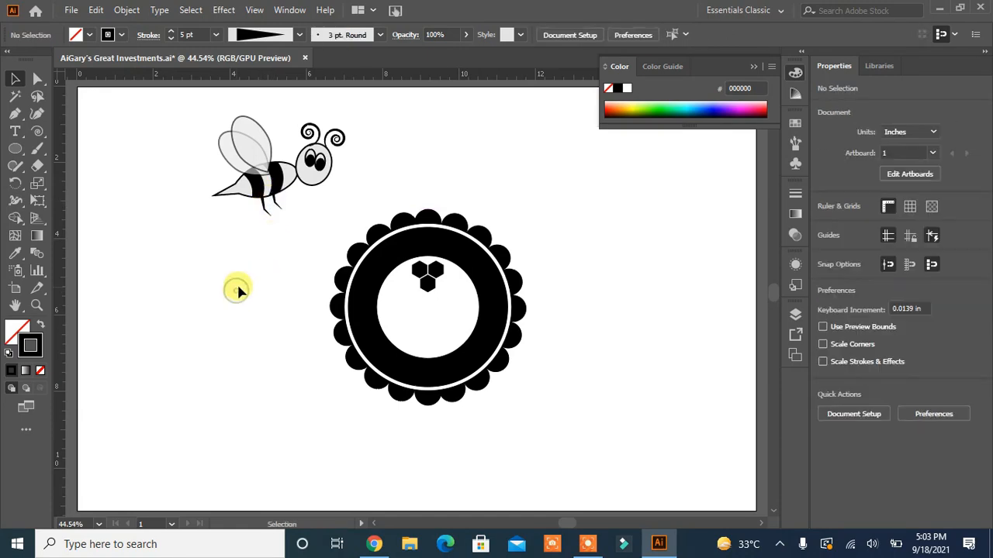
Draw a thin ellipse about 0.35 by 0.06 in left of the badge with a black fill and no stroke.
click(14, 149)
drag(135, 241, 145, 242)
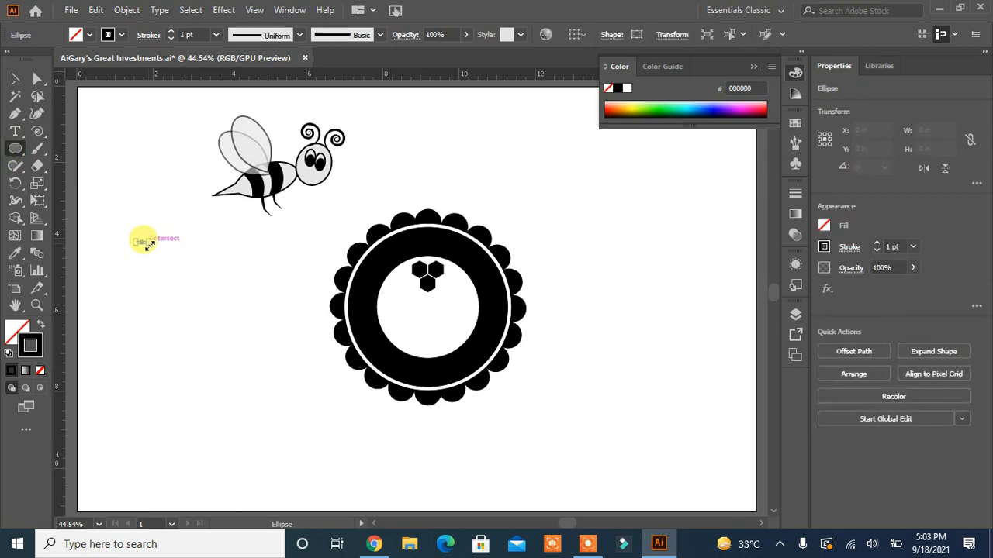
click(41, 325)
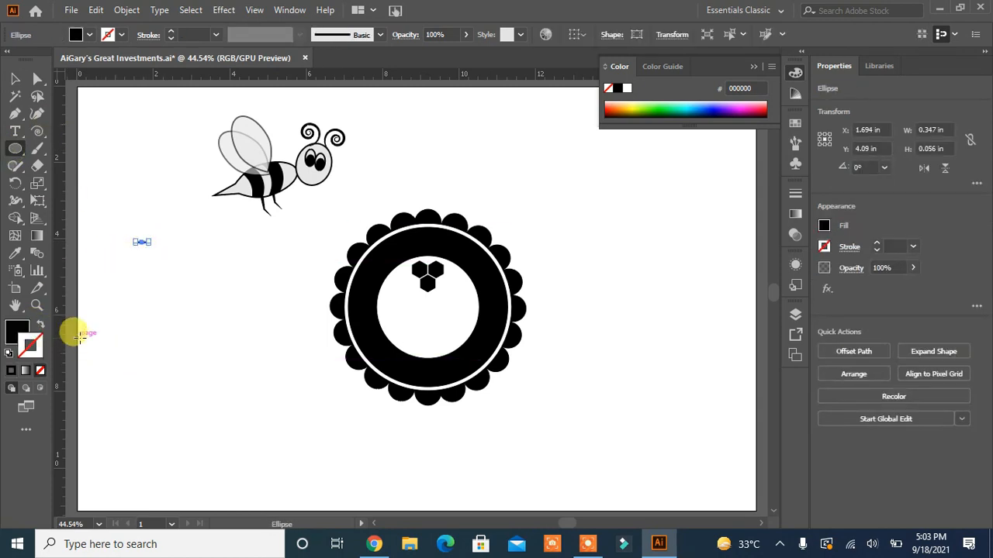
click(14, 79)
click(177, 378)
click(141, 246)
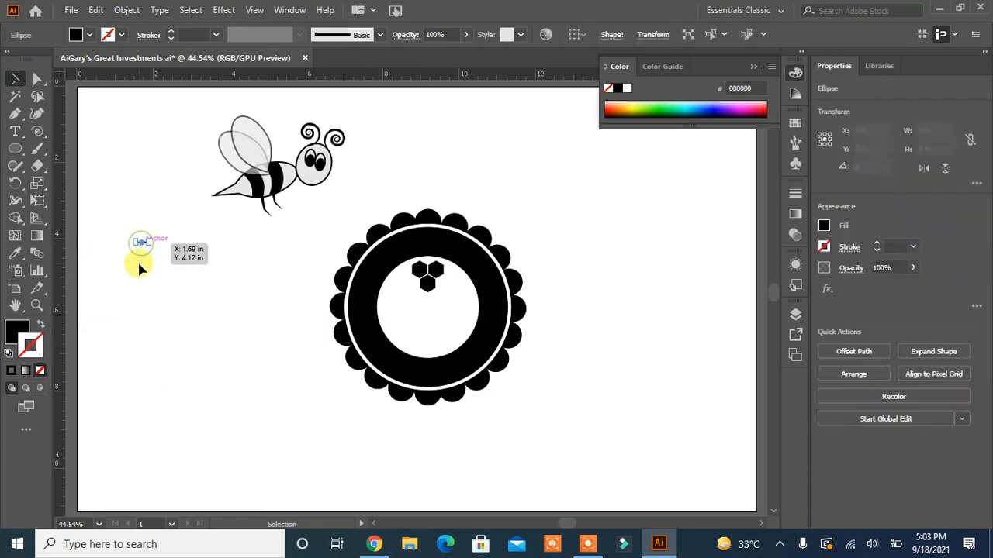
Place black ellipses about 0.4 by 0.14 in as feet at the ends of both legs, and select the legs with their feet.
click(15, 148)
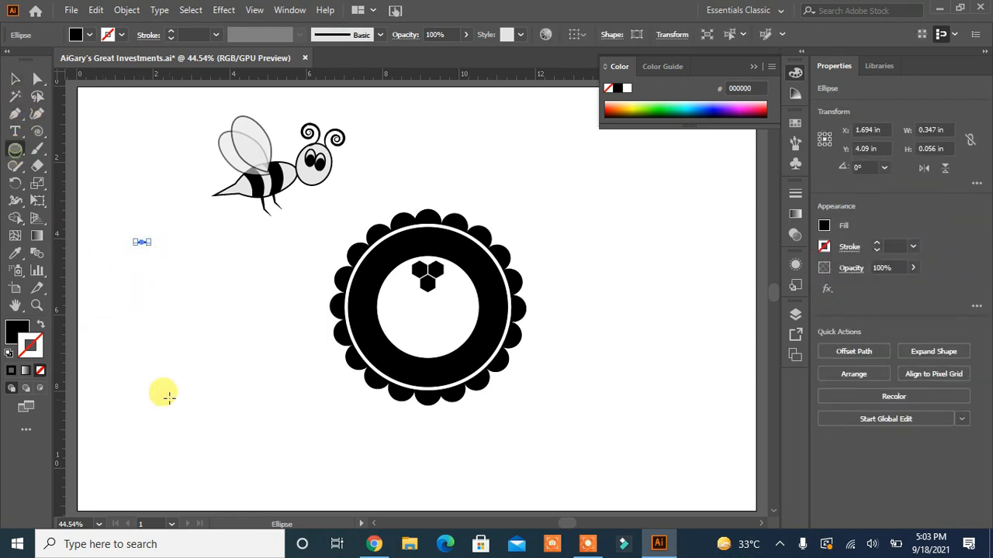
drag(155, 317, 287, 212)
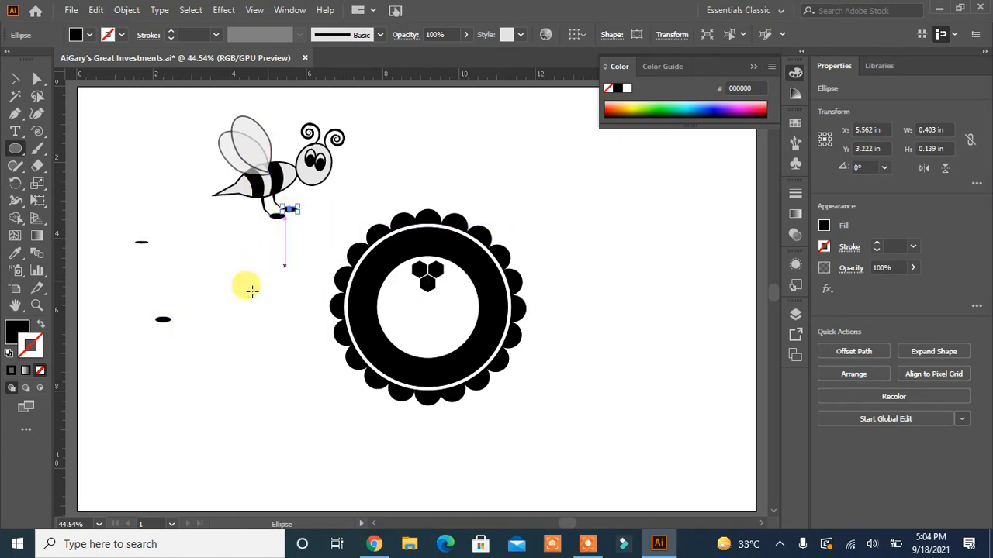
click(15, 78)
click(159, 313)
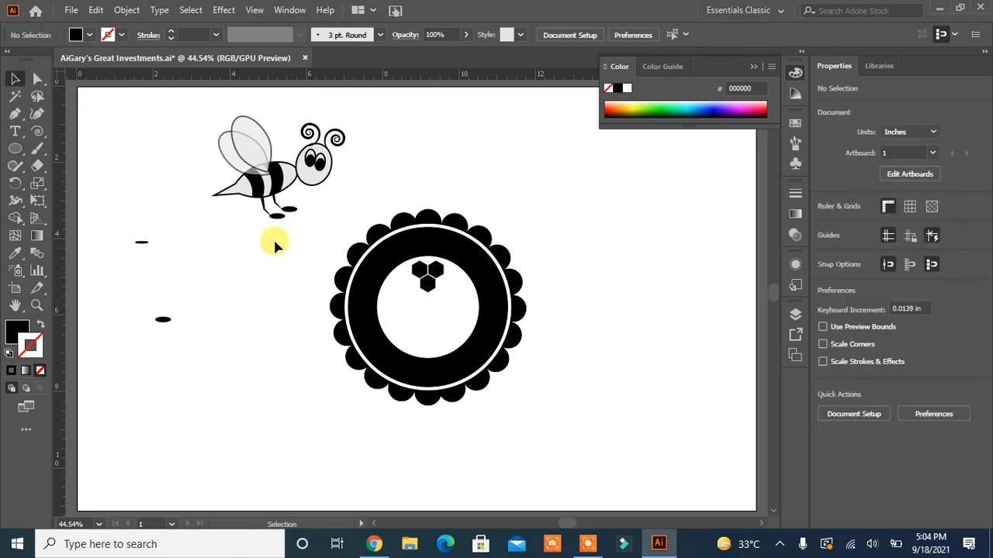
drag(306, 200, 251, 222)
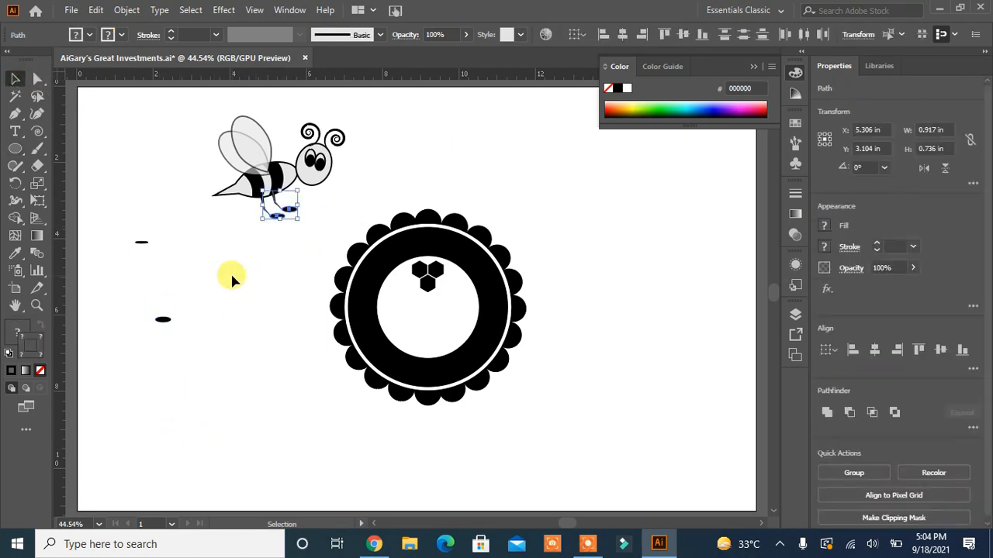
Expand the appearance of both tapered bee legs into filled shapes.
click(276, 204)
click(264, 204)
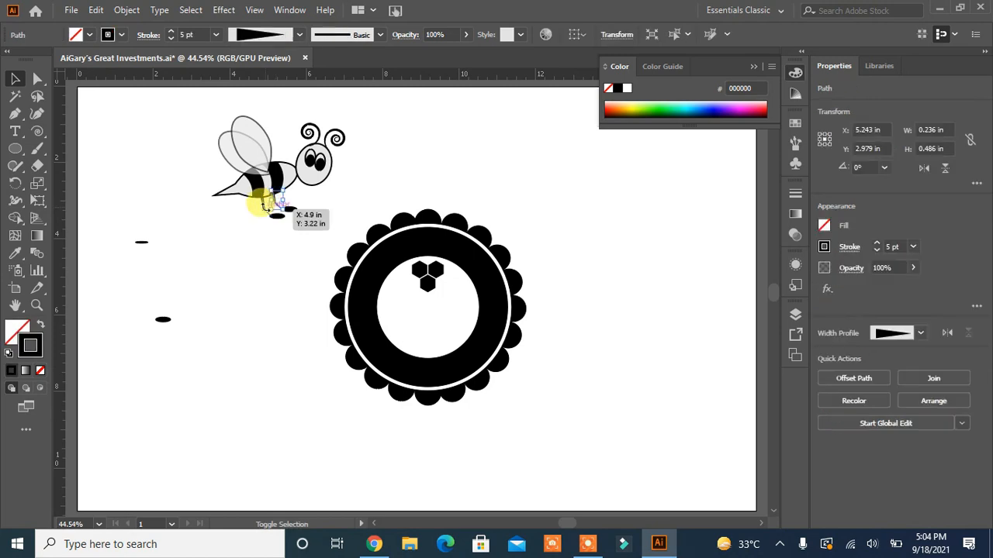
click(228, 224)
click(268, 209)
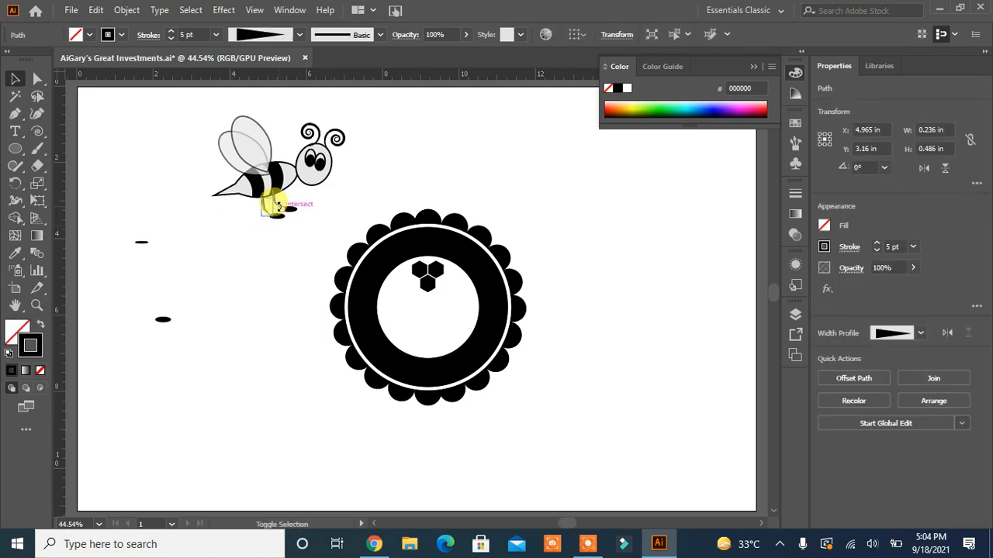
click(127, 11)
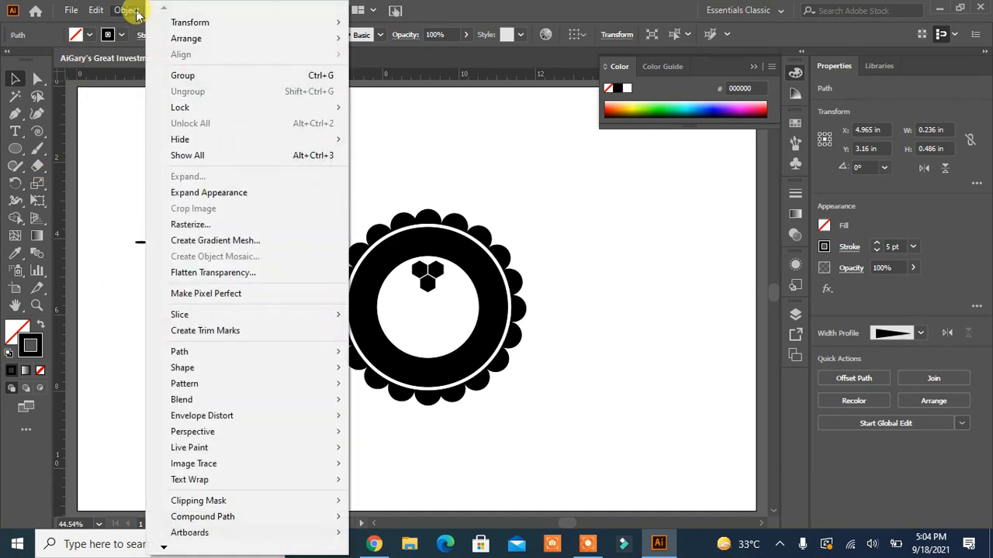
click(200, 192)
click(174, 232)
click(279, 203)
click(127, 11)
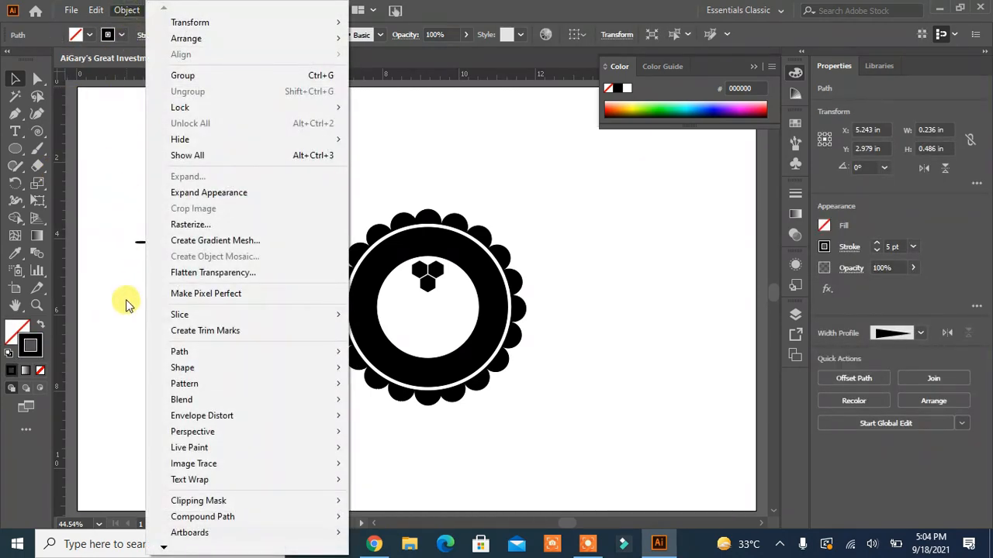
click(204, 192)
click(293, 231)
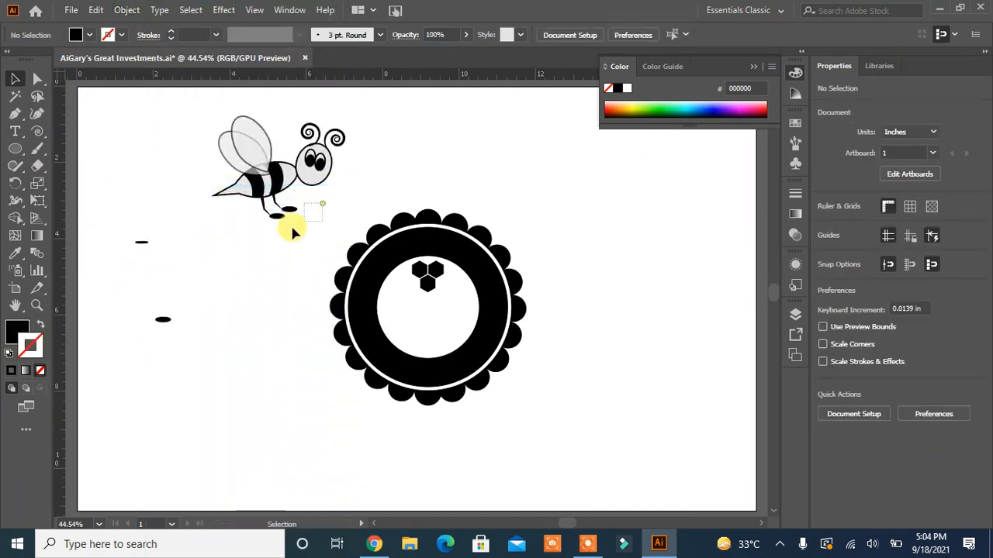
Select both legs with their feet and unite the overlapping shapes.
drag(292, 227, 208, 246)
click(826, 412)
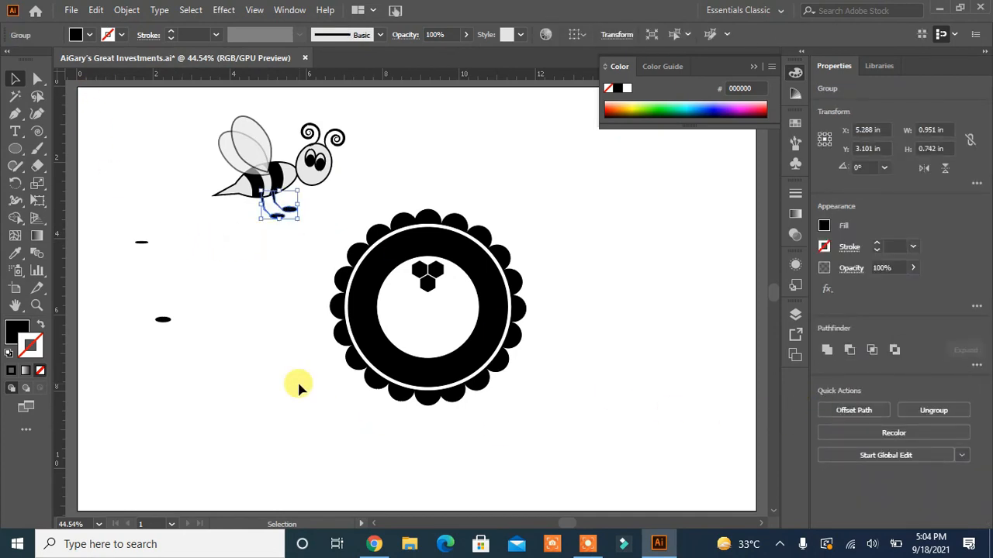
click(296, 383)
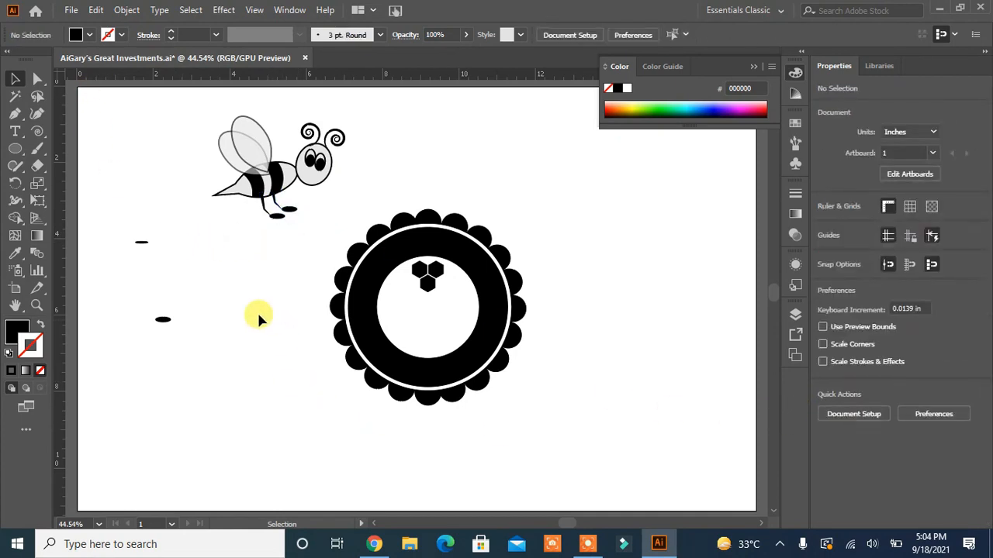
Select all parts of the bee illustration and group them.
click(203, 206)
click(855, 465)
click(312, 407)
Scale down and tilt the bee, and place it in the badge's inner circle above the honeycomb hexagons moved near the circle's lower edge.
click(322, 195)
drag(346, 218, 260, 328)
click(617, 376)
click(419, 326)
click(546, 351)
drag(431, 287, 431, 342)
drag(256, 327, 432, 310)
drag(423, 341, 426, 348)
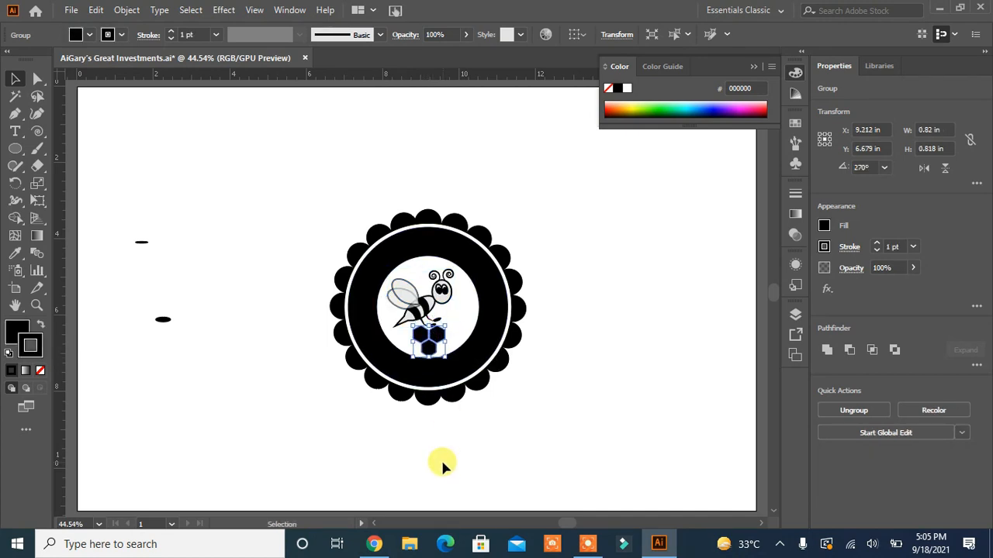
Reduce the bee slightly, and move the honeycomb hexagons up under its feet and enlarge them a little.
click(444, 329)
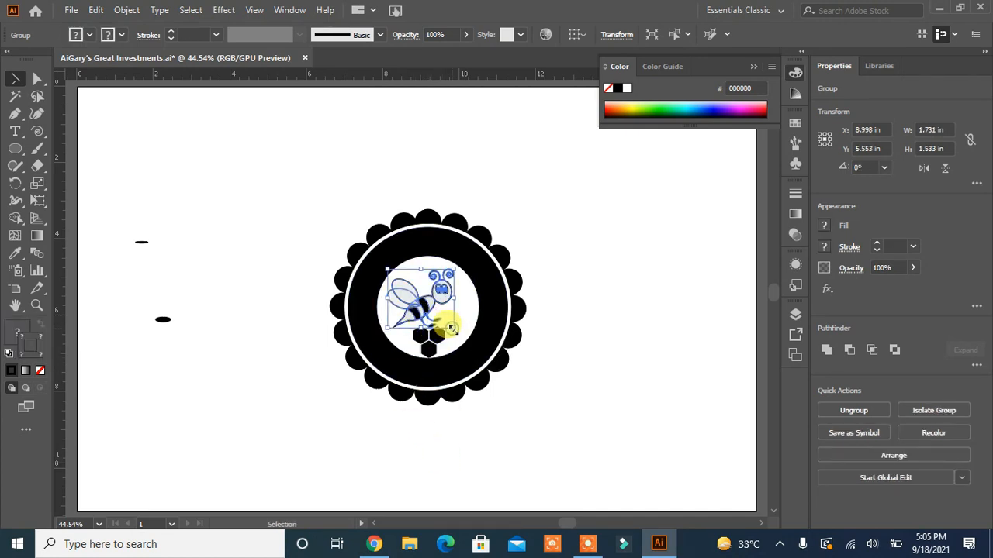
drag(446, 329, 432, 309)
drag(430, 345, 450, 355)
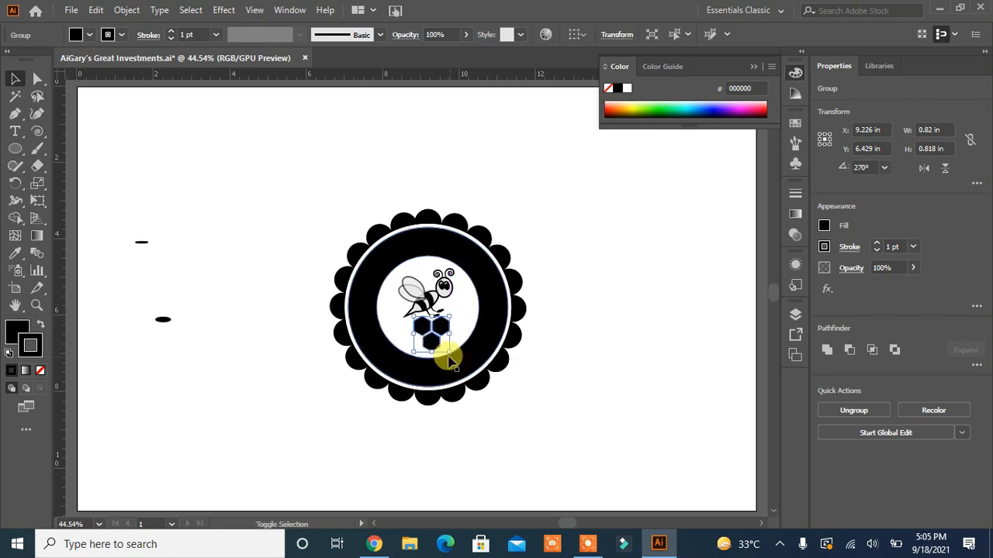
click(587, 362)
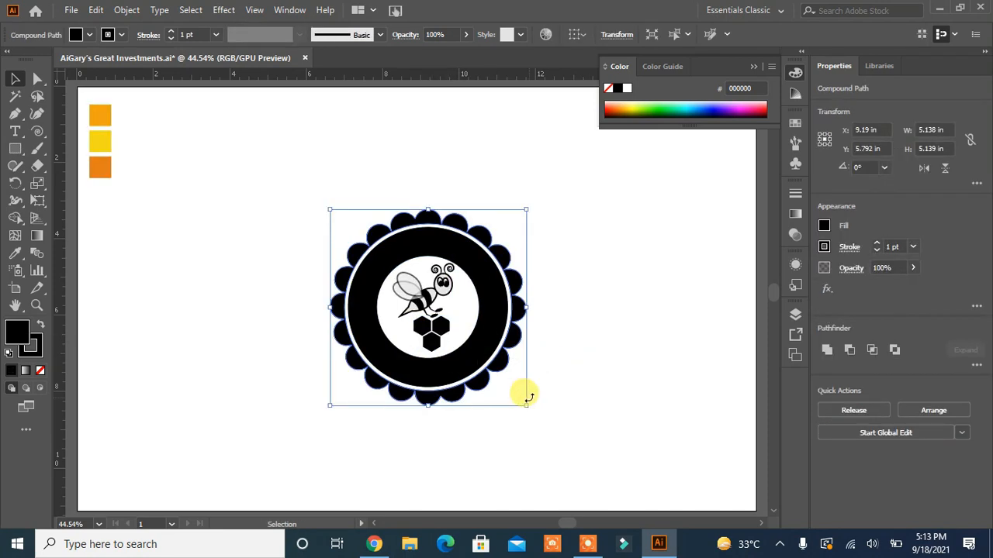
Give the scalloped outer edge of the badge a white-to-black radial gradient fill.
click(796, 215)
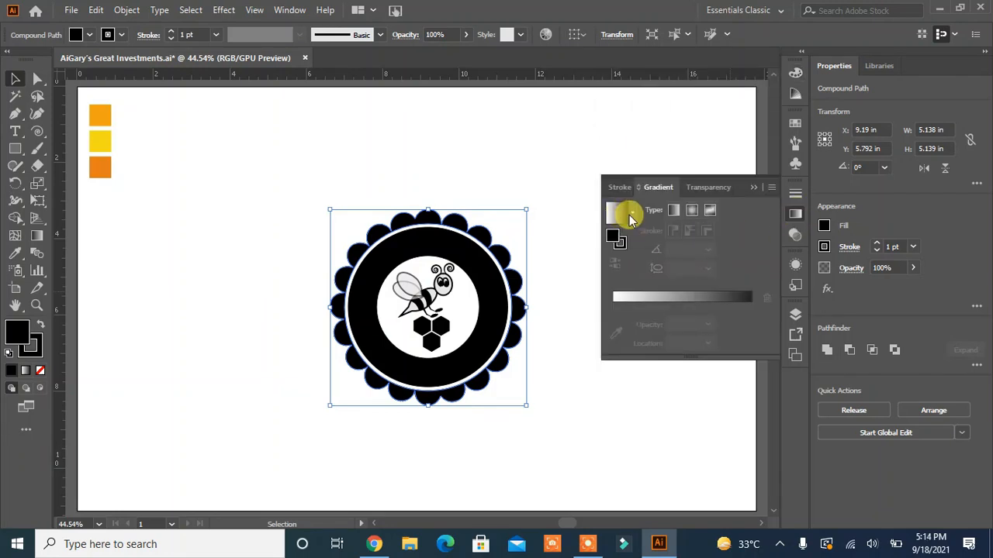
click(691, 213)
click(619, 216)
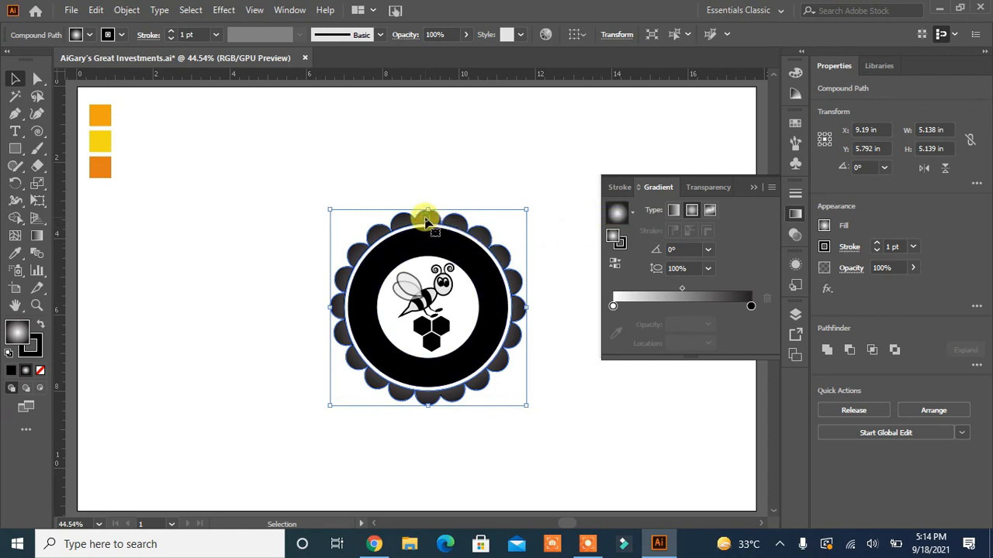
click(526, 253)
click(508, 256)
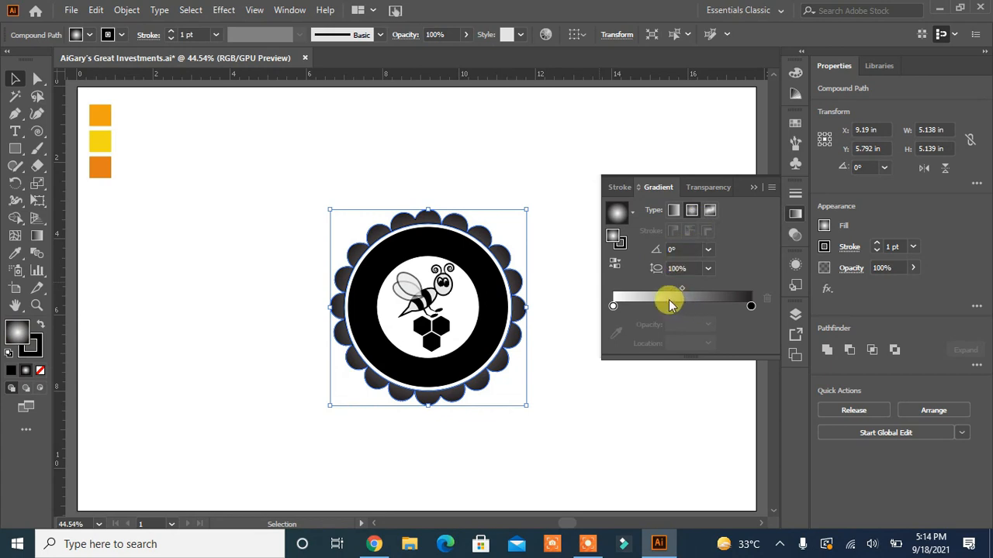
Add two white color stops toward the dark end of the scalloped edge's gradient, the outer one at 83.25%.
click(694, 307)
drag(694, 307, 708, 309)
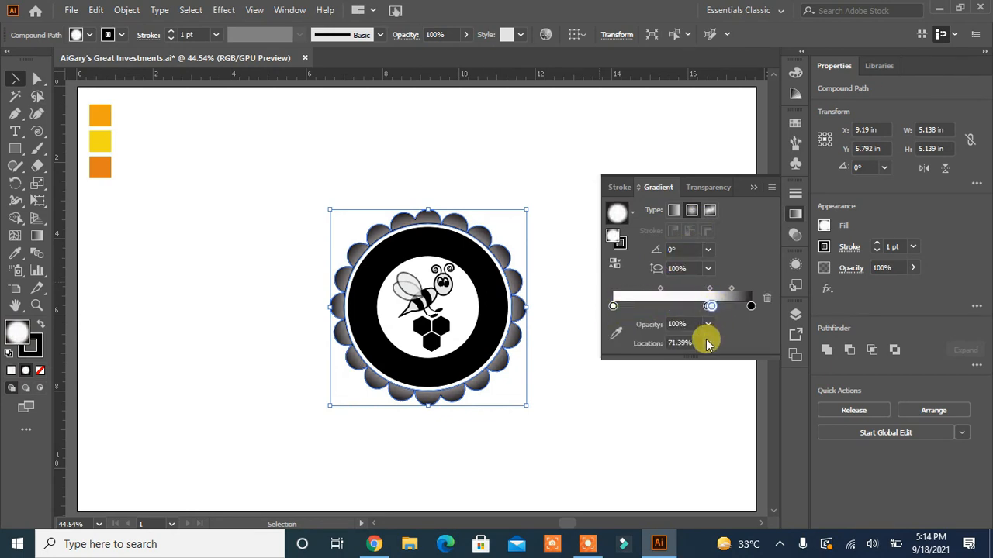
drag(711, 306, 728, 312)
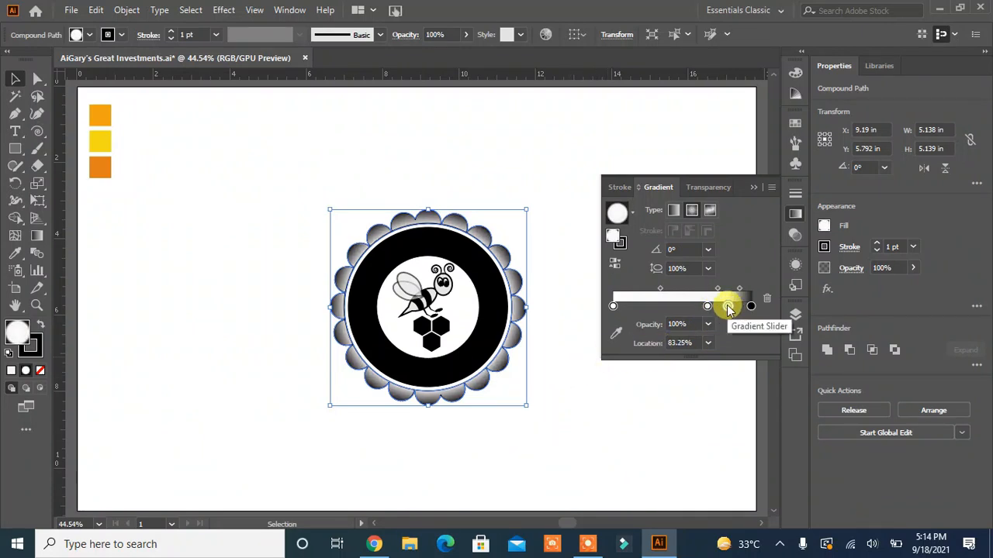
Color the gradient stop at 83.25% with the yellow sampled from the middle color square.
double_click(727, 305)
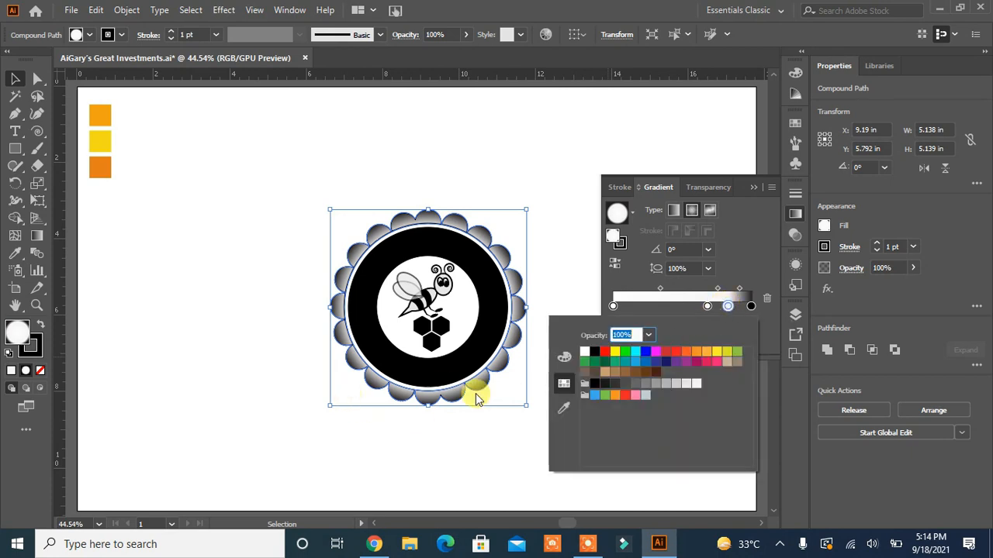
click(562, 403)
click(616, 333)
click(103, 135)
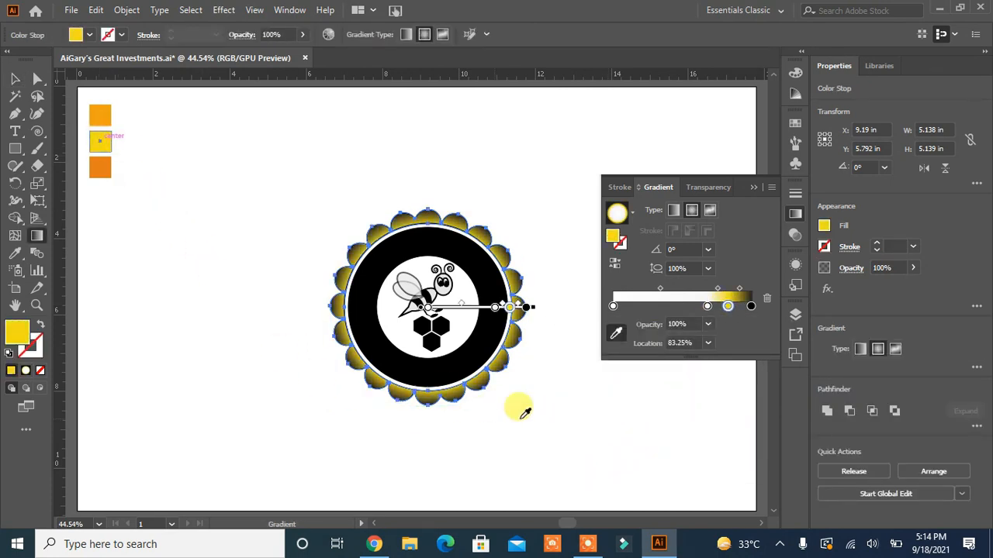
Color the black end stop of the gradient with the dark orange sampled from the lowest color square, and deselect the edge.
double_click(751, 306)
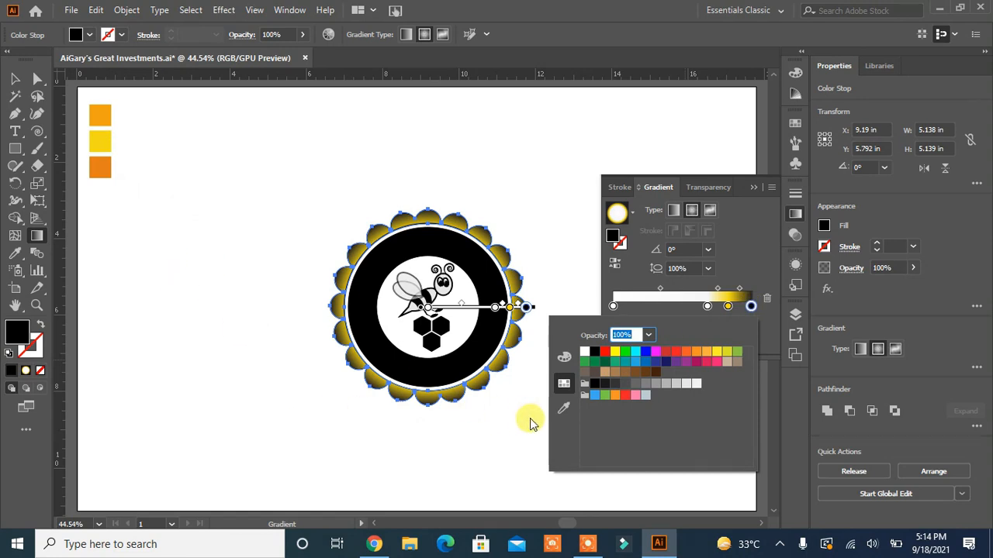
click(563, 406)
click(108, 162)
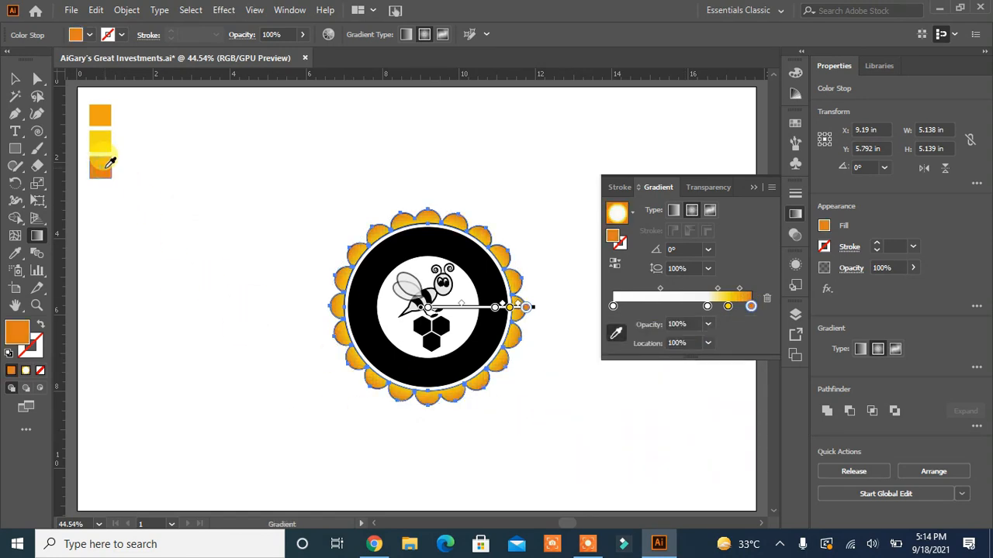
click(16, 79)
click(159, 257)
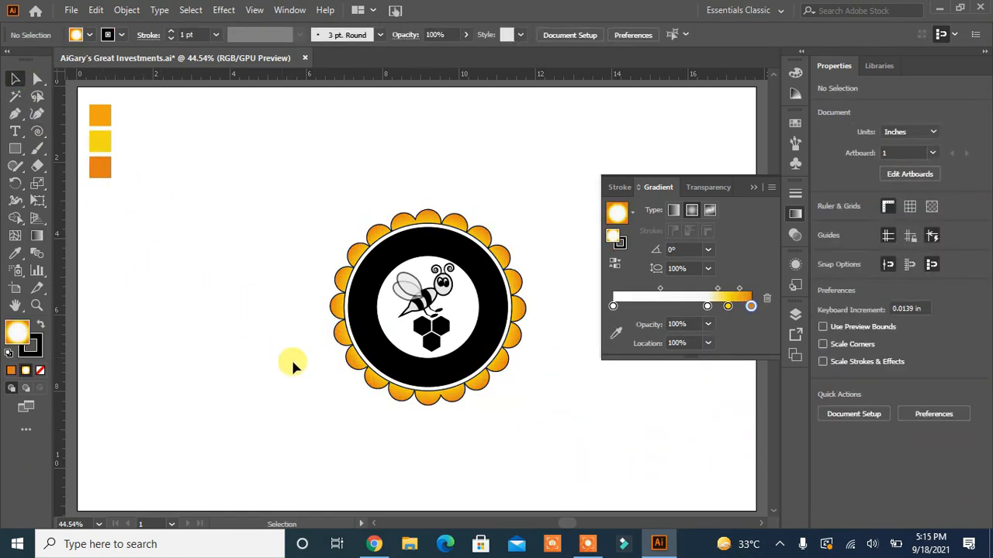
Sample the dark orange color square onto the scalloped edge, giving it a flat orange fill and no stroke.
click(353, 373)
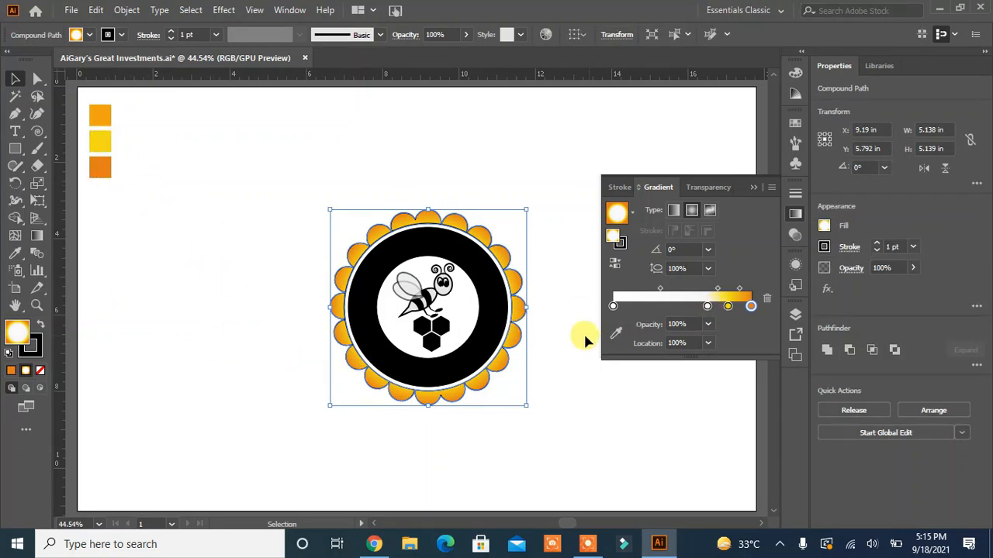
click(34, 351)
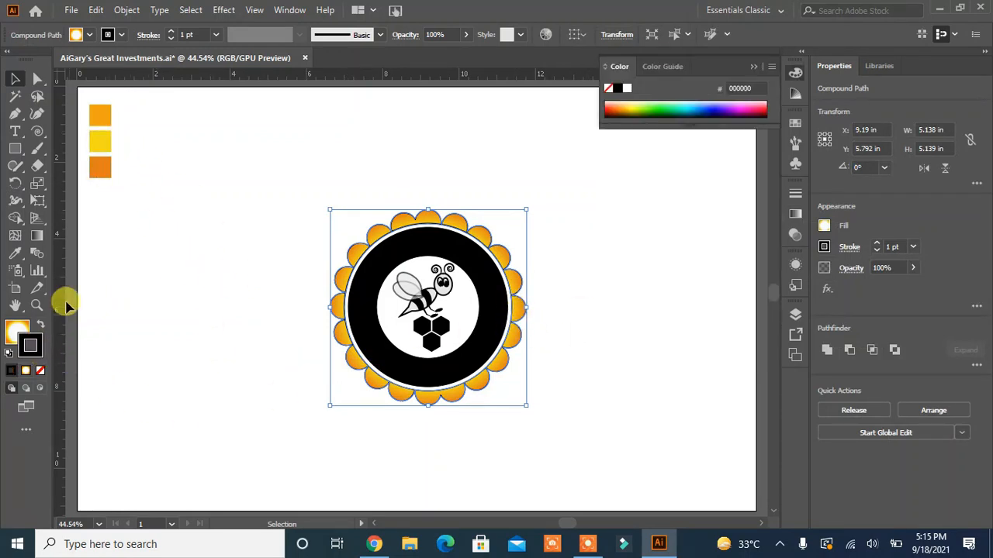
click(16, 252)
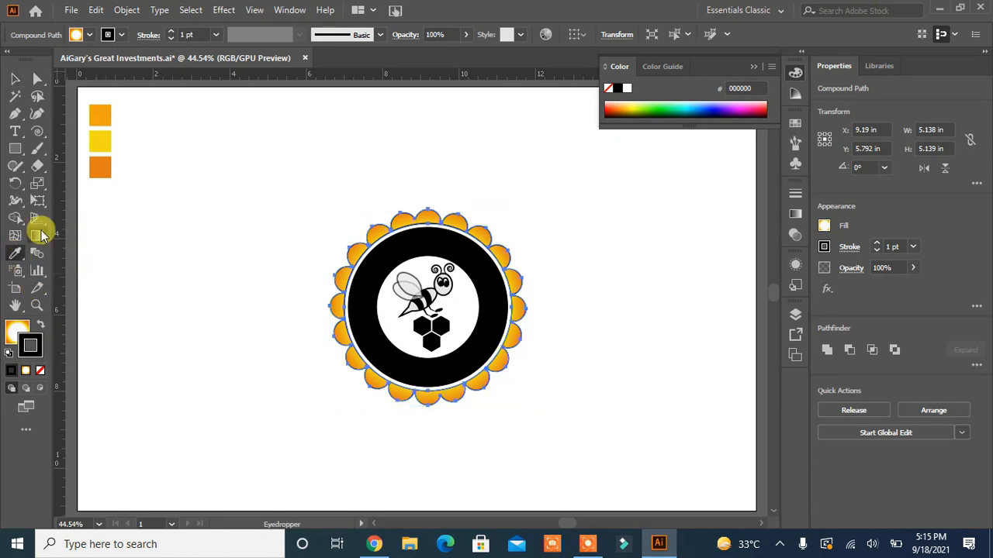
click(110, 166)
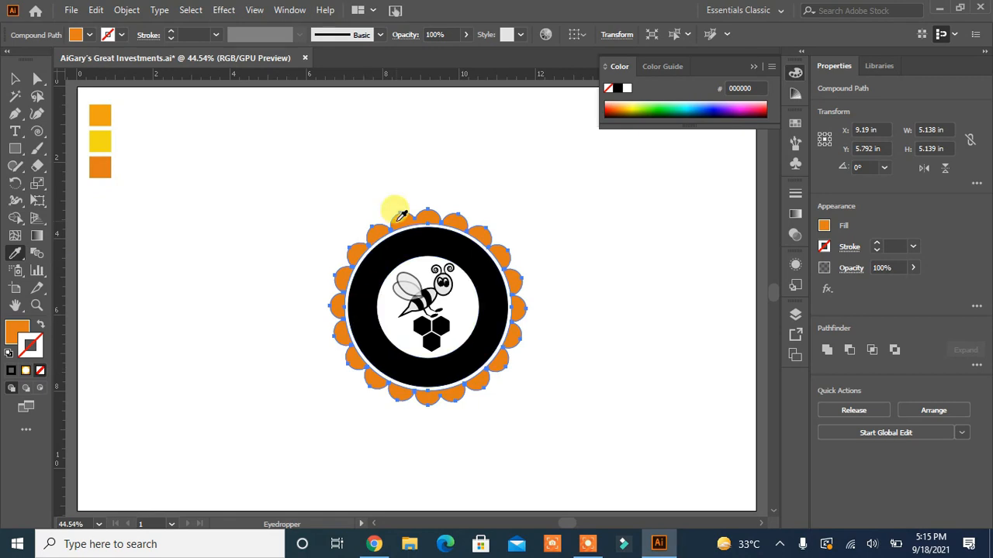
click(15, 78)
click(173, 284)
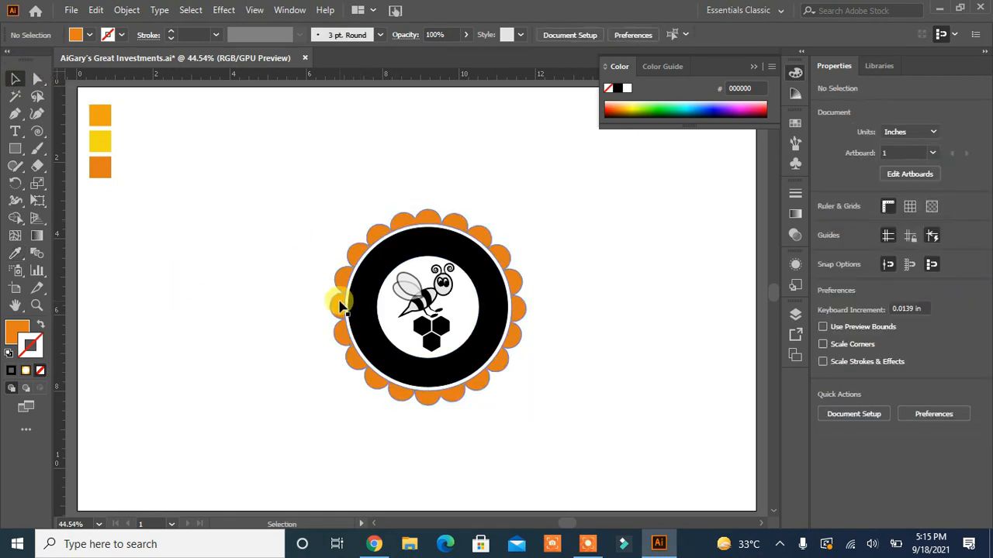
Apply the radial yellow-orange gradient to the scalloped edge's stroke, and swap fill and stroke to get a gradient fill with an orange outline.
click(336, 307)
click(795, 214)
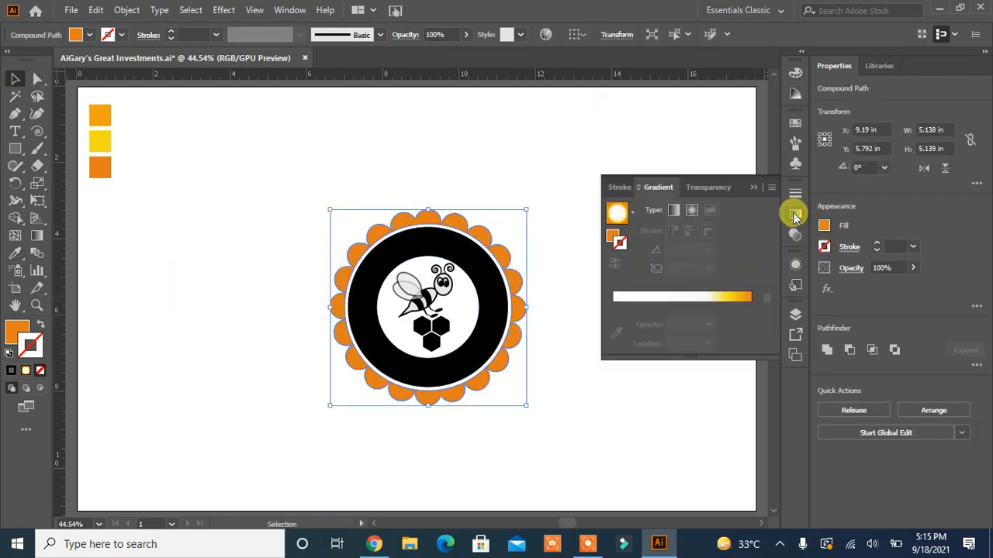
click(617, 211)
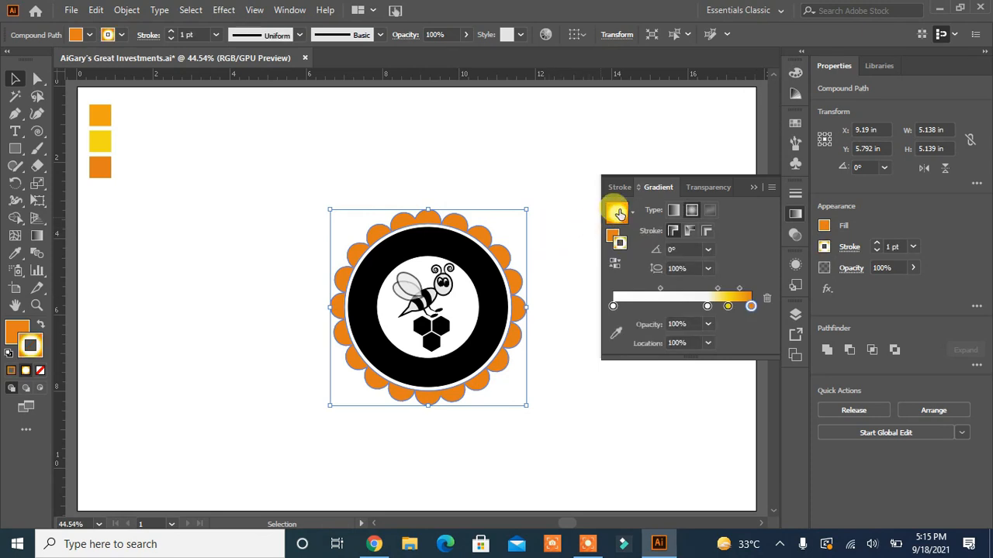
click(41, 325)
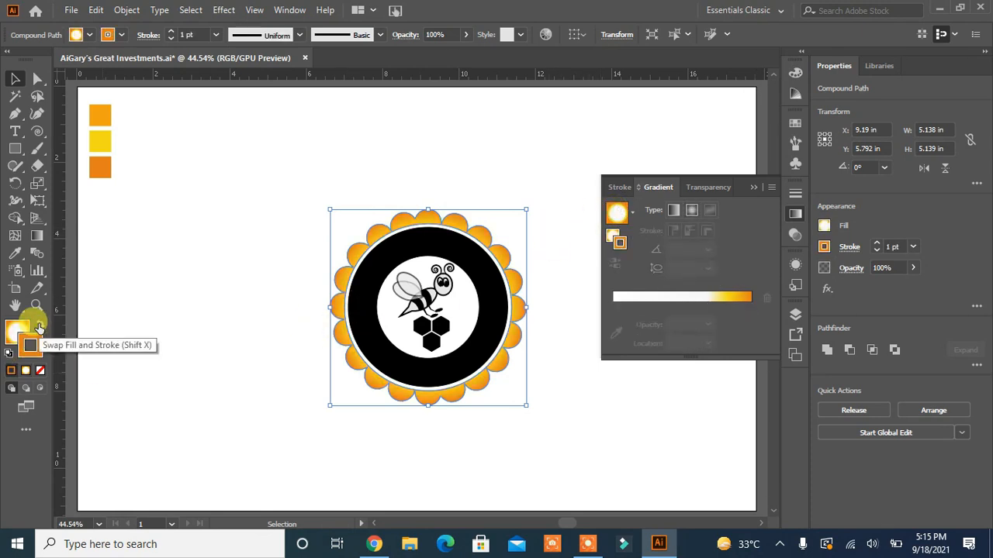
click(159, 381)
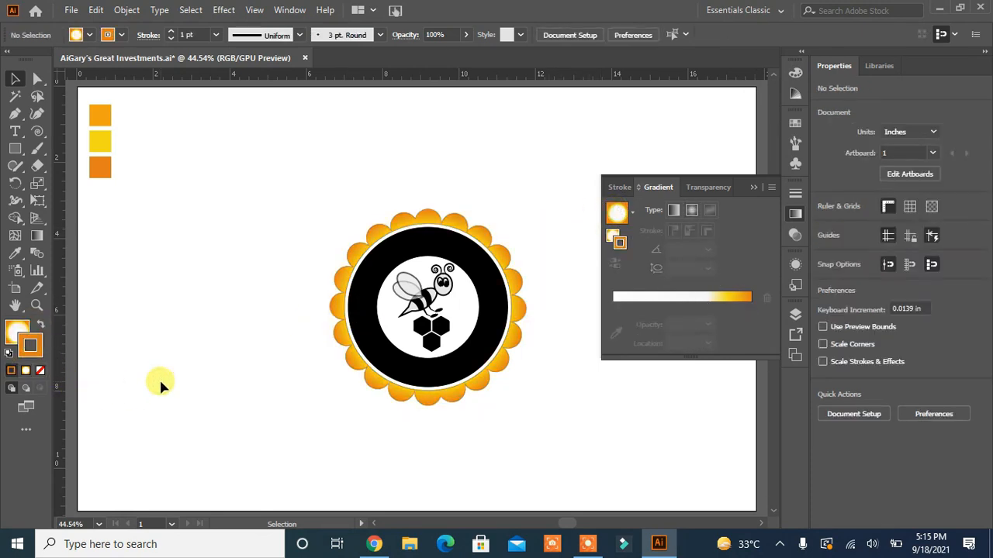
Fill the badge's wide black ring with the yellow sampled from the middle color square, without a stroke.
click(353, 306)
click(100, 142)
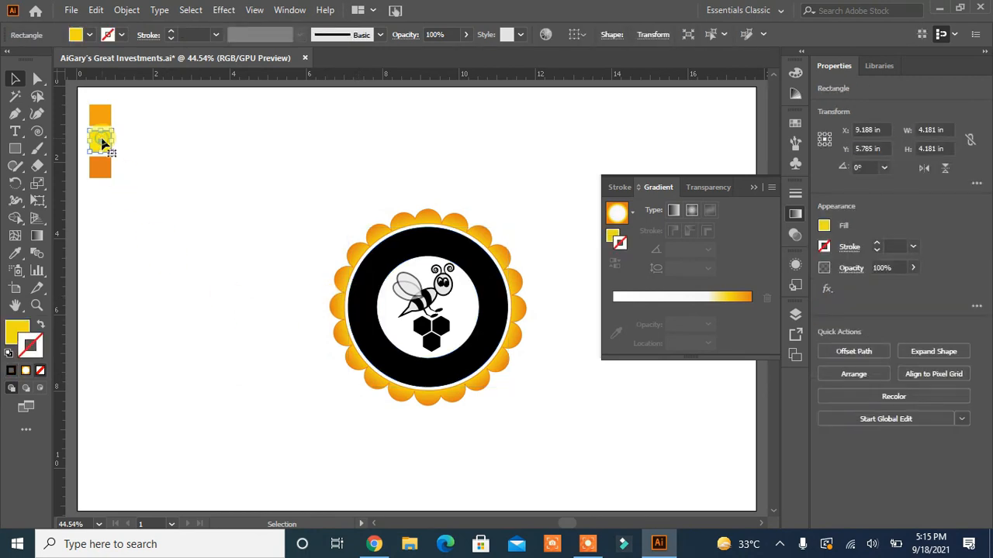
click(353, 306)
click(19, 254)
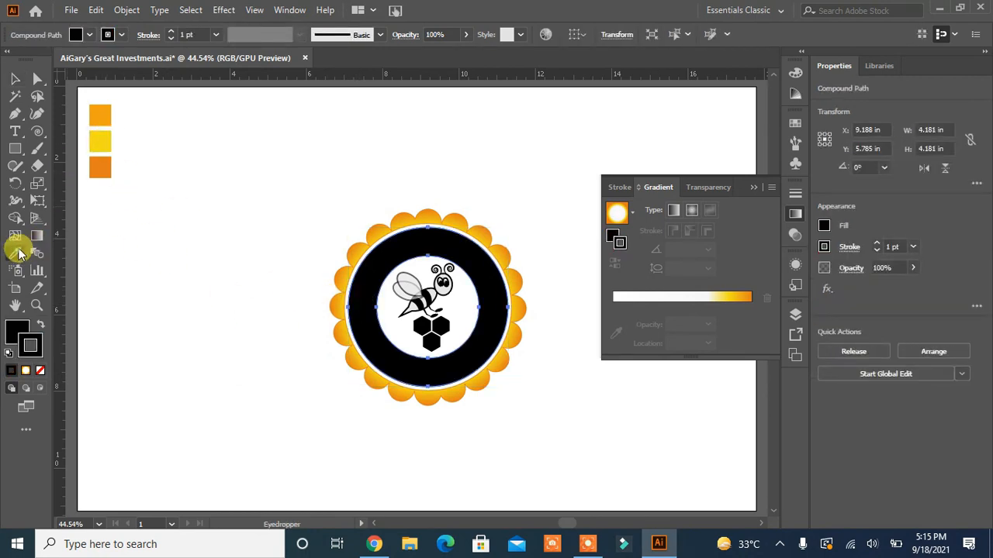
click(102, 141)
click(15, 79)
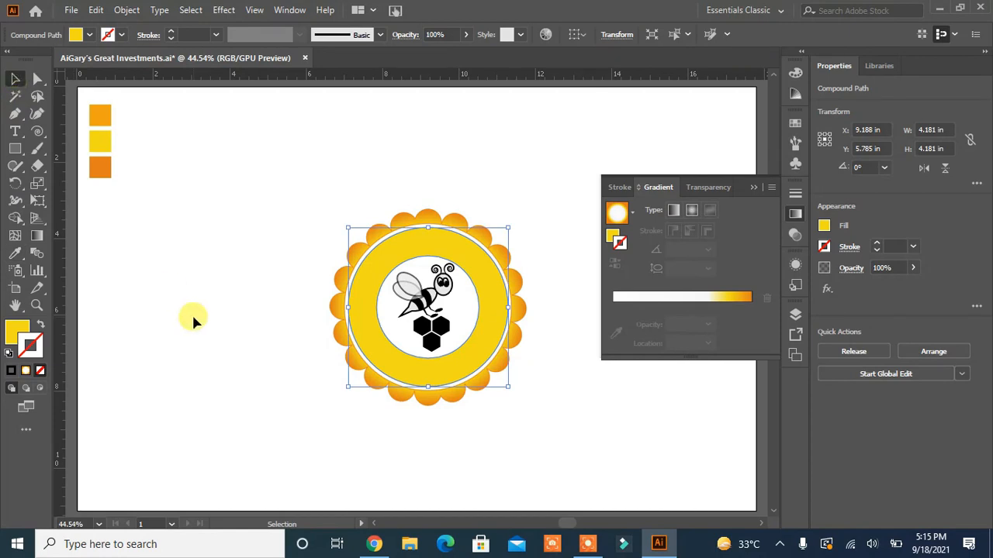
click(194, 321)
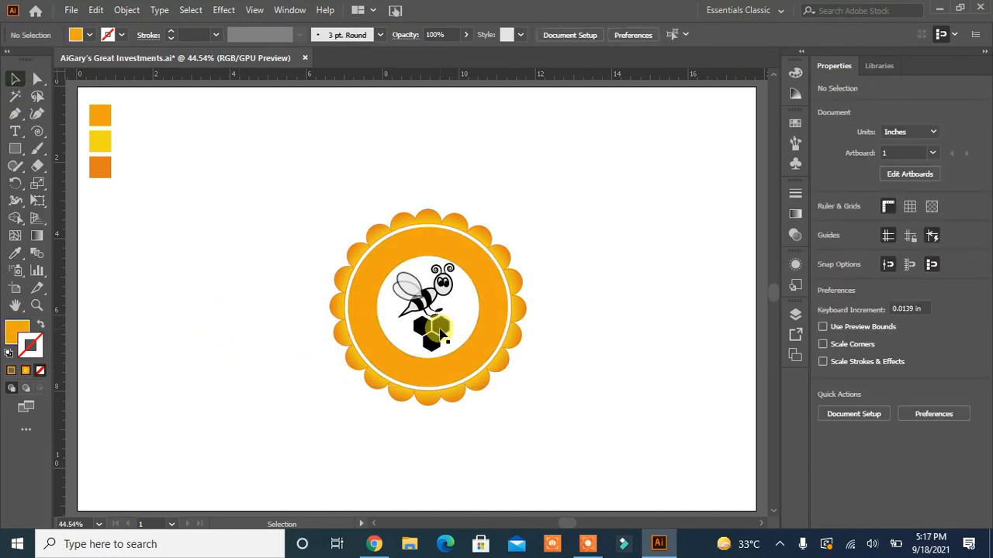
Fill the three honeycomb hexagons with the dark orange sampled from the lowest color square, without a stroke.
click(441, 332)
click(104, 170)
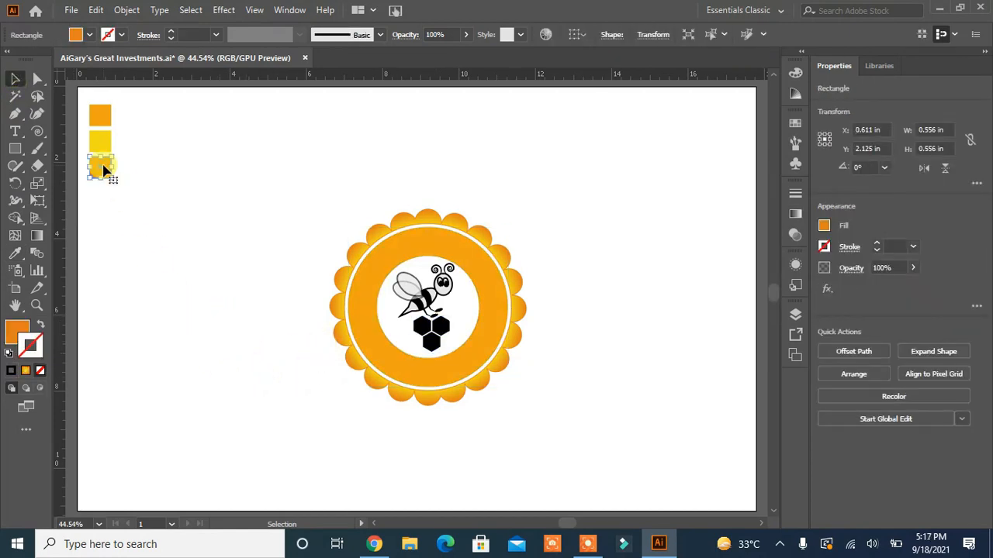
click(426, 341)
click(15, 253)
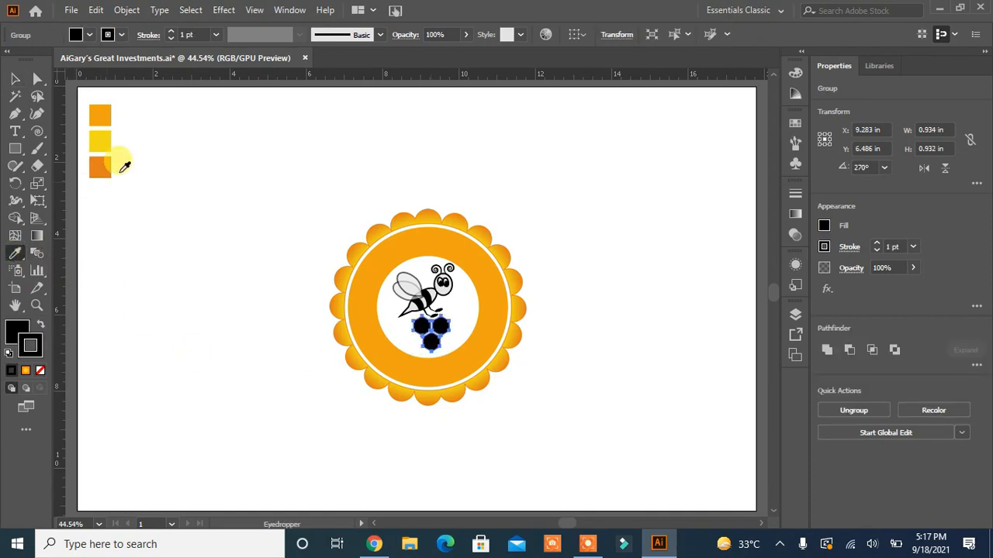
click(105, 165)
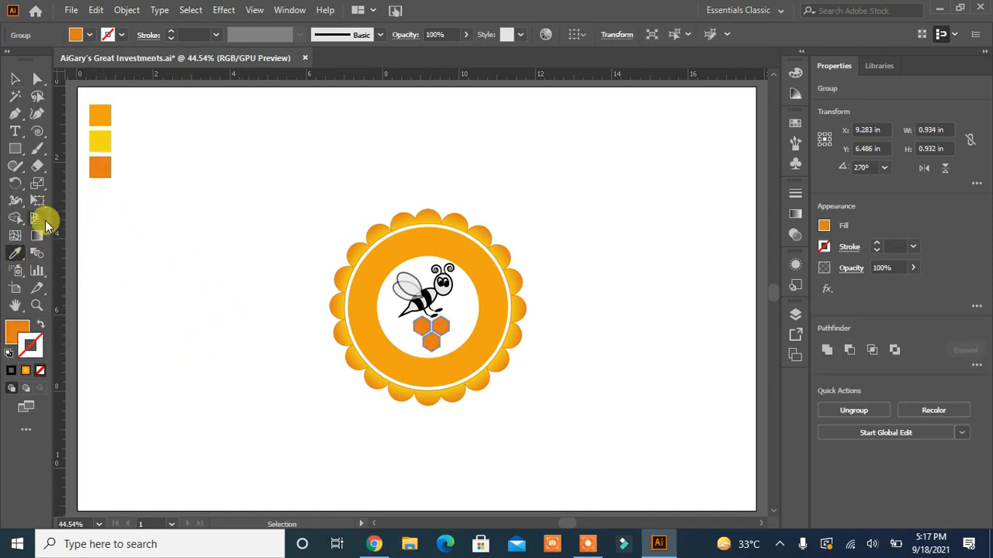
Swap the hexagons' fill and stroke, try a 3 pt outline, and return the stroke weight to 1 pt.
click(41, 324)
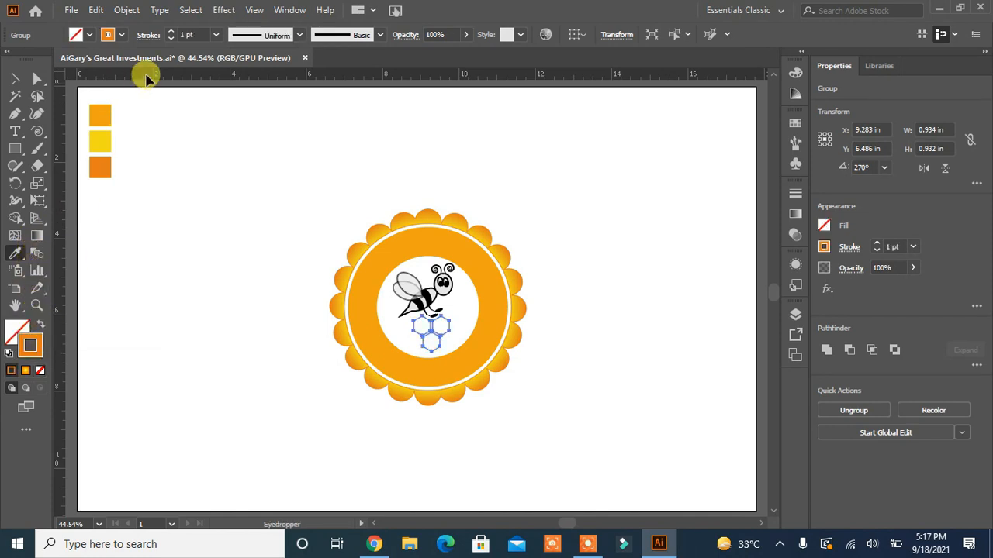
key(ctrl)
click(170, 31)
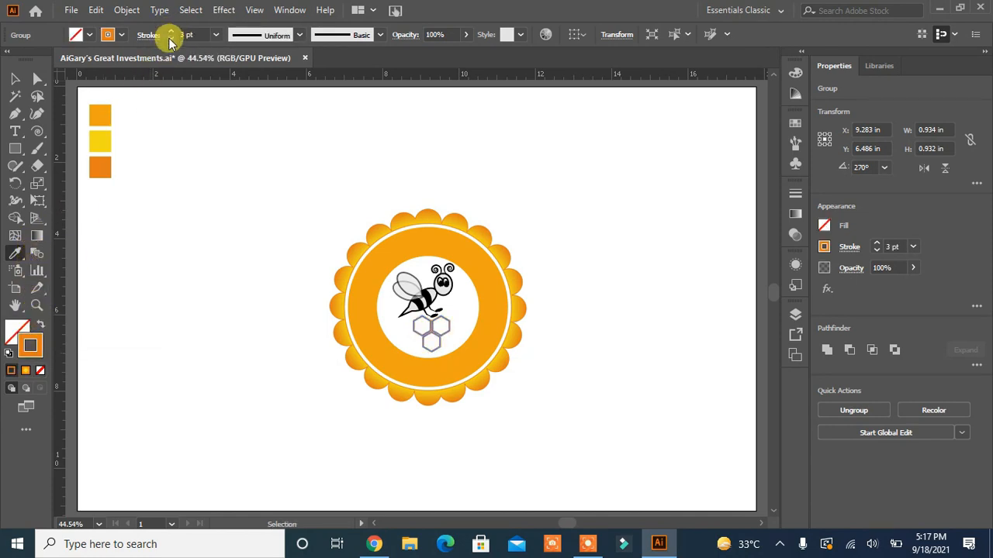
click(171, 39)
click(170, 39)
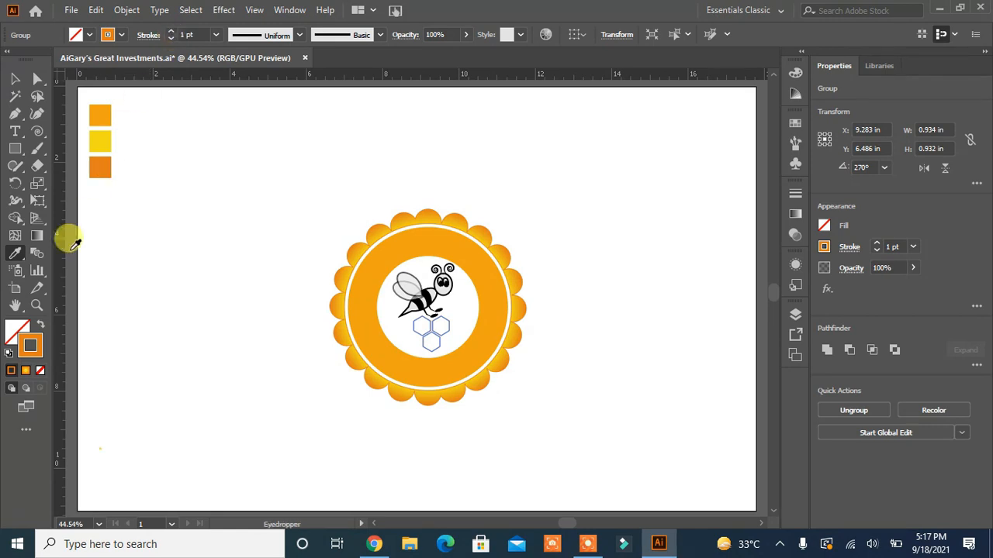
Fill the hexagons with the yellow sampled from the middle color square, without a stroke, and deselect them.
click(17, 330)
click(103, 139)
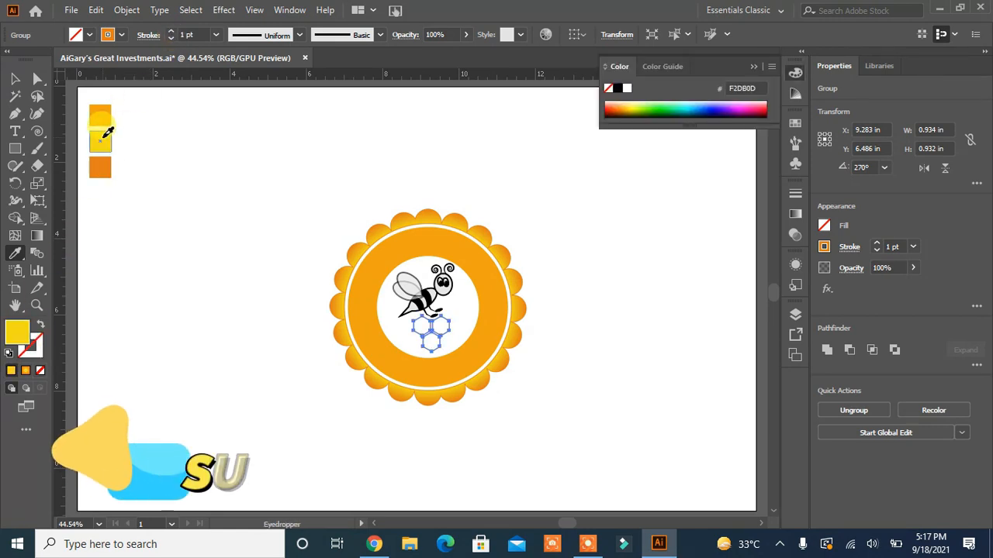
click(15, 78)
click(136, 258)
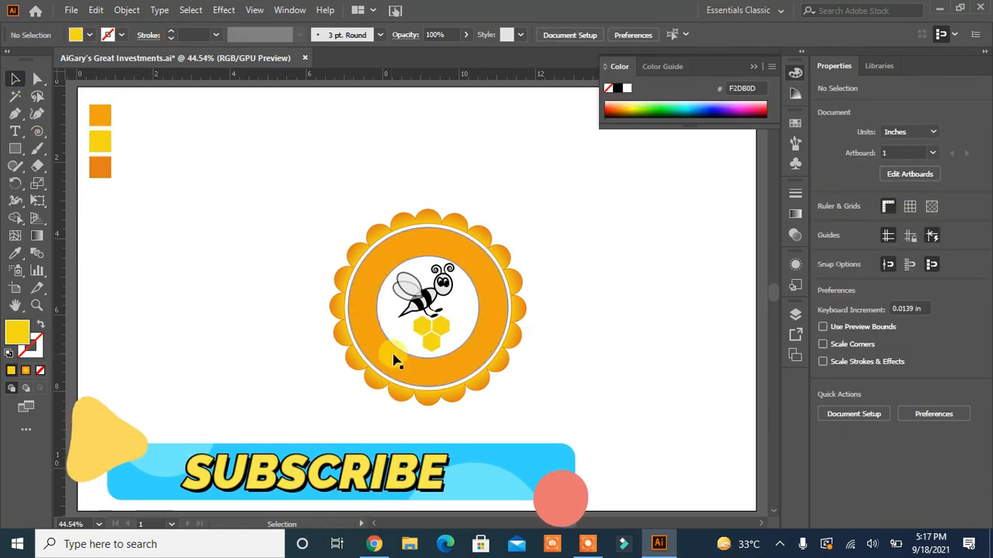
Sample the dark orange color square onto the hexagon group and apply the same solid orange to its stroke.
click(423, 334)
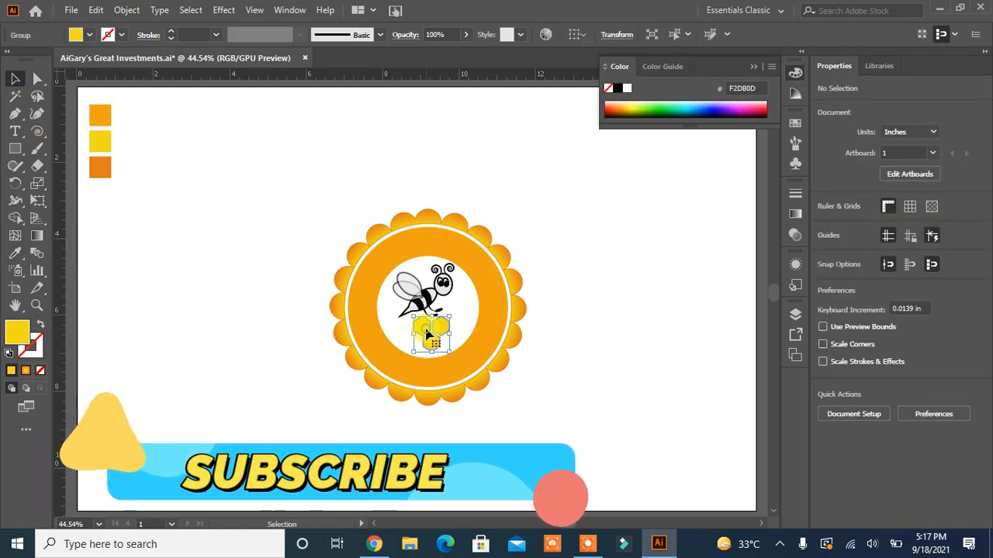
click(14, 253)
click(101, 166)
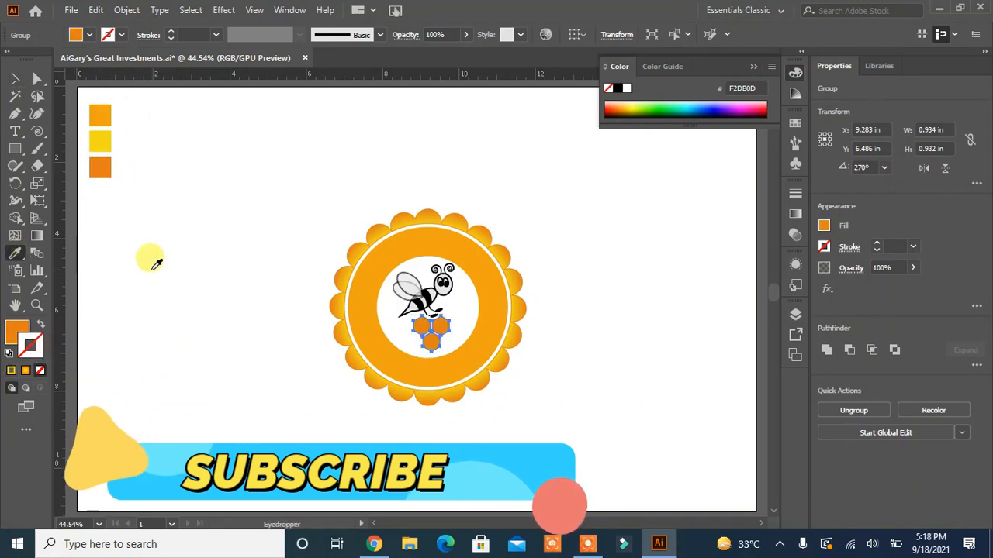
click(20, 334)
click(35, 350)
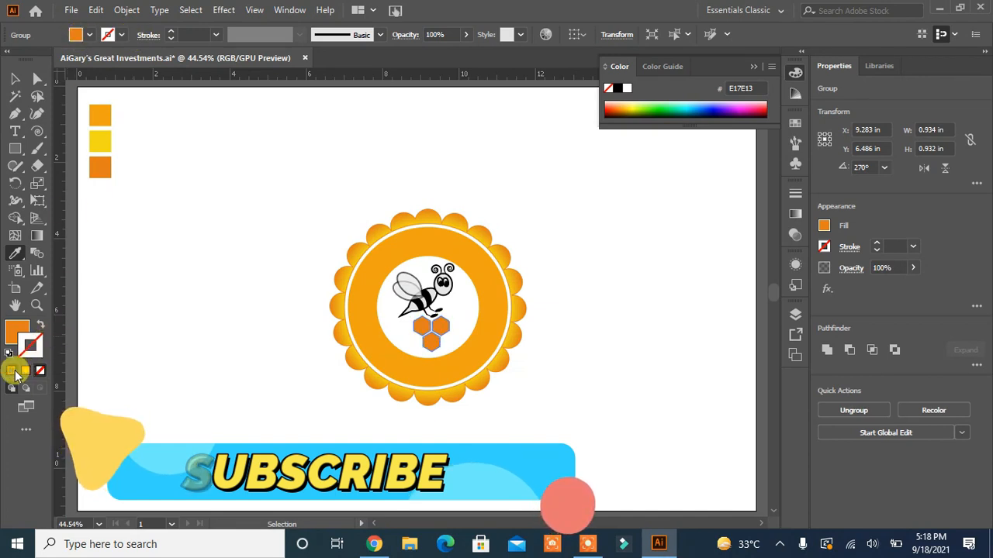
click(13, 371)
Sample the yellow color square onto the hexagons as their fill and set their stroke color to orange F47D08.
click(106, 136)
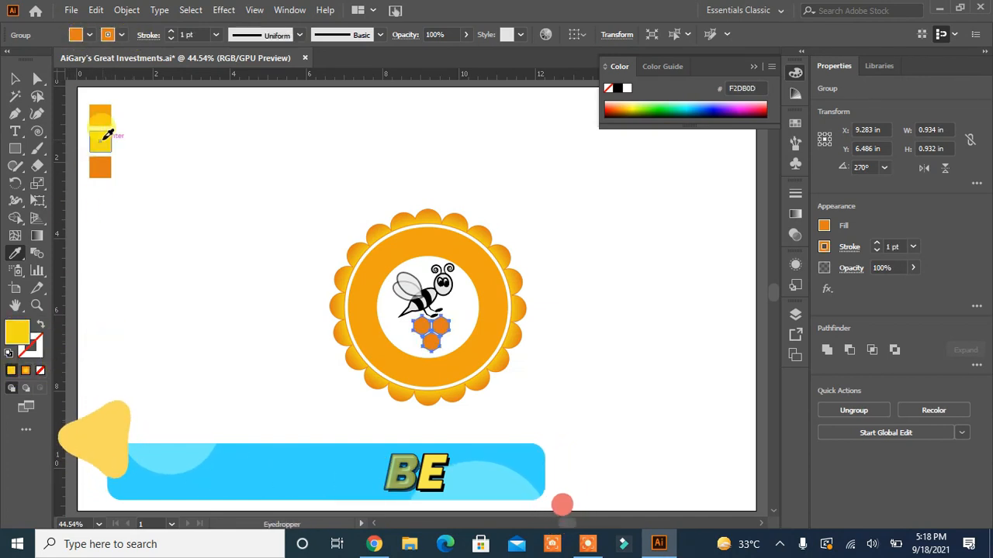
click(40, 371)
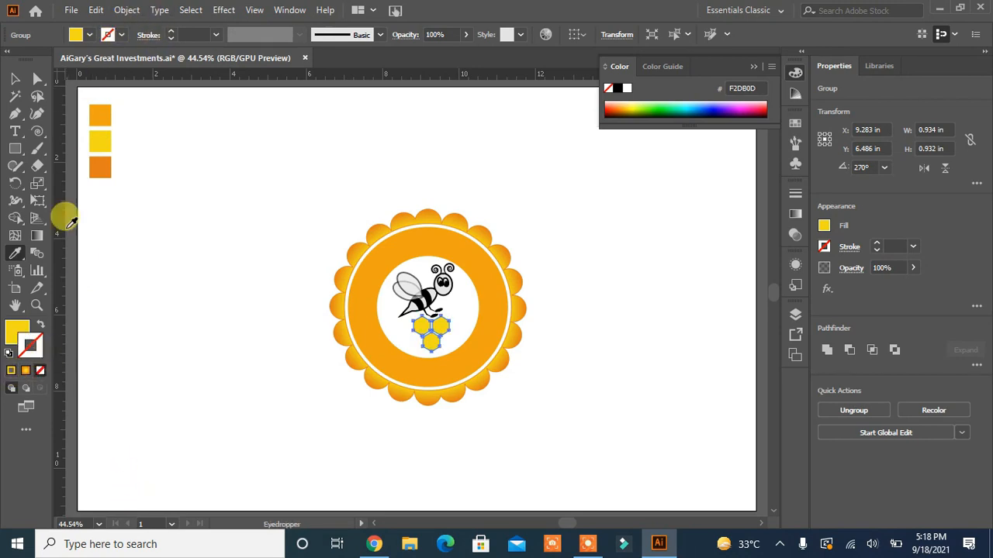
double_click(38, 354)
drag(471, 171, 484, 181)
click(649, 180)
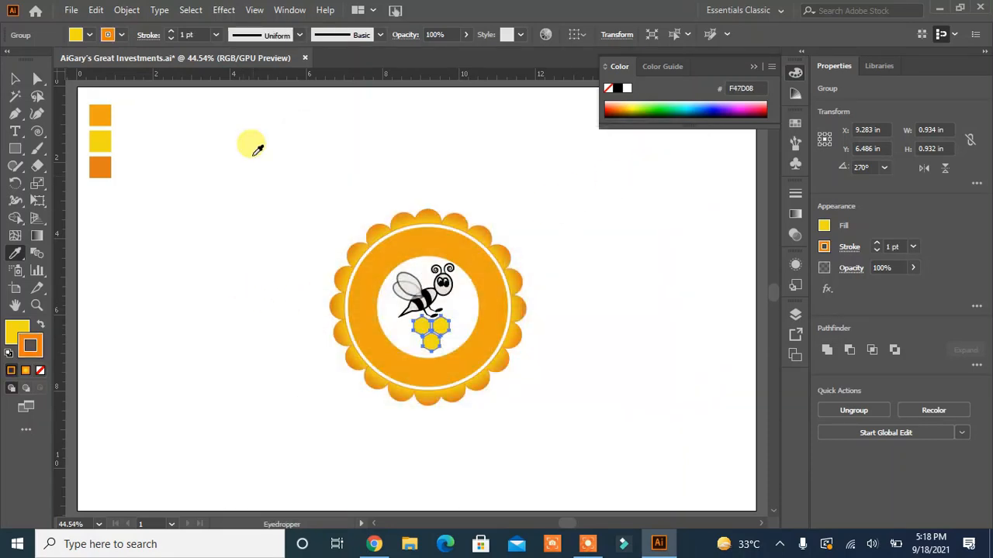
Set the hexagons' orange outline to 3 pt and deselect them.
key(ctrl+h)
click(171, 32)
click(171, 32)
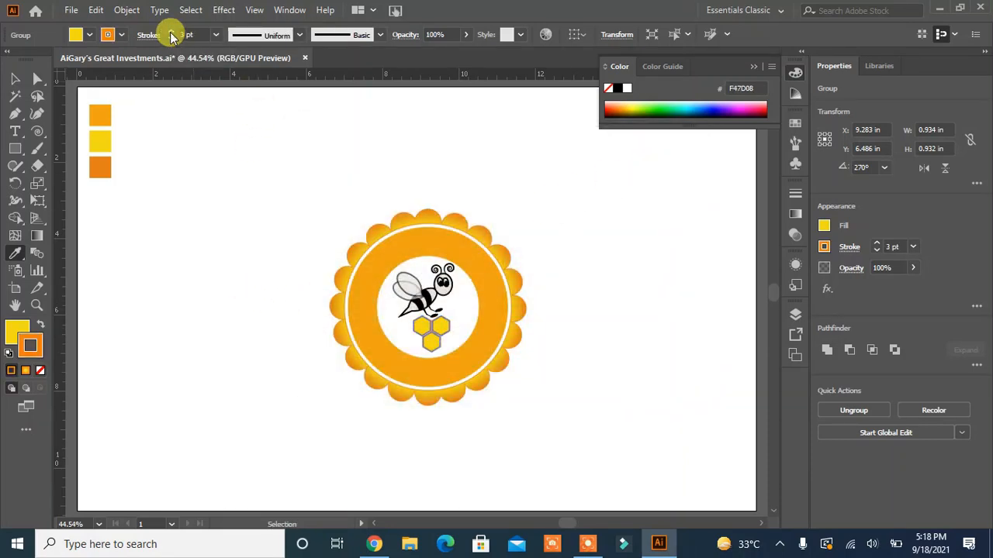
click(15, 79)
click(235, 349)
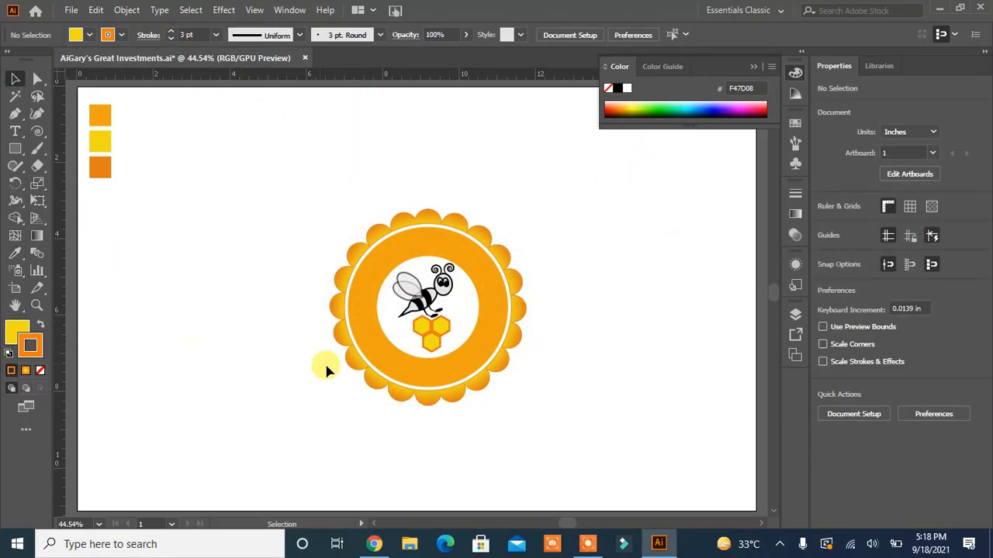
Move the individual hexagons slightly apart with the Direct Selection tool so white gaps separate their outlines.
click(438, 345)
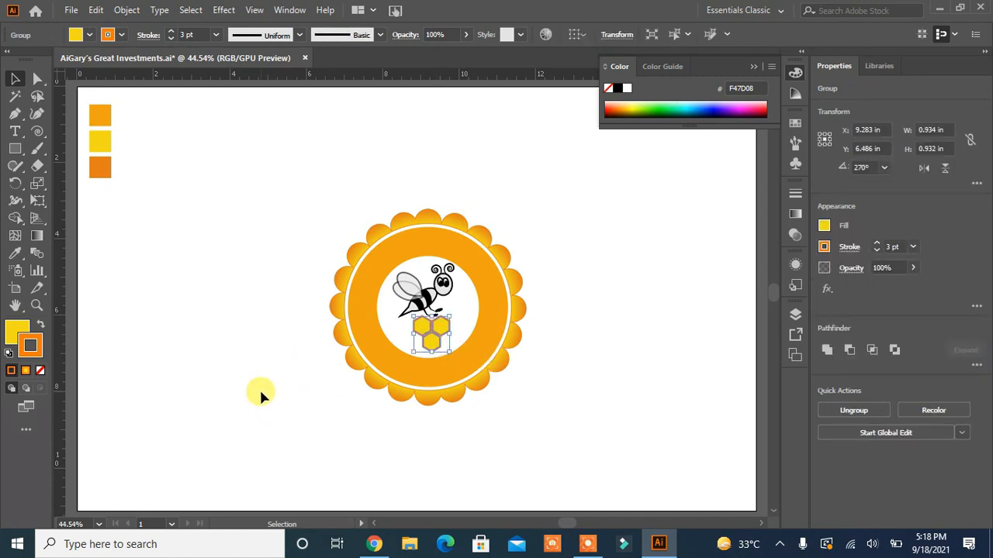
click(314, 454)
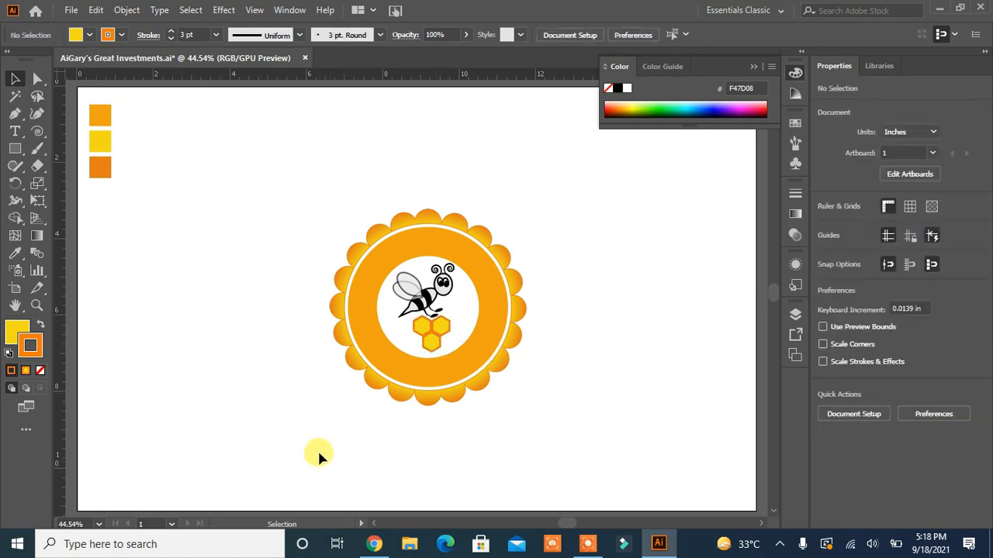
right_click(429, 347)
click(37, 78)
click(113, 337)
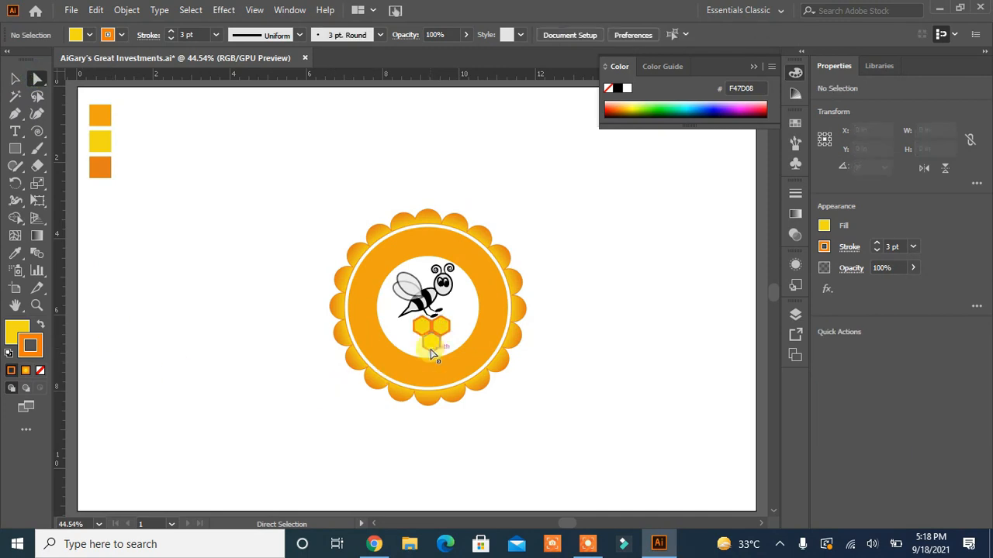
click(432, 345)
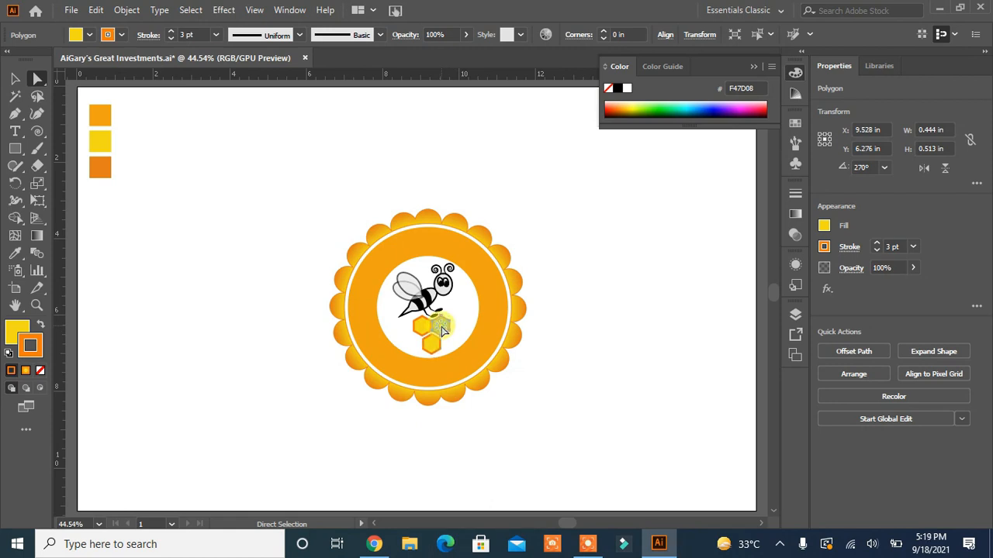
drag(443, 331, 421, 329)
click(293, 469)
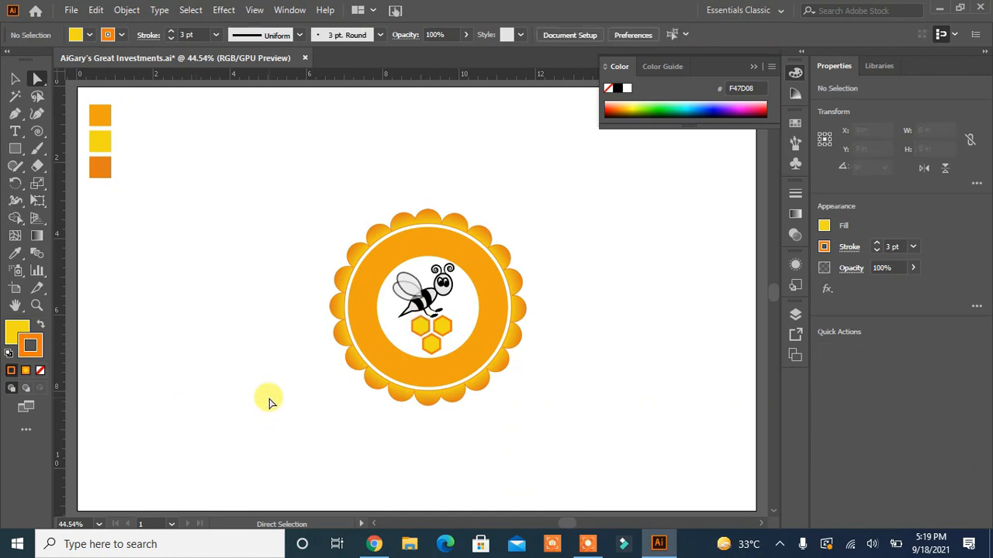
Fill the bee's body and its outline with the yellow sampled from the middle color square, and deselect the group.
click(425, 306)
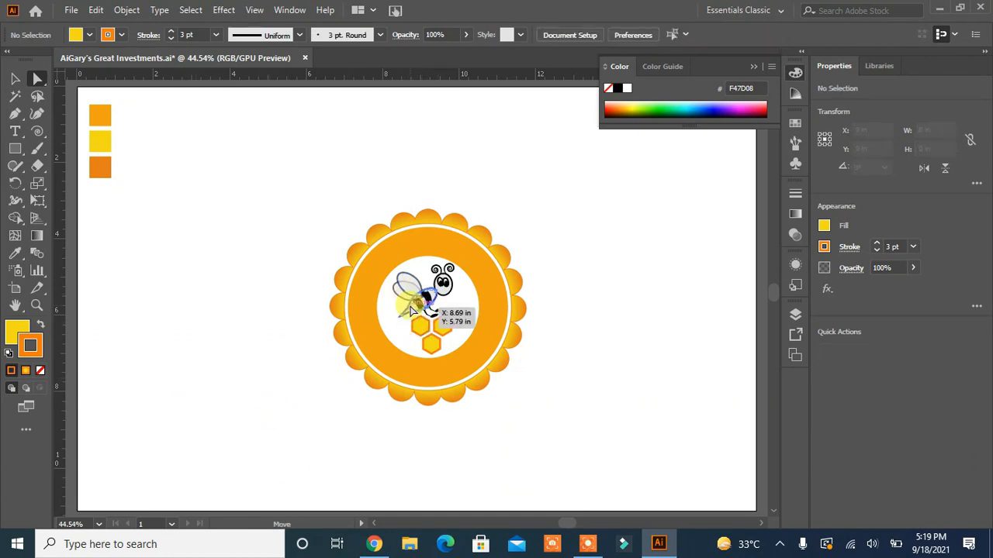
key(ctrl+plus)
key(ctrl+plus)
key(ctrl+plus)
key(ctrl+plus)
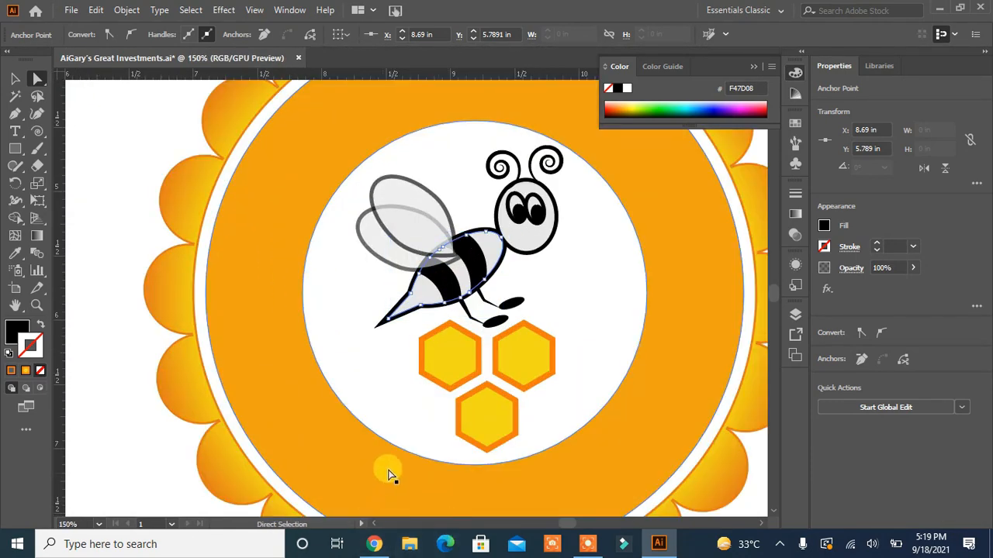
click(422, 284)
click(15, 78)
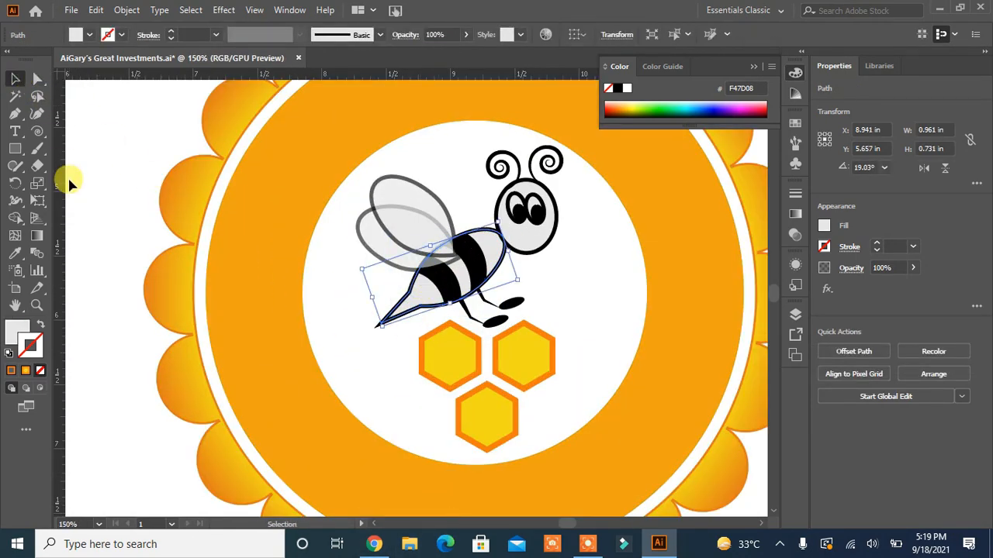
click(73, 183)
click(423, 293)
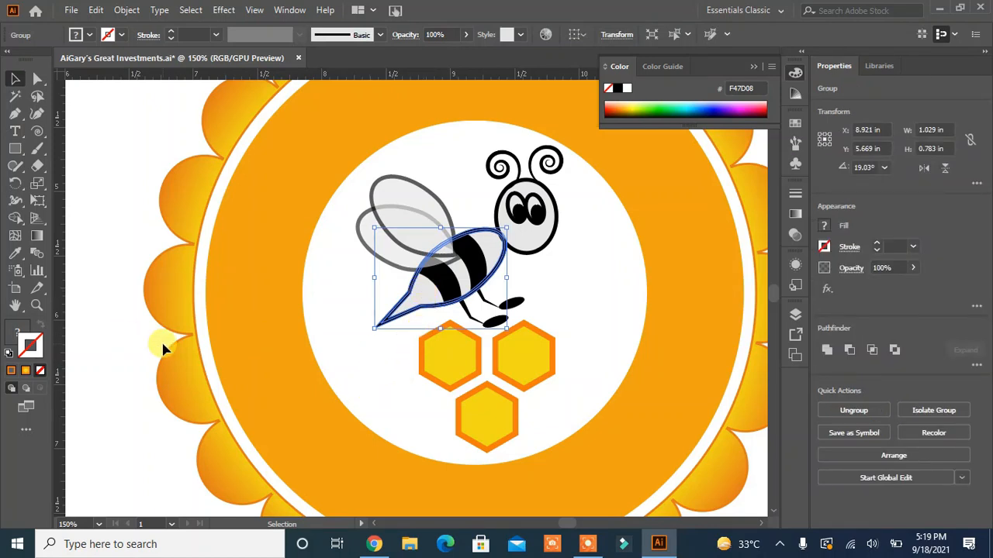
drag(89, 333, 515, 312)
drag(215, 310, 261, 233)
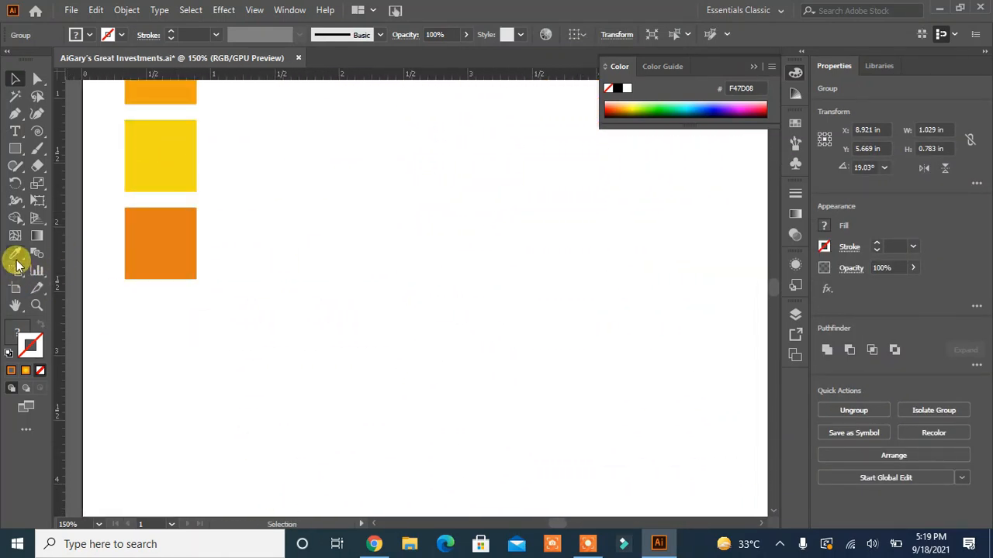
click(16, 253)
click(143, 157)
drag(467, 310, 109, 314)
drag(542, 465, 266, 150)
click(14, 79)
click(170, 271)
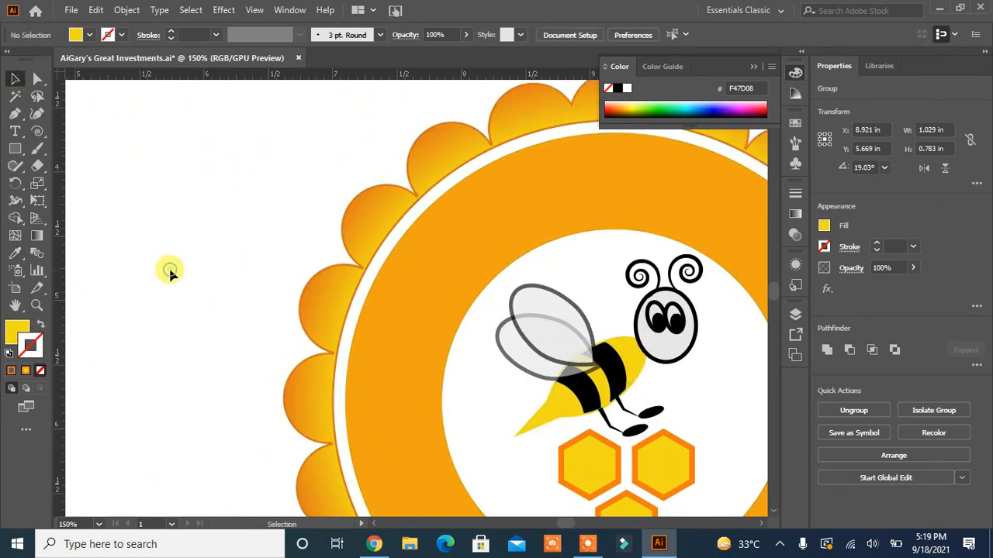
Ungroup the bee's yellow body from its outline and give the outline path a different fill color from the swatches.
click(525, 427)
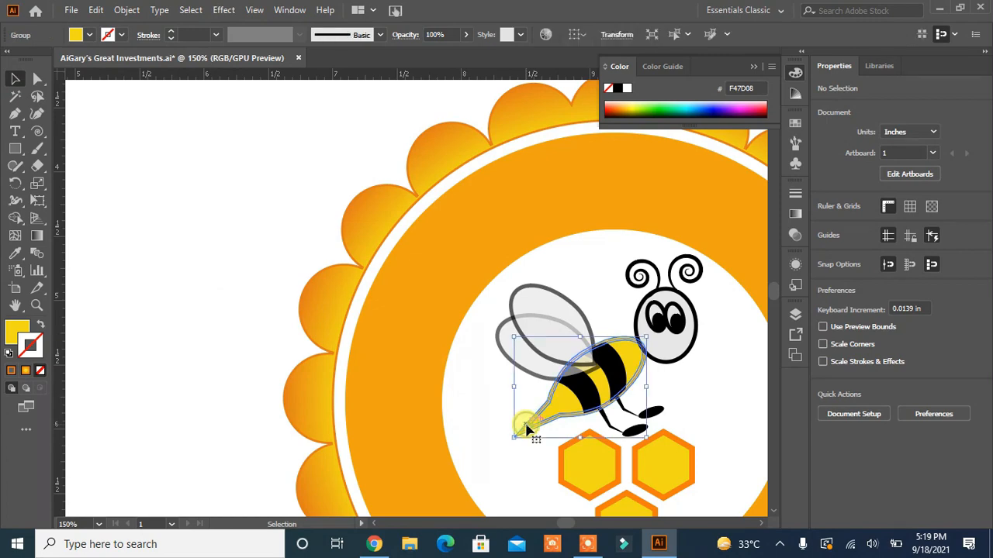
right_click(527, 426)
click(572, 293)
click(221, 332)
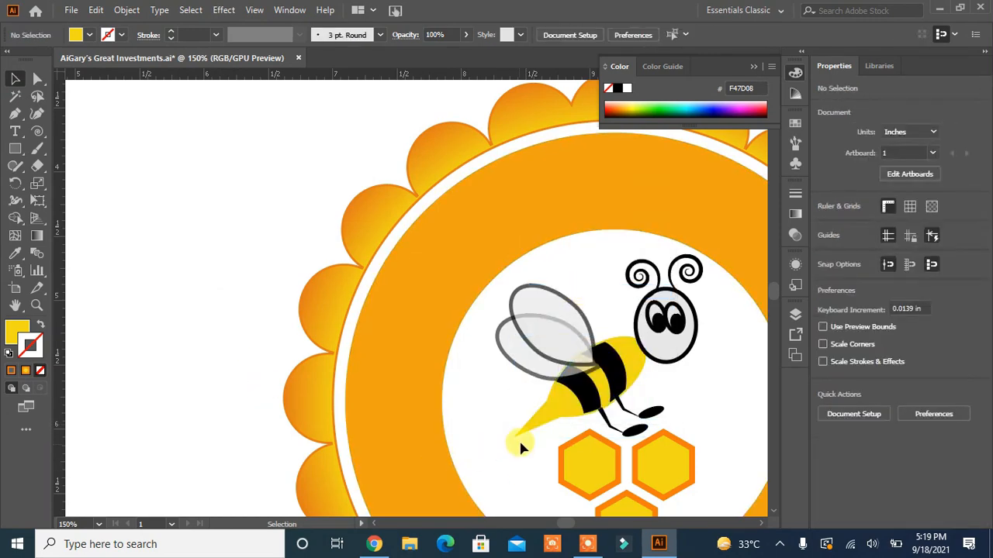
click(519, 443)
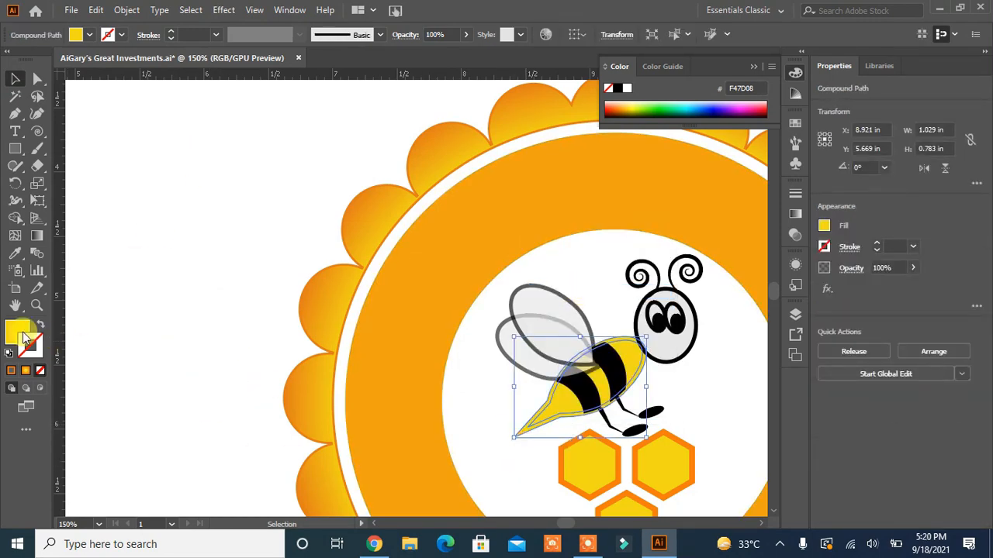
click(88, 37)
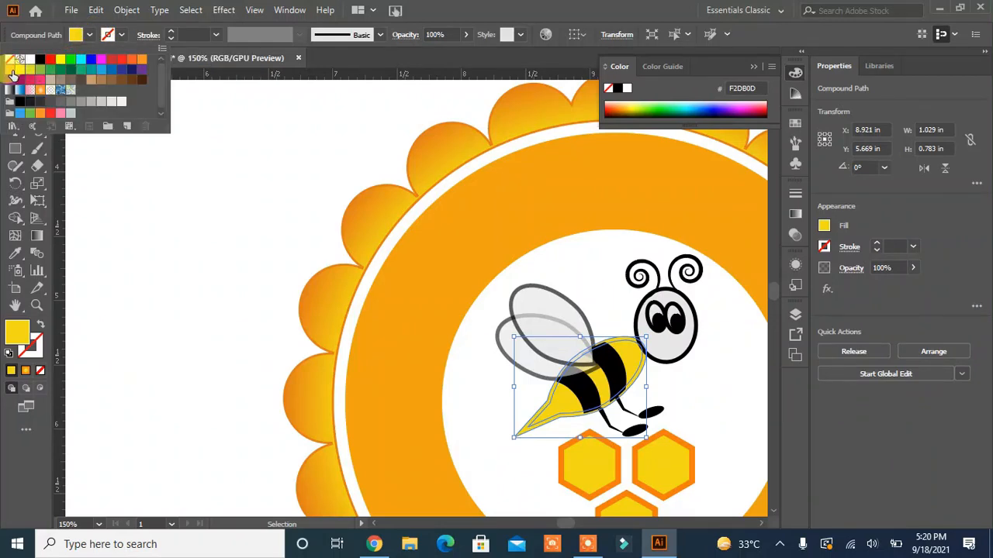
click(10, 71)
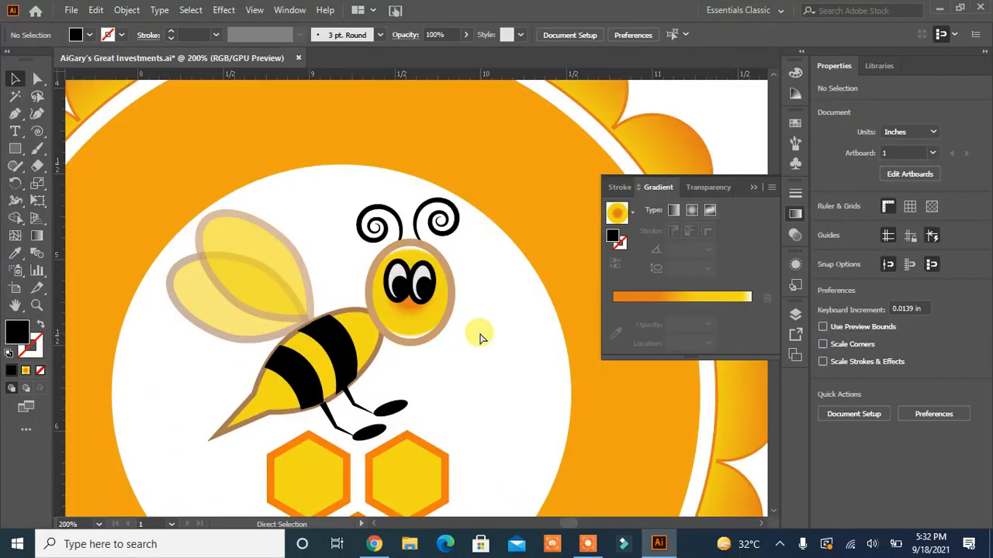
key(ctrl+0)
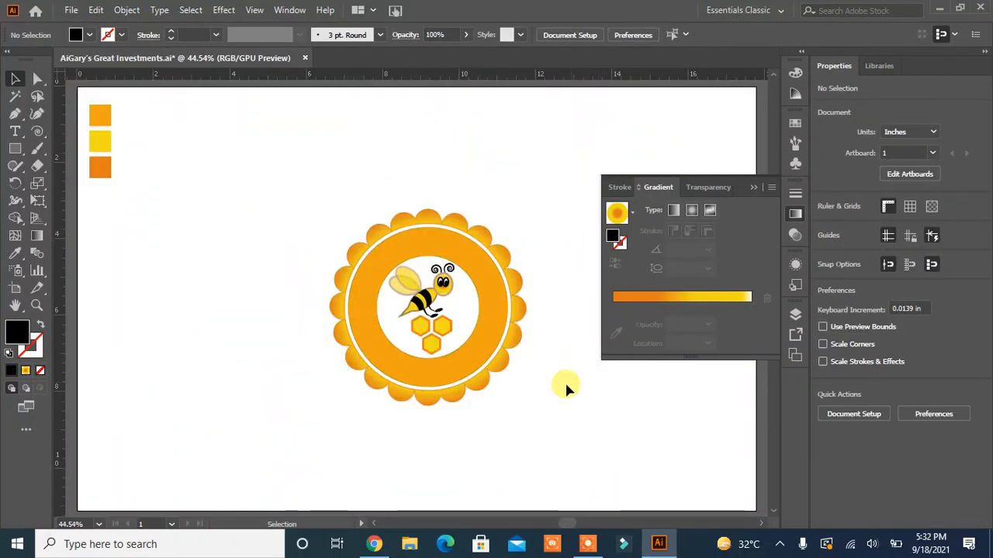
click(476, 355)
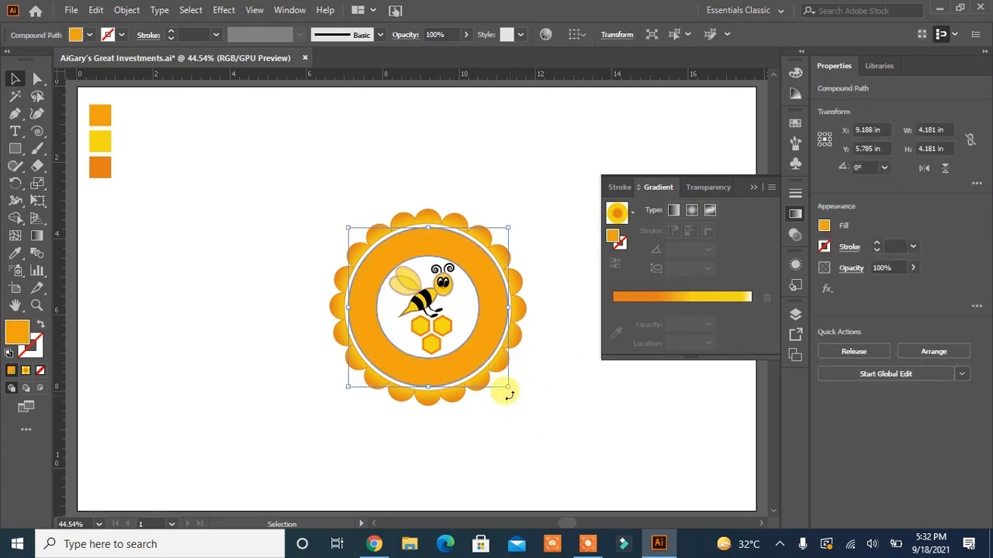
click(543, 432)
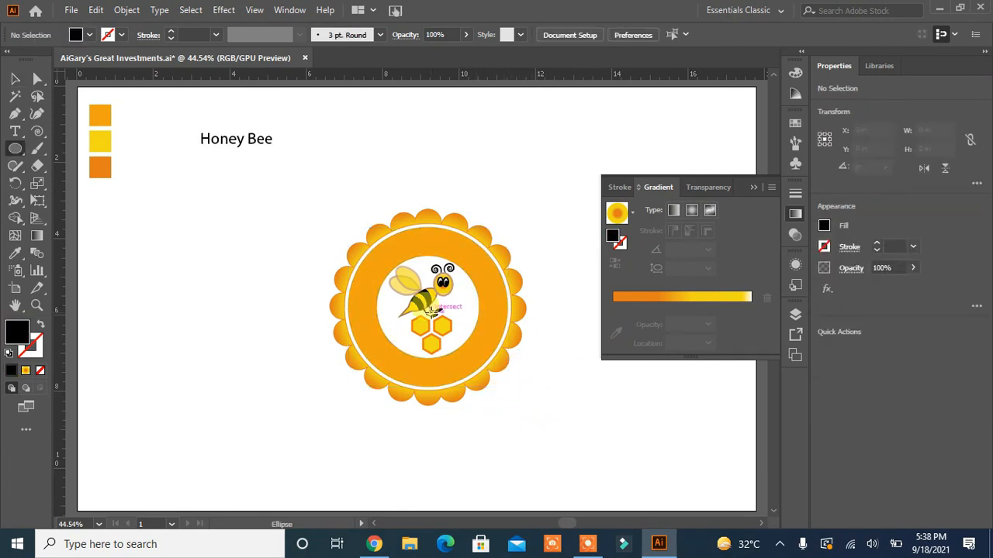
Draw an unfilled circle about 3.69 in across with a black outline over the badge and nudge it to the badge's center.
drag(432, 310, 454, 381)
click(40, 327)
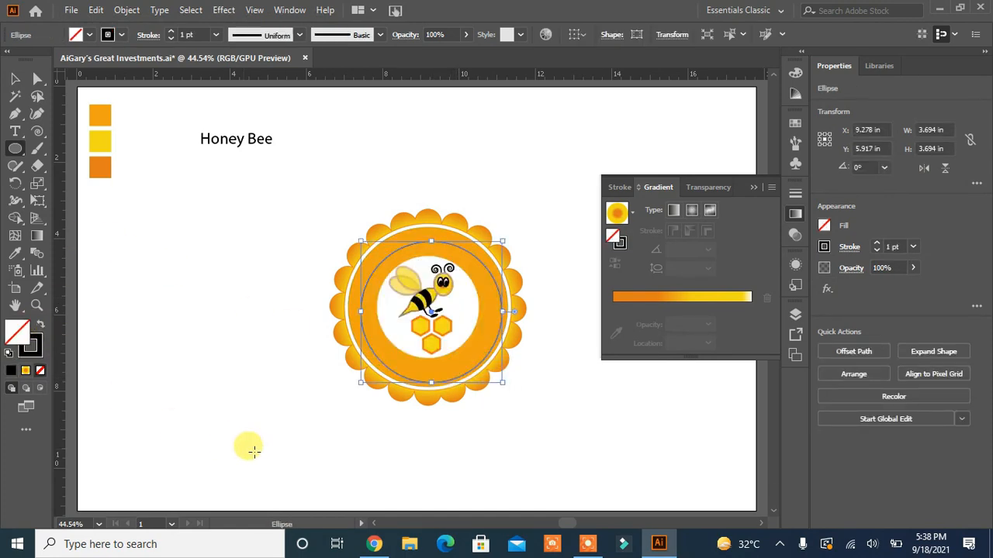
key(Left)
key(Left)
key(Left)
key(Left)
key(Left)
key(Left)
key(Left)
key(Up)
key(Up)
key(Up)
key(Up)
key(Up)
key(Up)
key(Up)
key(Up)
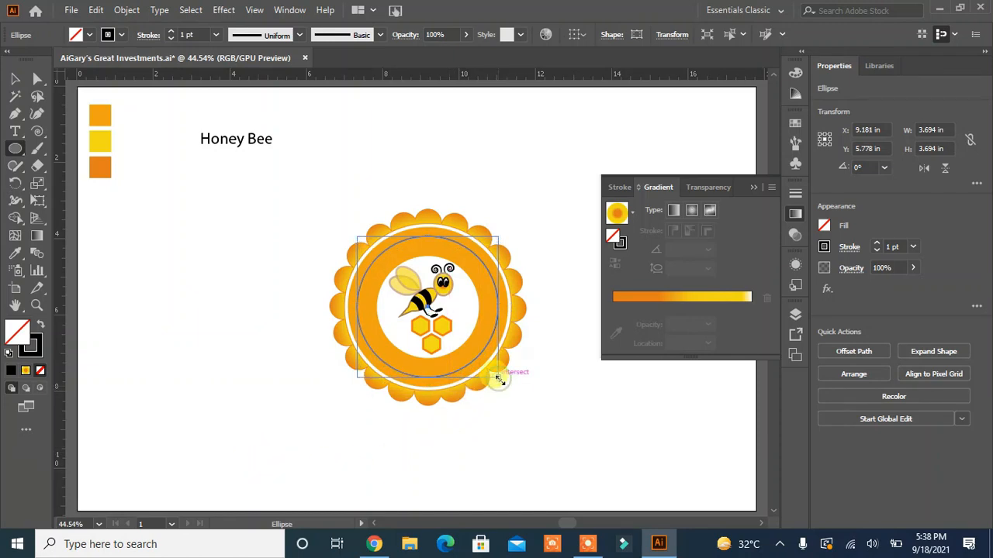
Shrink the black-outlined circle about its center to about 3.375 in so it runs inside the orange ring, and deselect it.
drag(498, 379, 496, 376)
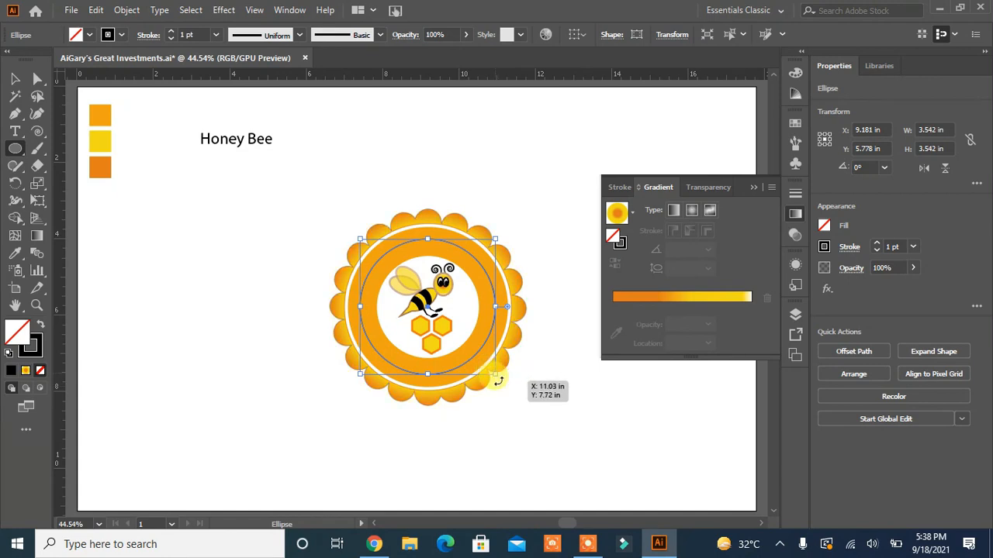
mouse_move(493, 373)
mouse_down()
mouse_move(497, 353)
mouse_move(500, 384)
mouse_move(471, 394)
mouse_up()
key(Delete)
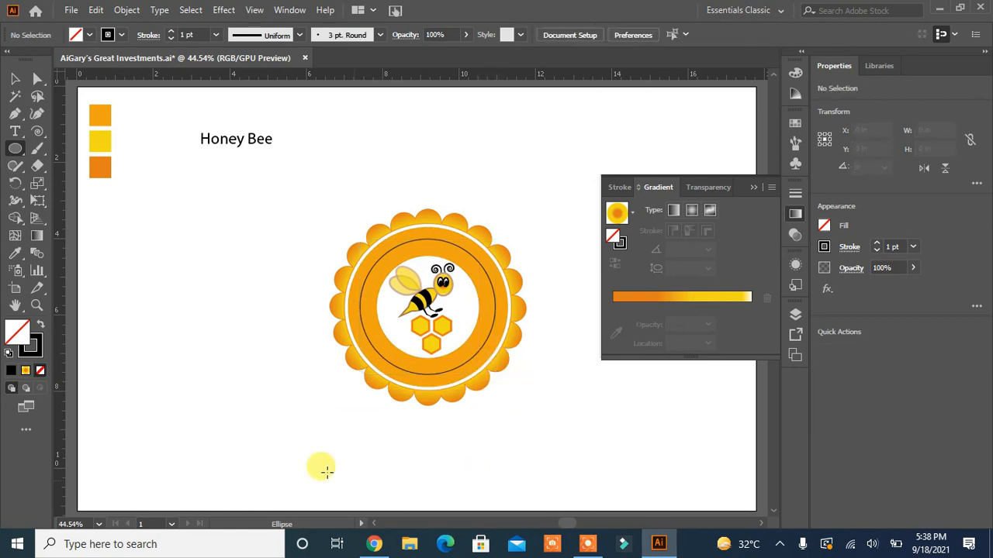
click(14, 81)
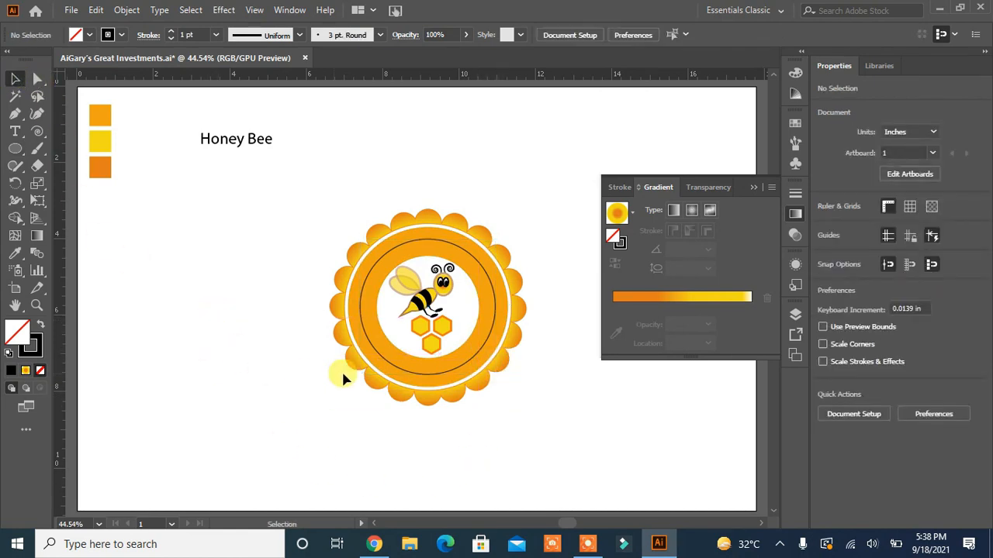
click(388, 370)
drag(497, 377, 495, 374)
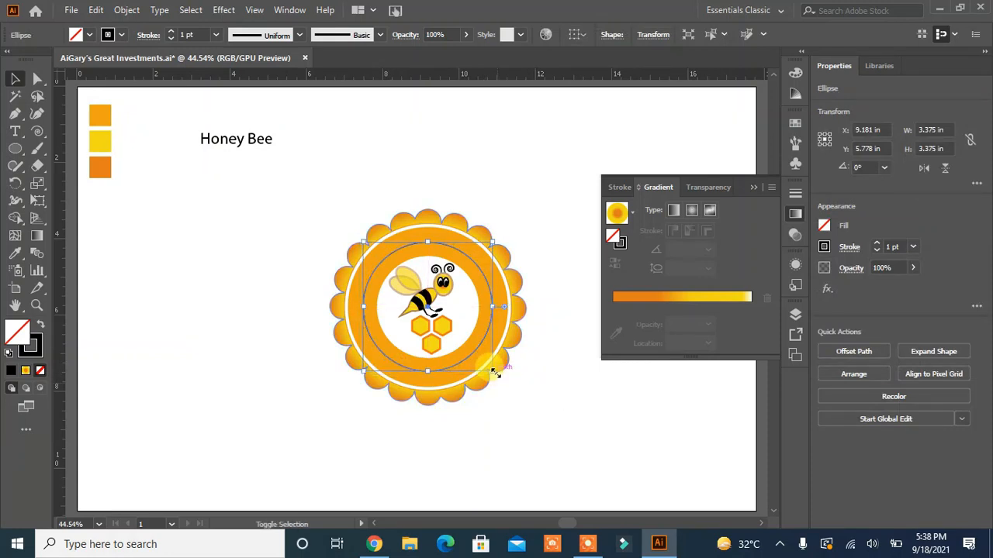
click(549, 391)
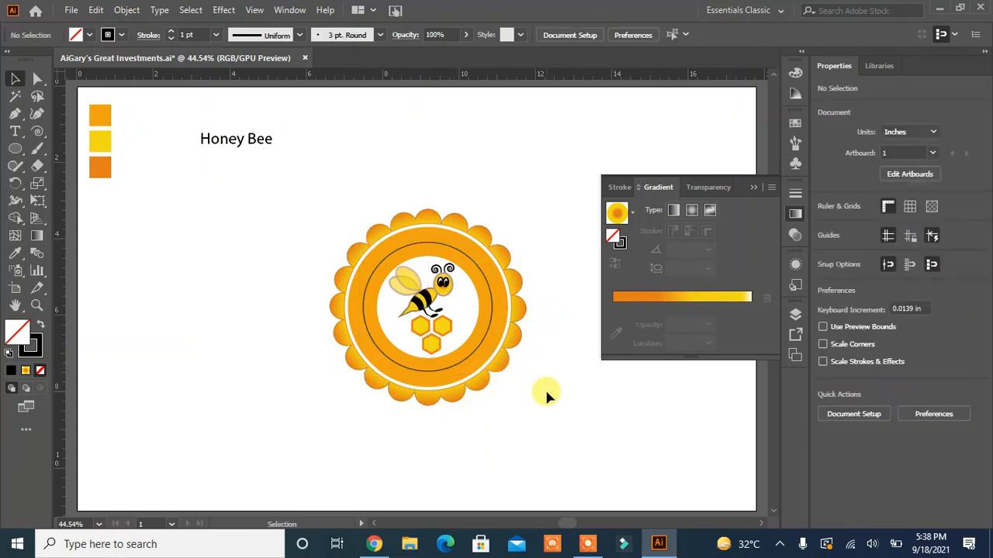
Cut the black-outlined circle at its left and right anchor points with the Scissors tool, giving an upper and a lower arc.
click(14, 132)
click(39, 167)
drag(41, 176, 78, 183)
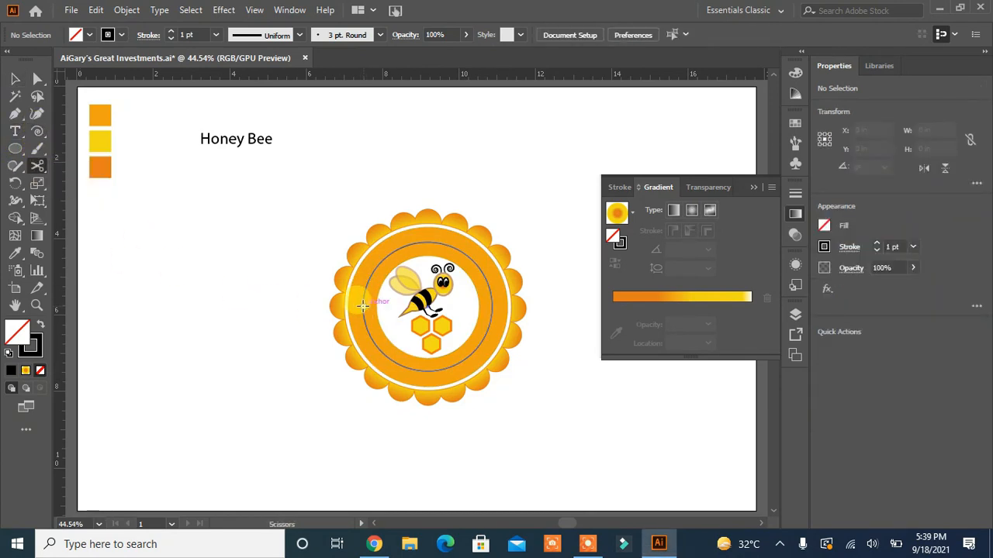
click(361, 306)
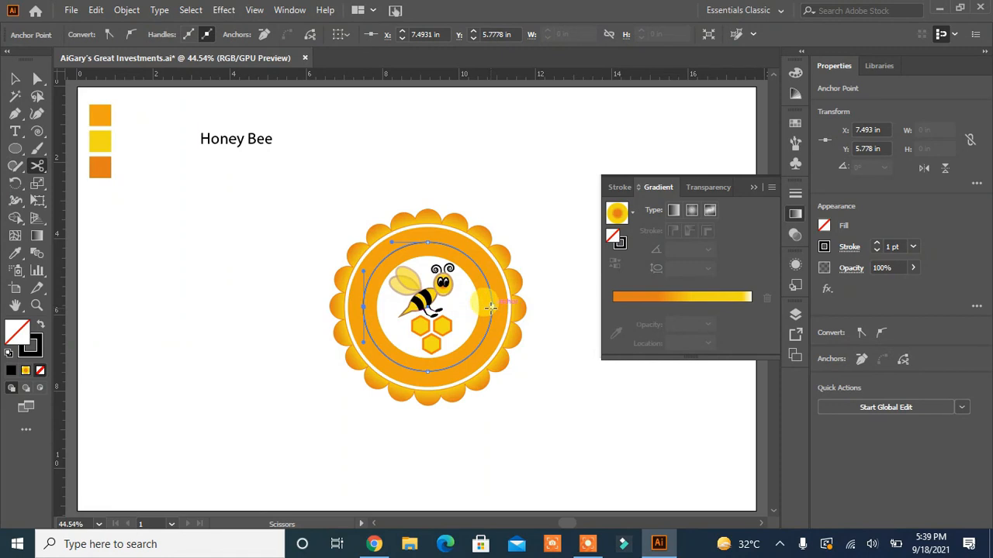
click(491, 307)
Add the text HONEY BEE as type on the upper arc's path and deselect it.
click(15, 79)
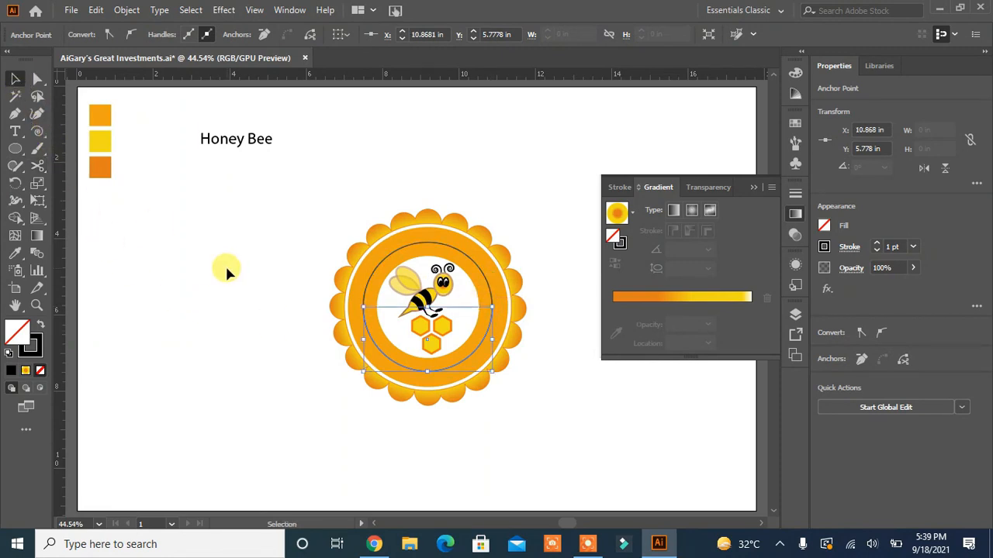
click(386, 287)
click(384, 281)
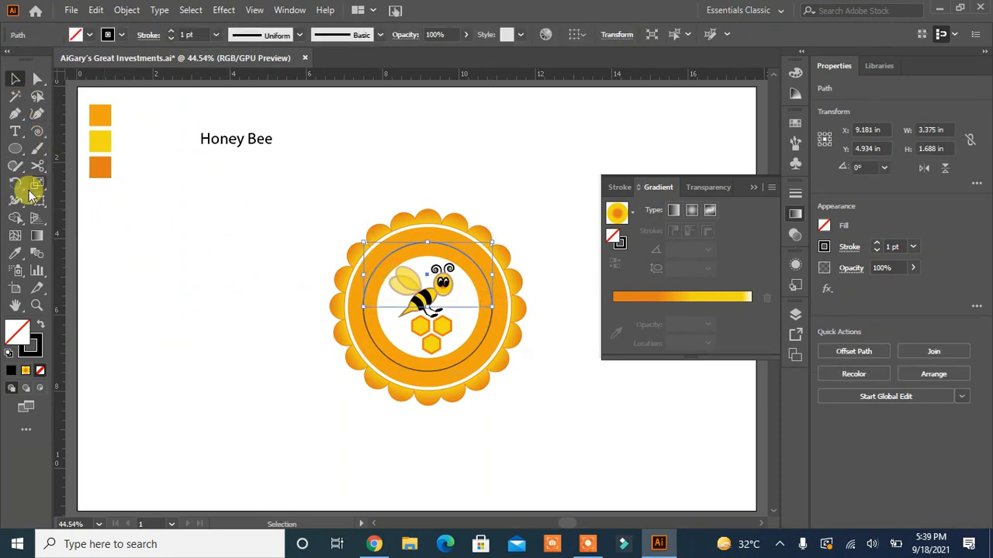
click(14, 131)
click(361, 284)
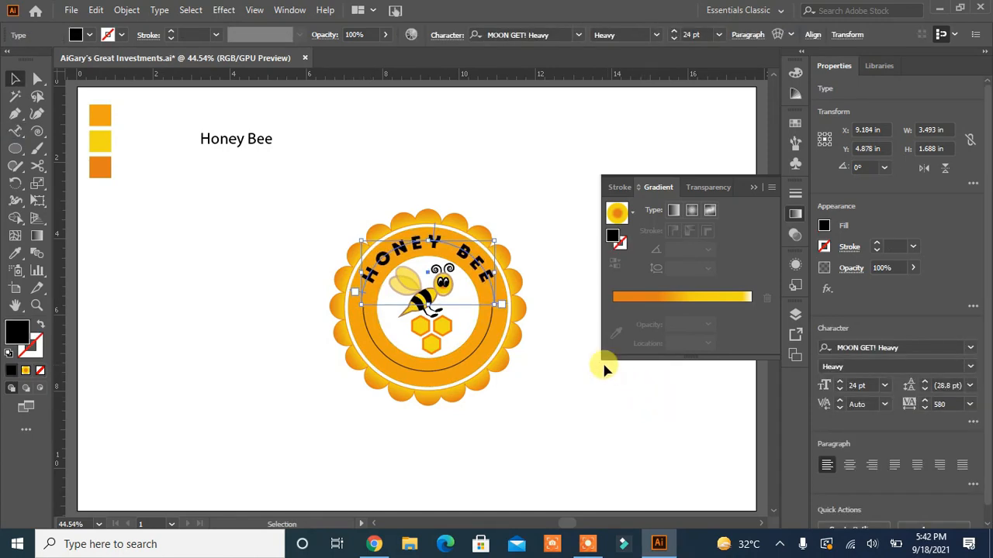
click(574, 359)
Complete the type on the lower arc's path as NaturalHoney.
click(436, 376)
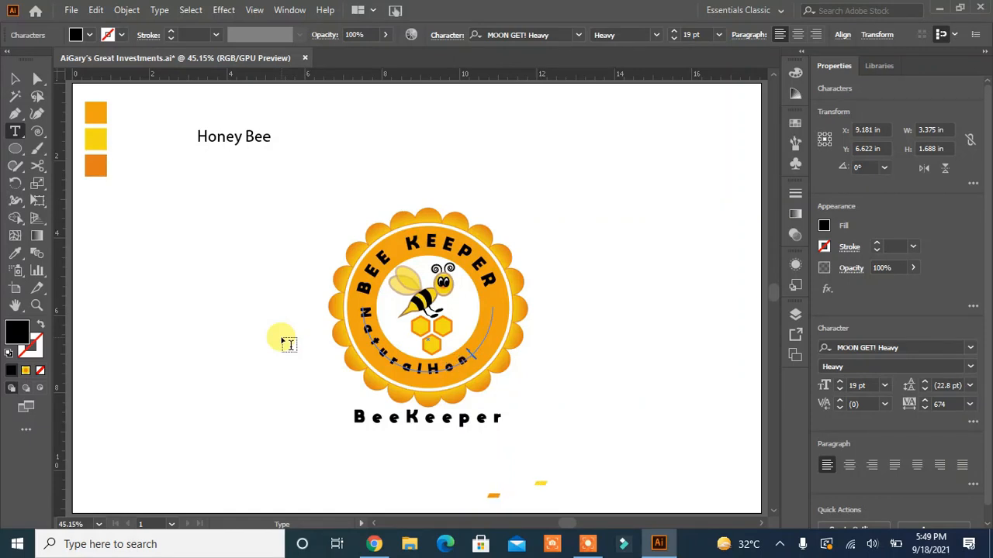
text(ey)
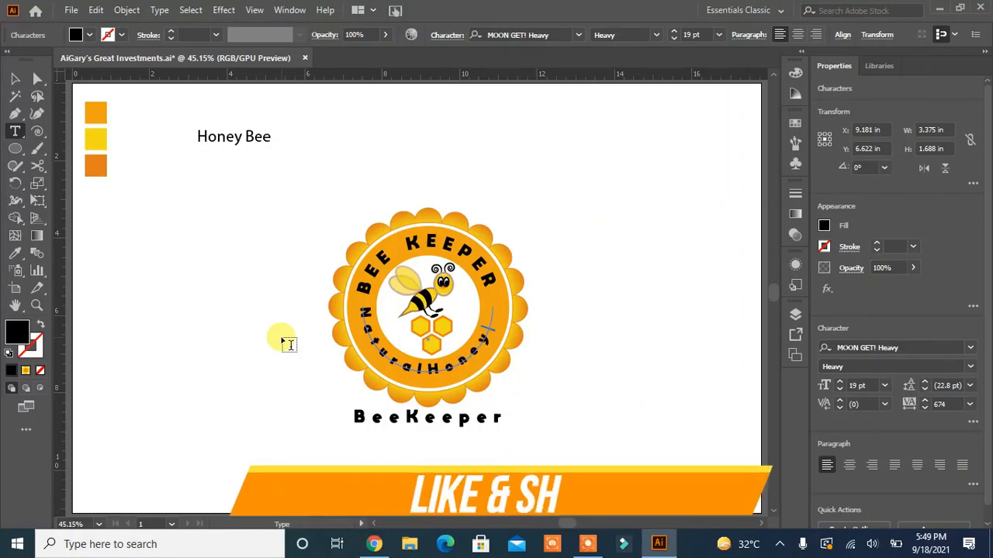
click(15, 78)
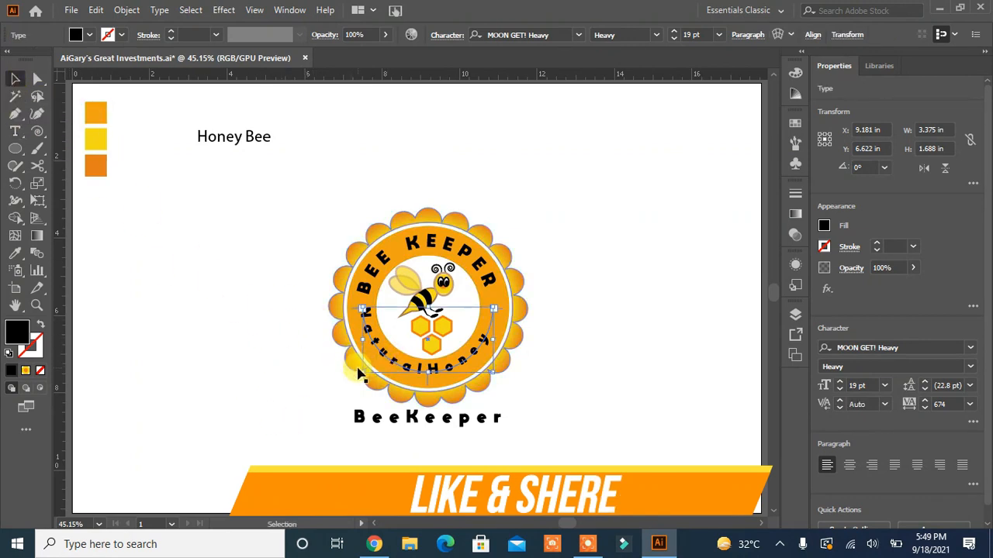
Slide the start of the NaturalHoney text a little way along the lower arc with the Direct Selection tool.
click(37, 78)
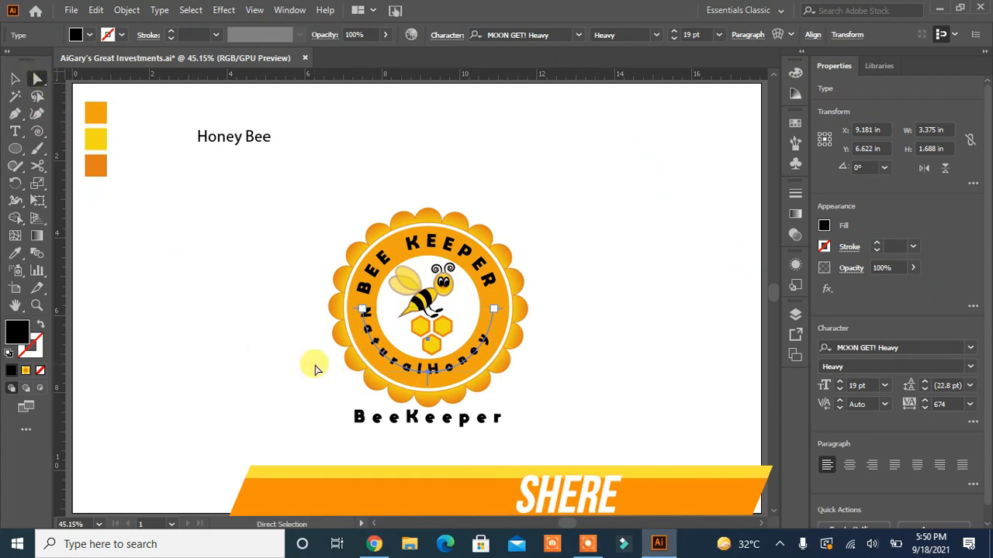
drag(355, 317, 358, 332)
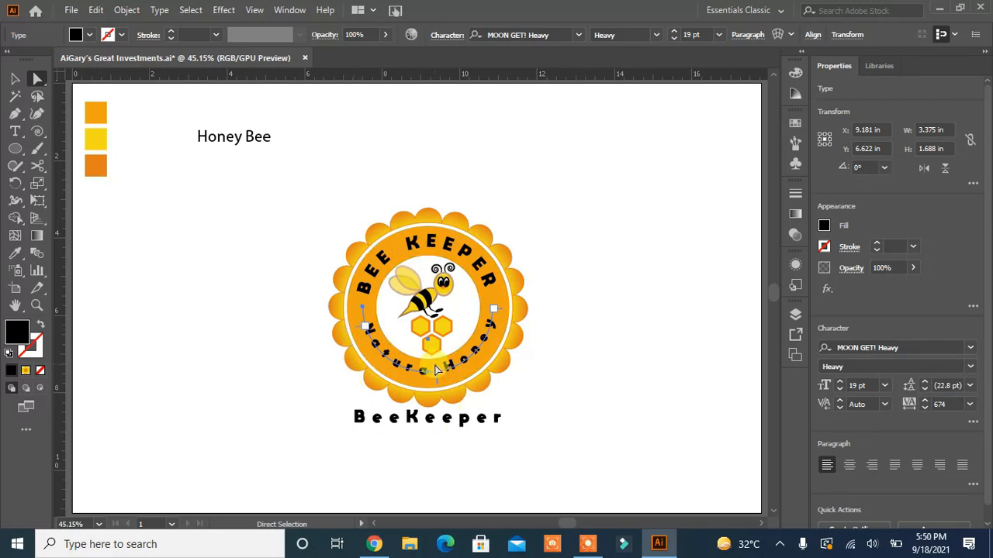
drag(358, 329, 356, 322)
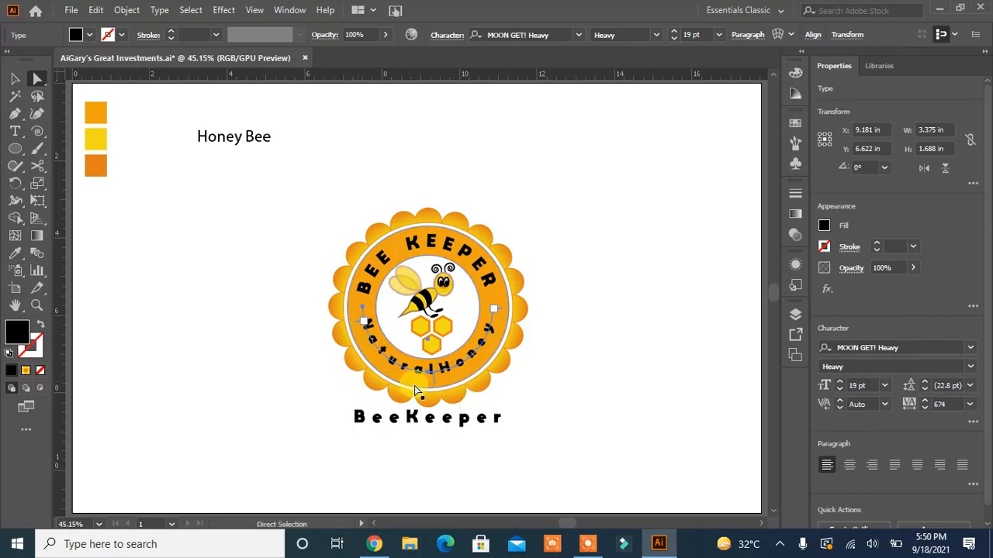
Insert a space between Natural and Honey, readjust the text's start on the lower arc, and deselect it.
click(15, 129)
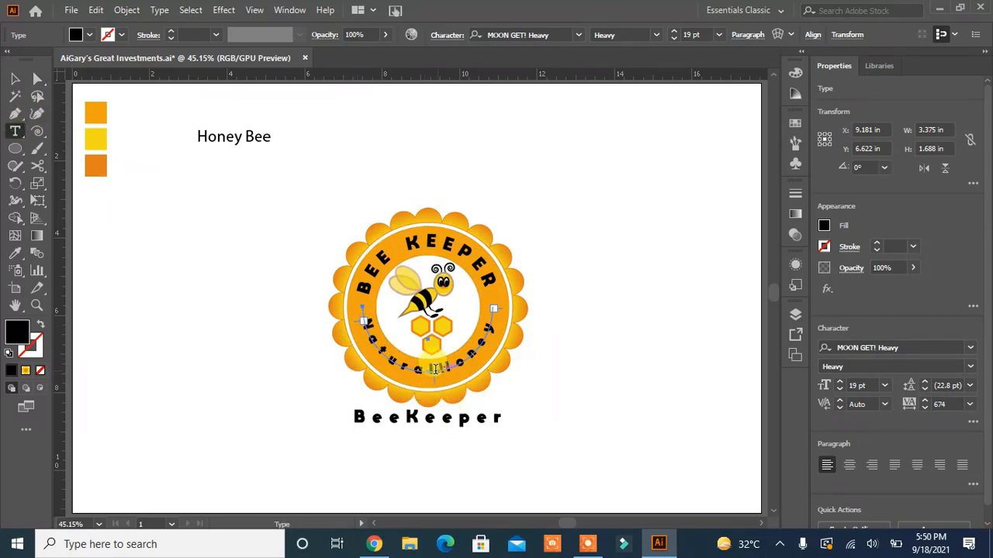
click(436, 369)
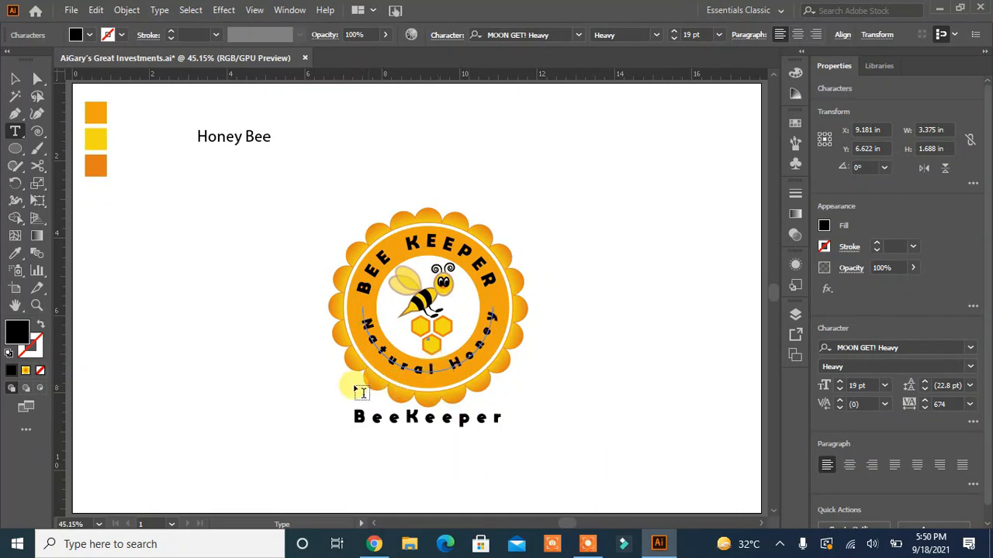
click(36, 81)
click(360, 332)
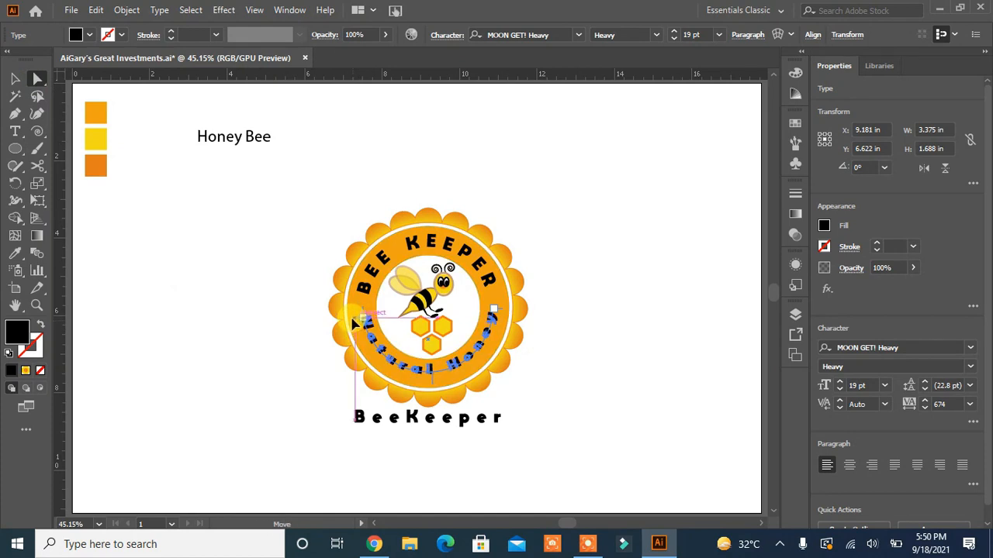
drag(353, 324, 351, 329)
click(268, 409)
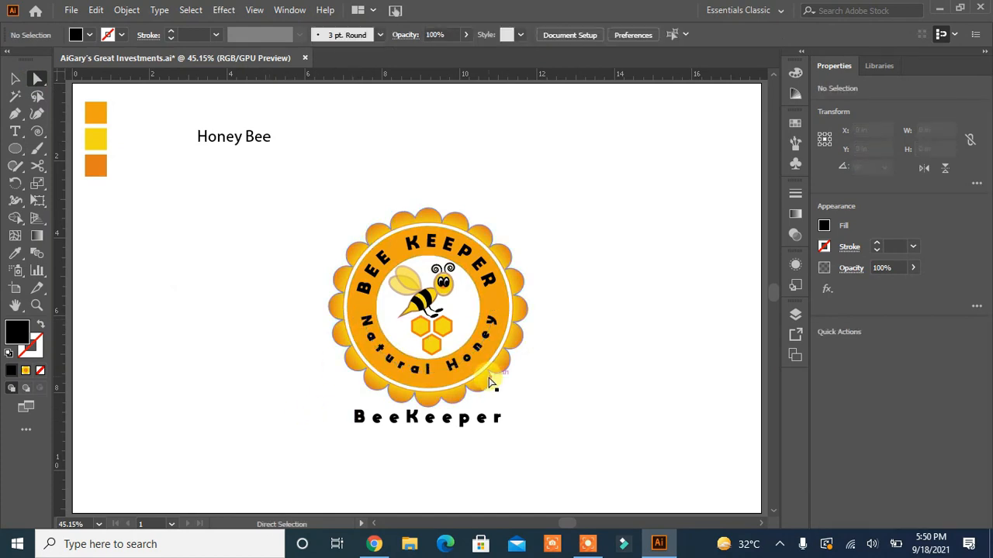
Nudge the Natural Honey arc text slightly downward within the orange ring and deselect it.
click(428, 377)
click(17, 78)
click(393, 392)
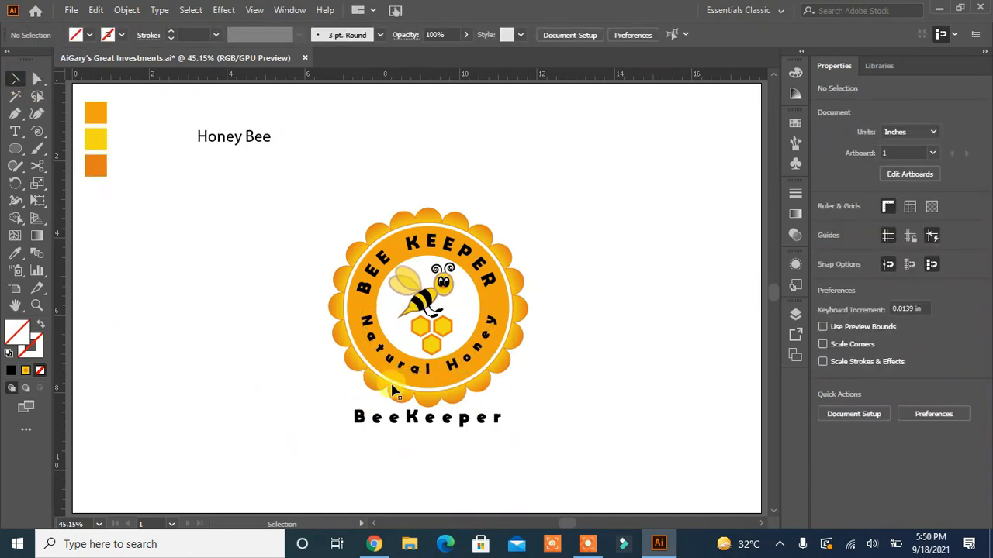
click(415, 378)
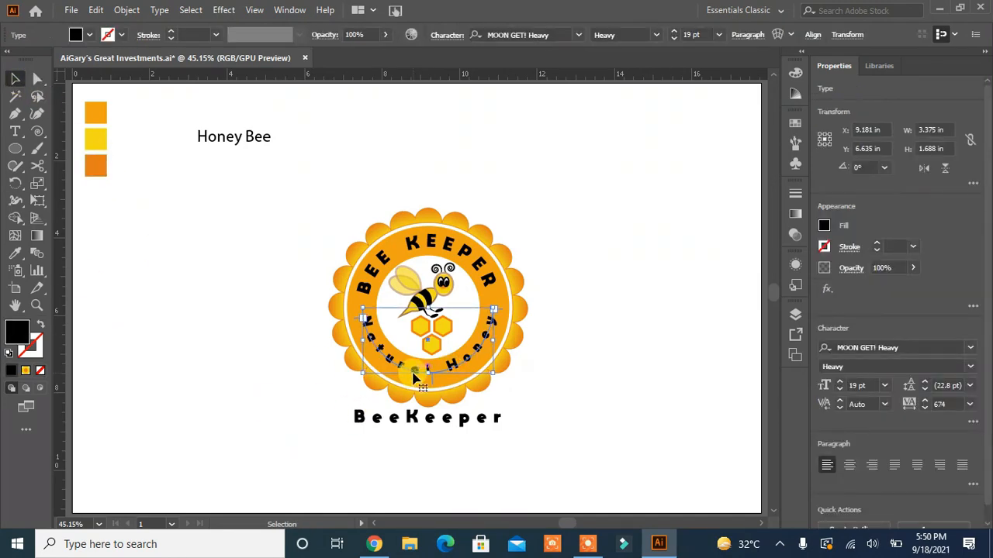
key(Down)
key(Down)
click(532, 419)
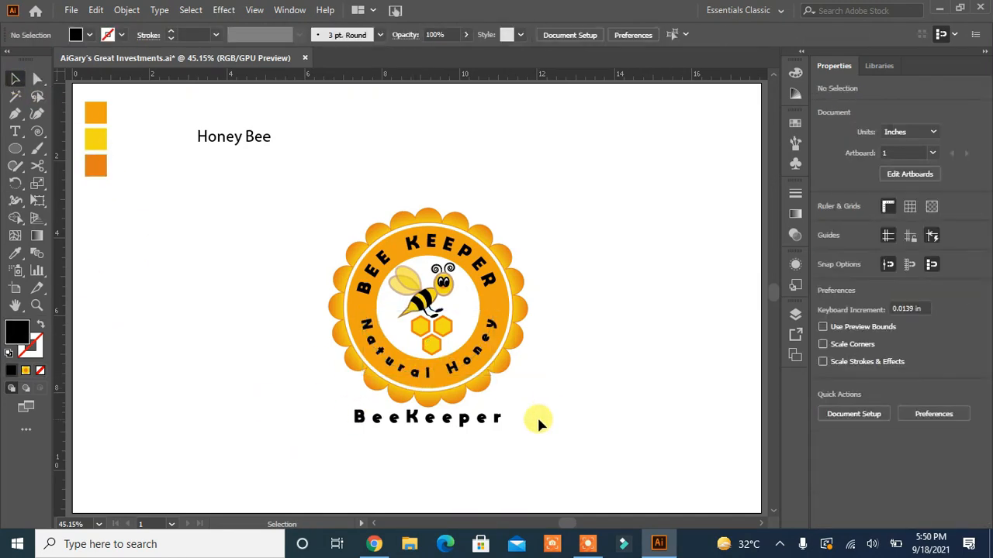
Convert the Natural Honey text to uppercase and reduce its font size so both words fit on the arc.
click(417, 374)
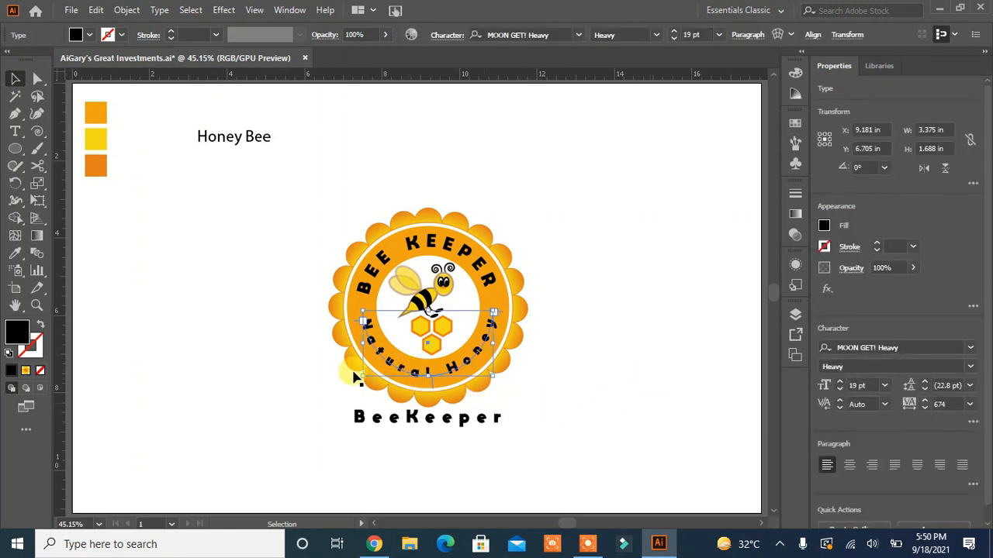
click(159, 10)
mouse_move(287, 235)
click(403, 228)
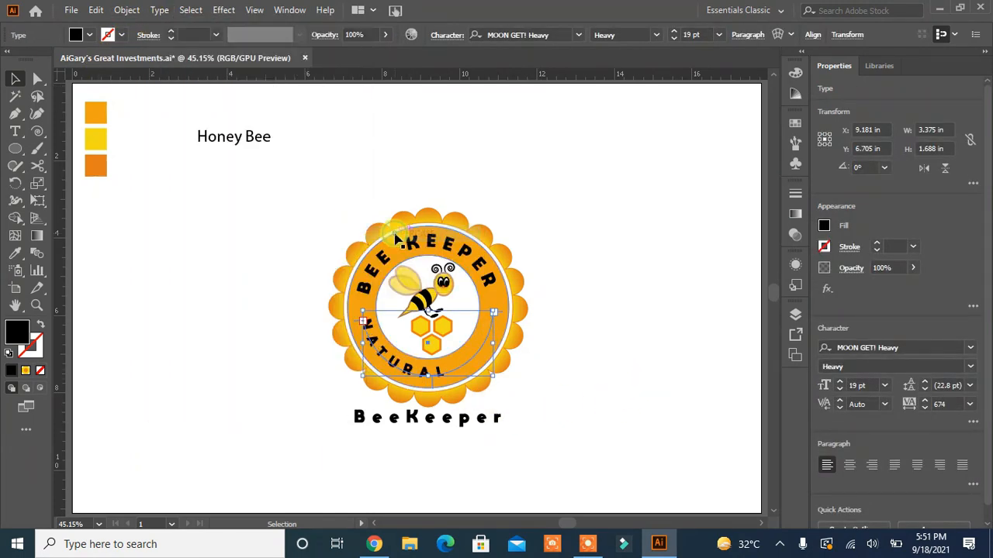
click(840, 390)
click(582, 432)
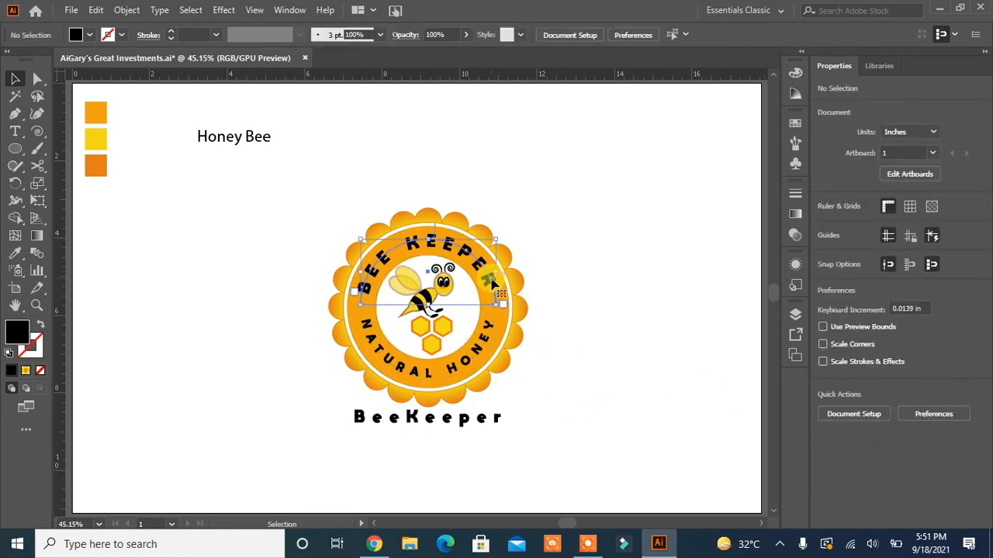
Slide the BEE KEEPER text along the upper arc with the Direct Selection tool to center it, and deselect it.
click(487, 279)
click(36, 79)
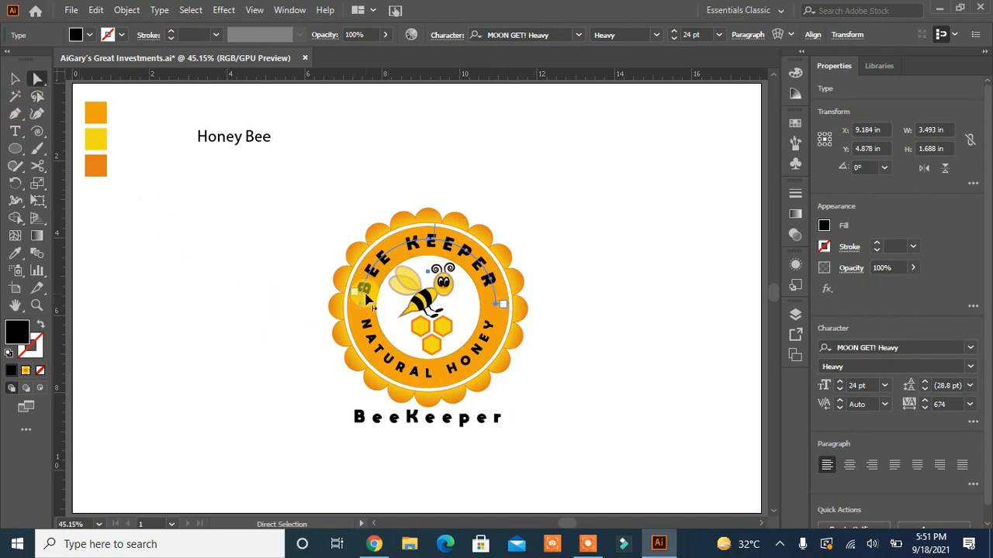
drag(367, 298, 368, 292)
click(613, 369)
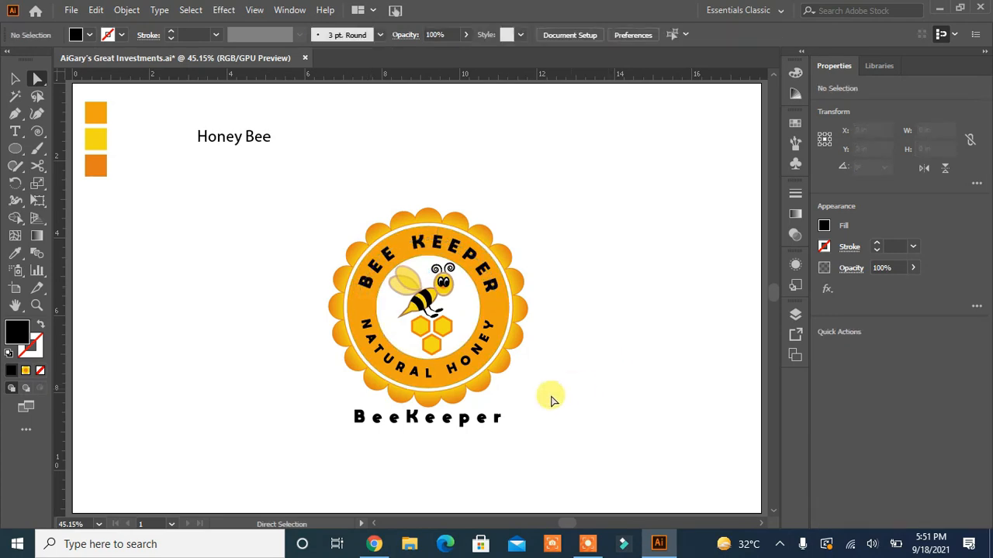
Expand the NATURAL HONEY text into shapes with Object and Fill enabled, and deselect it.
click(457, 373)
right_click(458, 371)
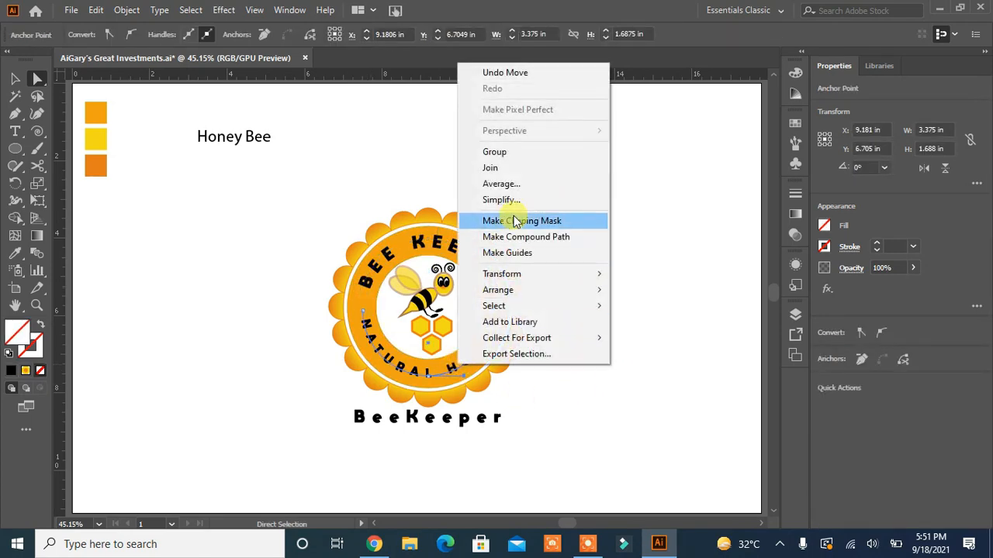
click(127, 10)
click(180, 177)
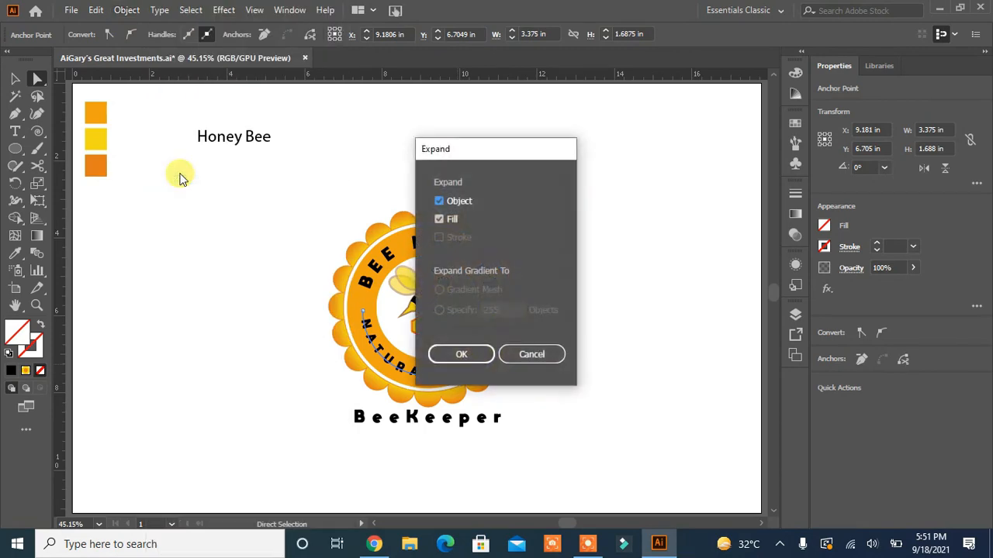
click(458, 353)
click(557, 386)
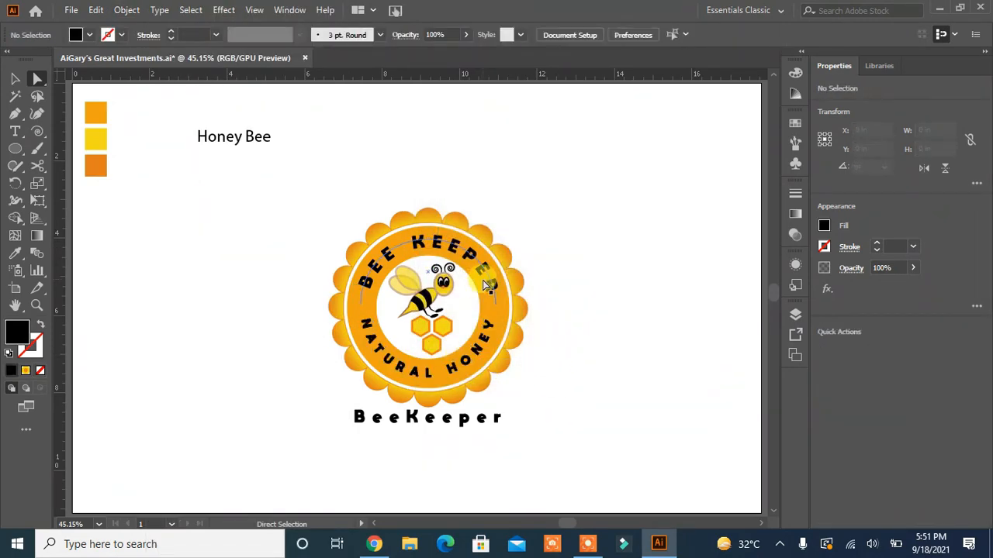
Expand the BEE KEEPER arc text into shapes.
click(497, 294)
click(127, 10)
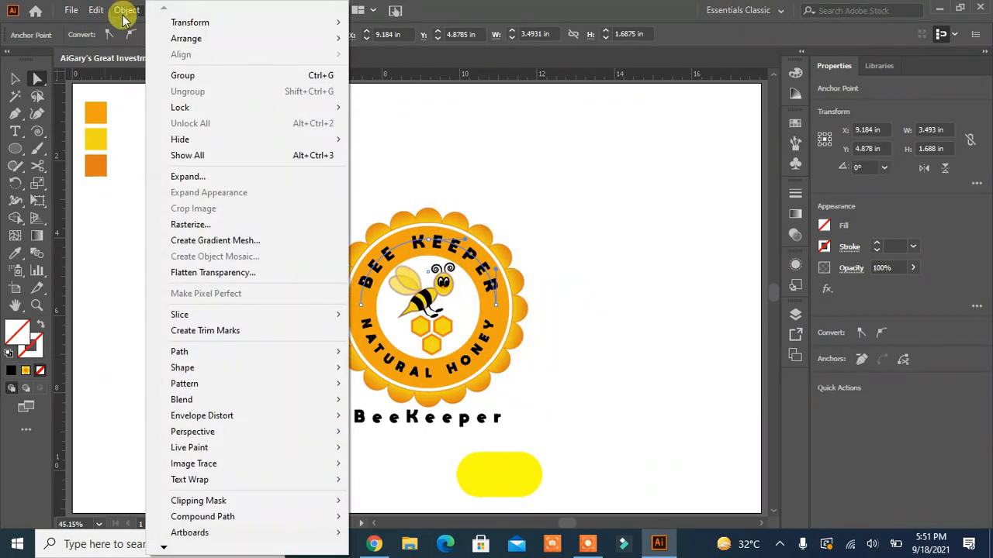
click(183, 177)
click(459, 352)
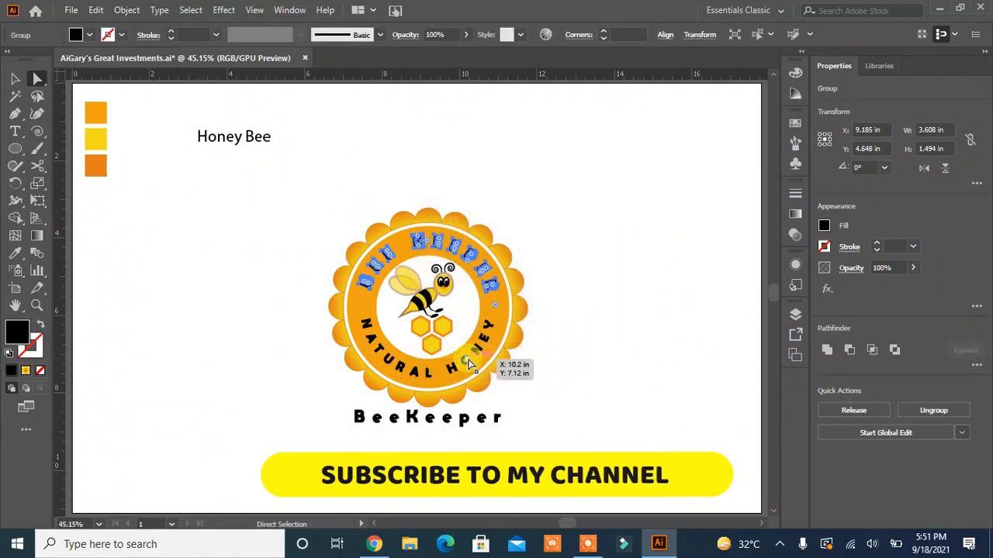
Deselect the lettering and draw a closed dripping-honey shape about 2.41 in wide and 1.08 in tall over the lower inner ring with the Pen tool.
click(625, 354)
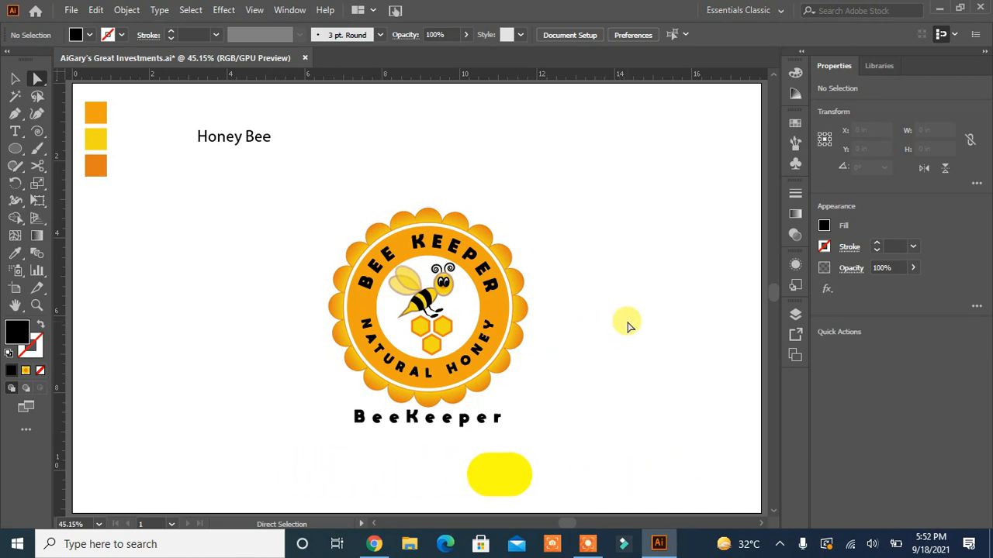
click(400, 326)
click(594, 348)
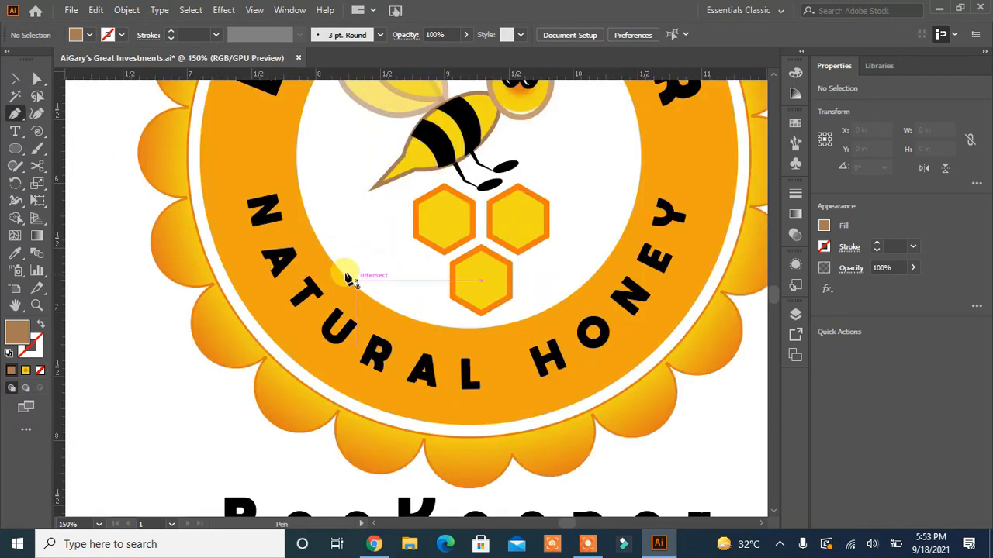
click(328, 248)
drag(334, 285, 400, 309)
click(381, 338)
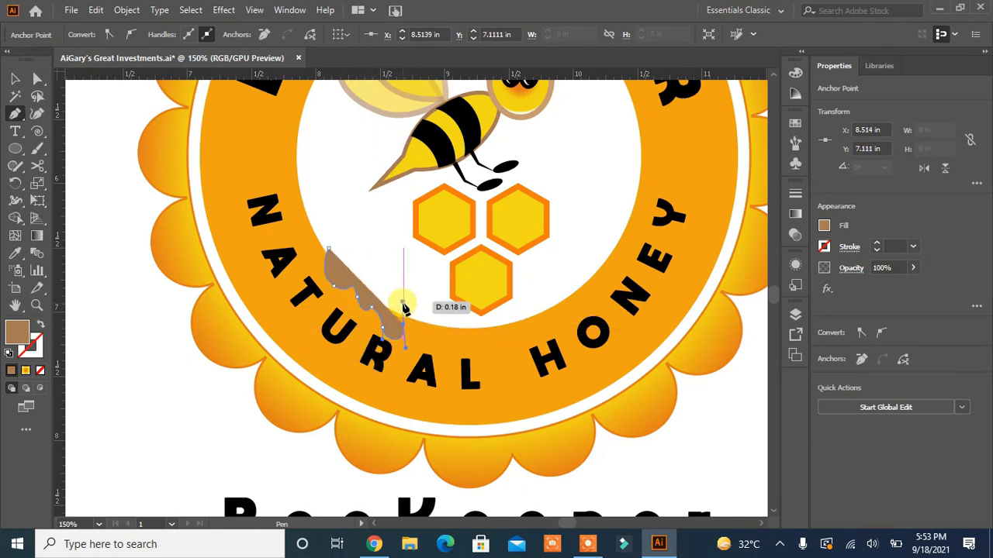
drag(417, 341, 453, 383)
drag(449, 336, 498, 377)
drag(504, 360, 592, 317)
drag(596, 300, 624, 250)
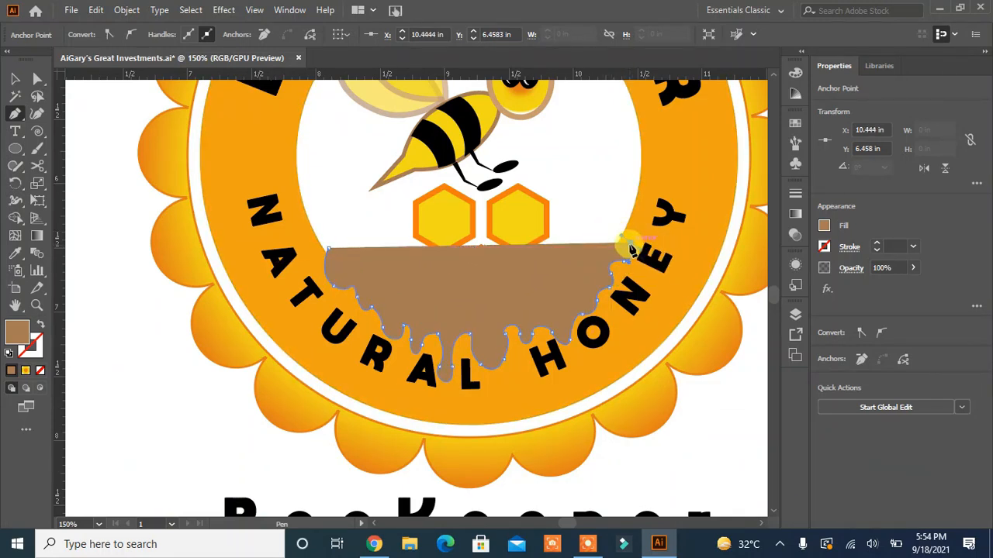
click(331, 252)
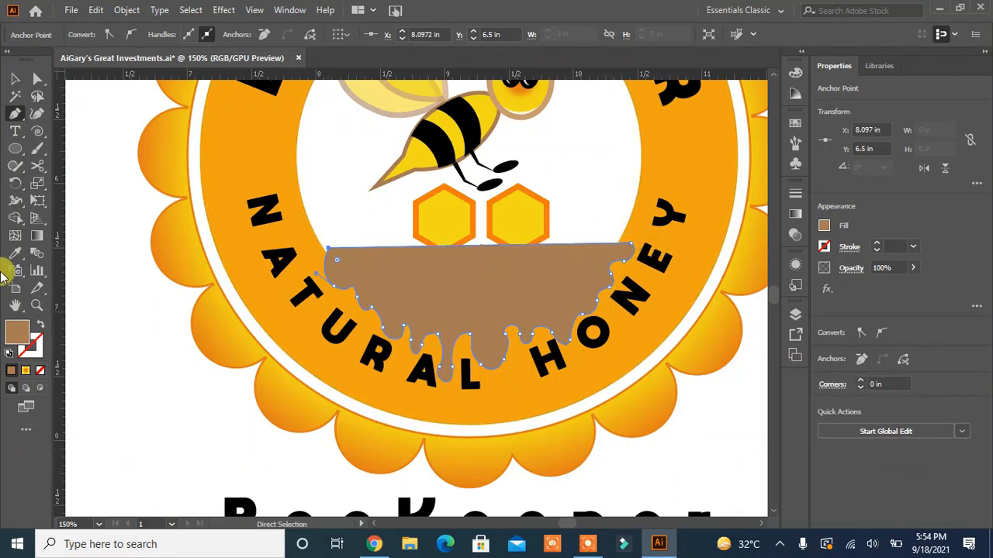
Duplicate the brown drip shape slightly above the original and narrow the copy to about 2.33 in.
click(15, 78)
drag(489, 314, 492, 301)
drag(634, 303, 629, 305)
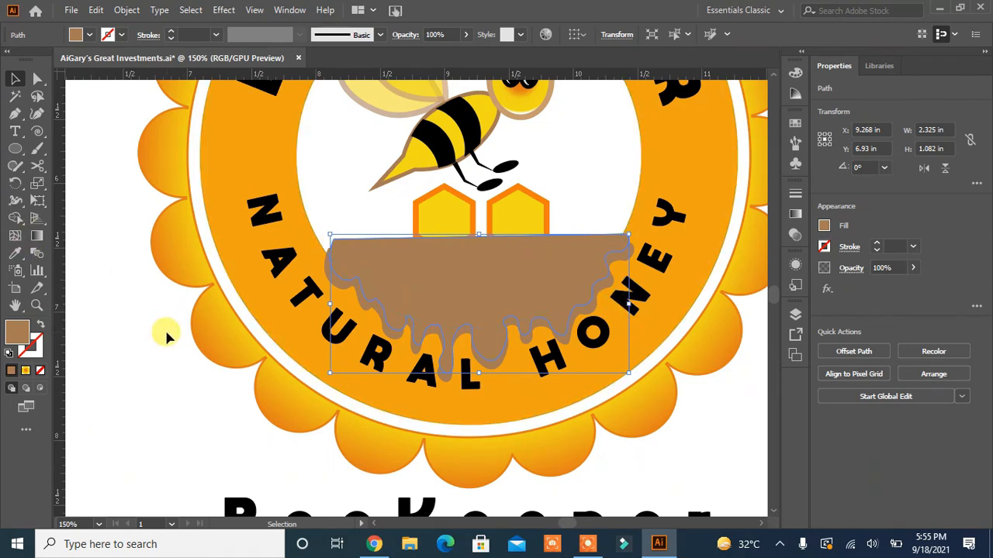
Fill the upper drip copy with the yellow from the colour swatches on the artboard.
scroll(264, 415, up, 1)
key(ctrl+0)
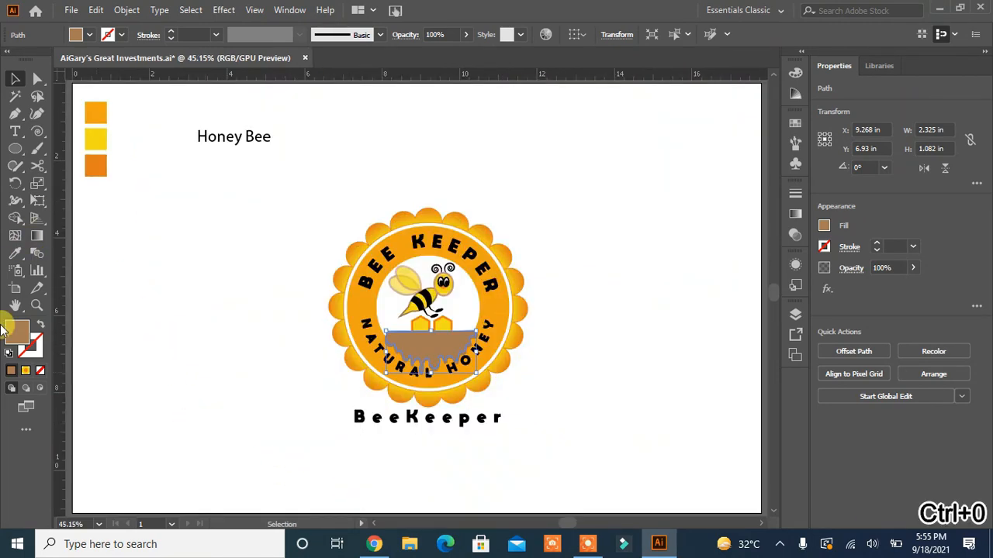
click(15, 253)
click(90, 150)
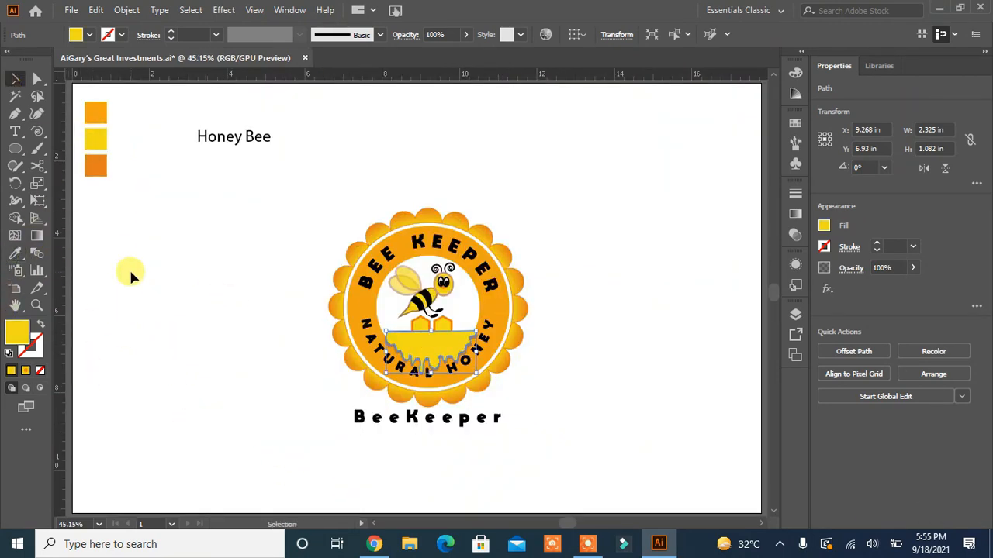
Fill the original drip dark orange, remove the drip areas inside the white center with Shape Builder, and deselect.
click(15, 218)
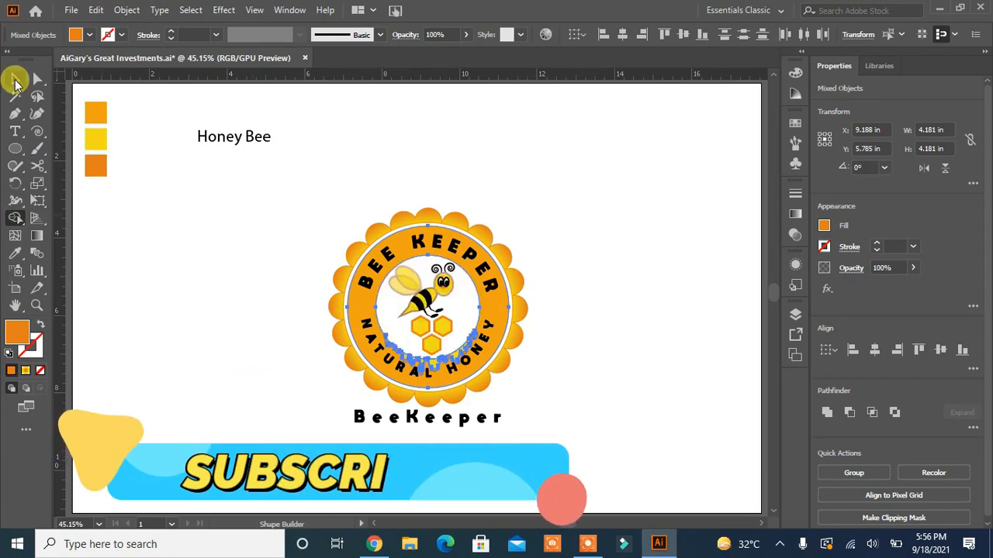
click(15, 79)
click(179, 328)
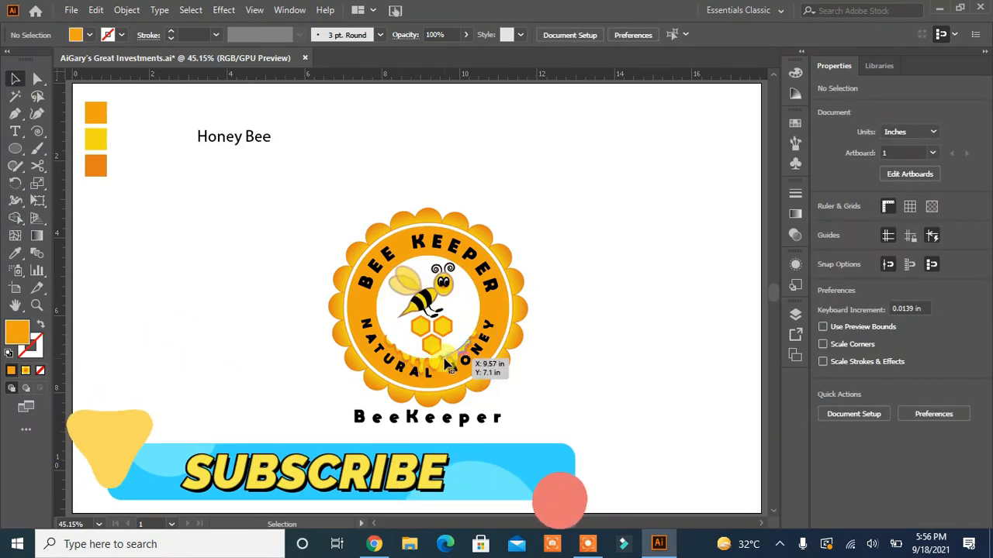
Nudge the dark orange drip layer slightly down beneath the yellow one and deselect it.
key(ctrl+1)
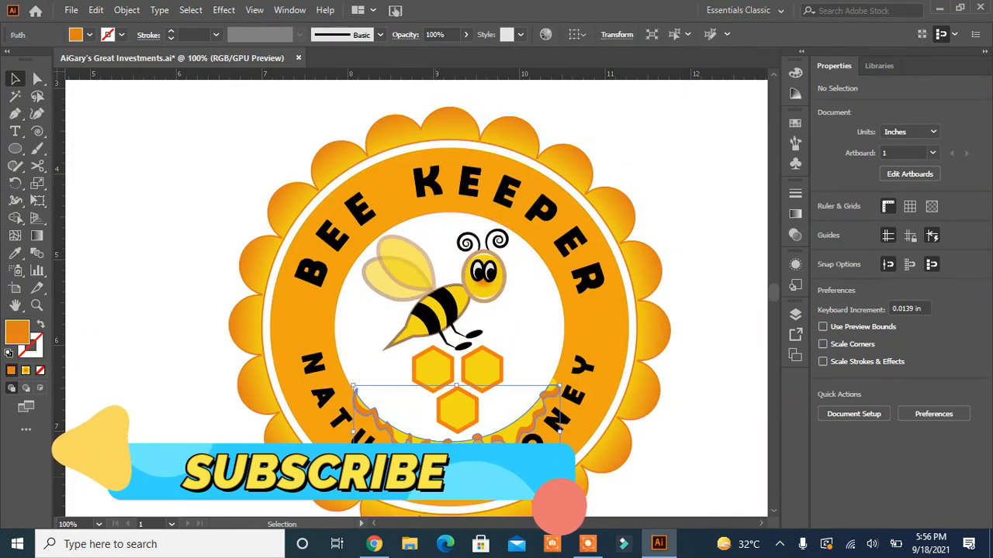
click(381, 433)
key(Down)
key(Down)
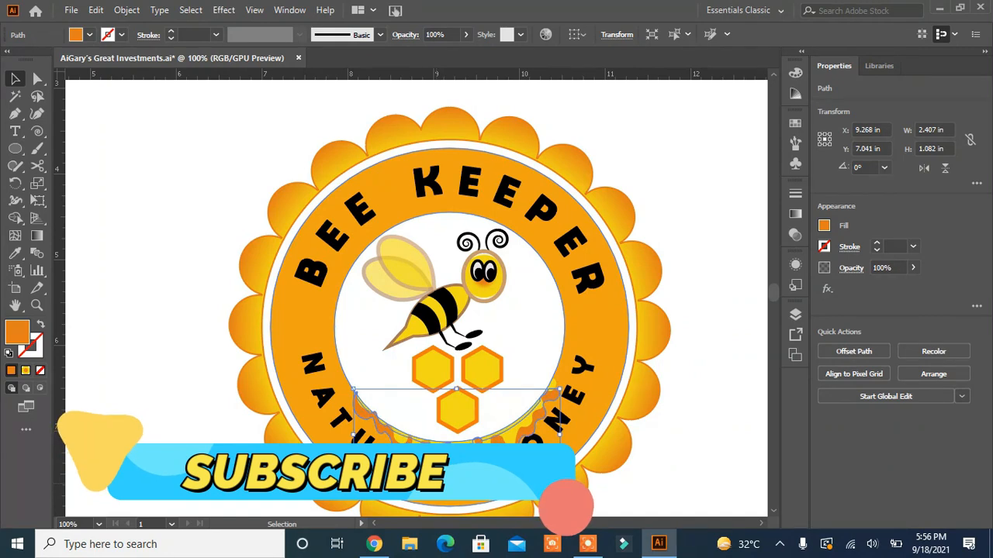
click(690, 465)
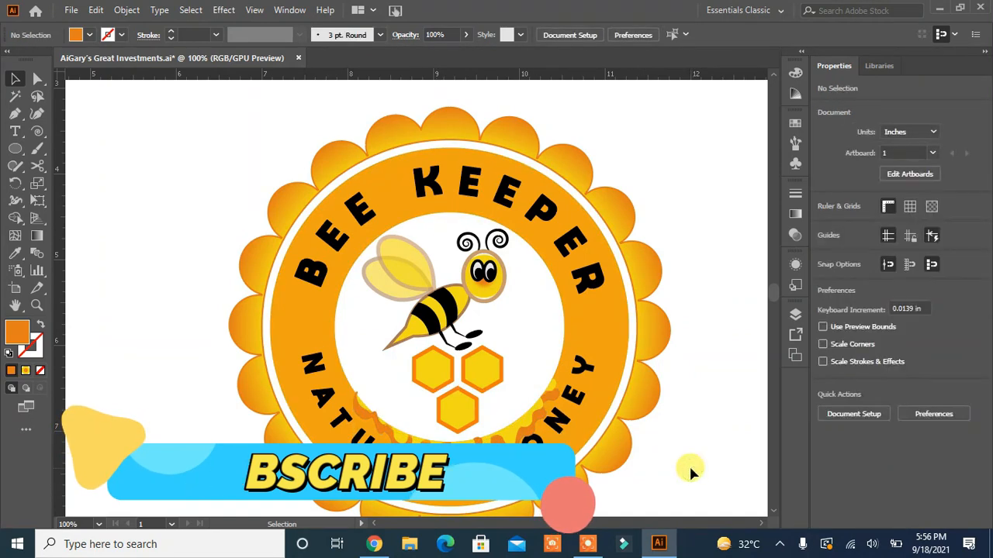
Widen the dark orange drip layer on both sides to about 2.51 in and deselect it.
click(362, 417)
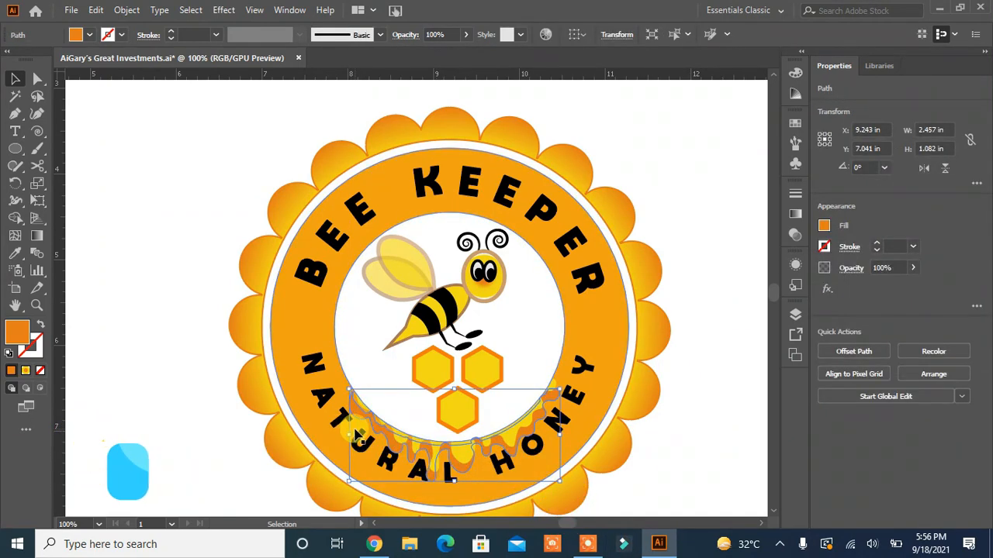
mouse_move(559, 436)
mouse_down()
mouse_move(580, 435)
mouse_move(567, 426)
mouse_move(566, 439)
mouse_up()
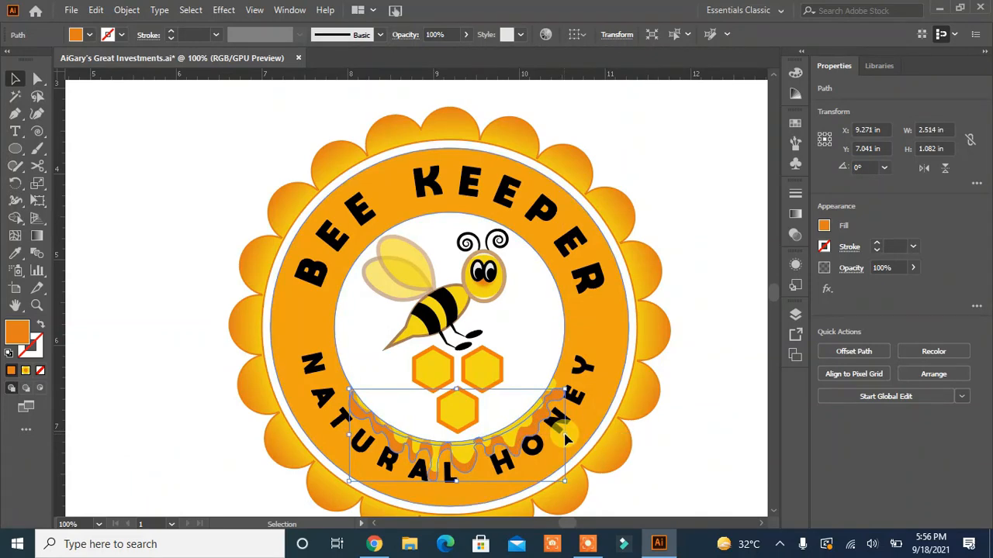
click(680, 478)
Select the separate yellow drip pieces along the lower inner edge of the ring together.
click(461, 452)
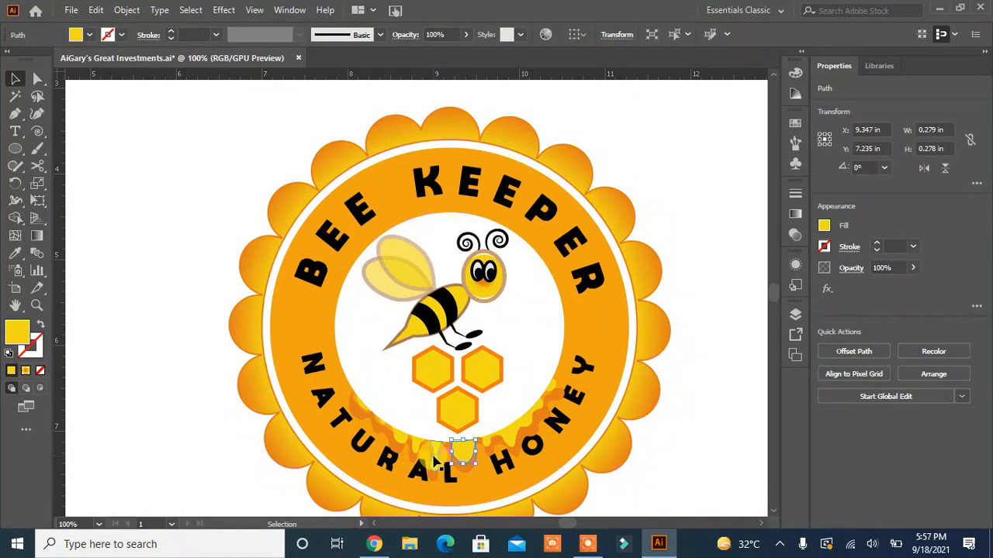
shift+click(436, 463)
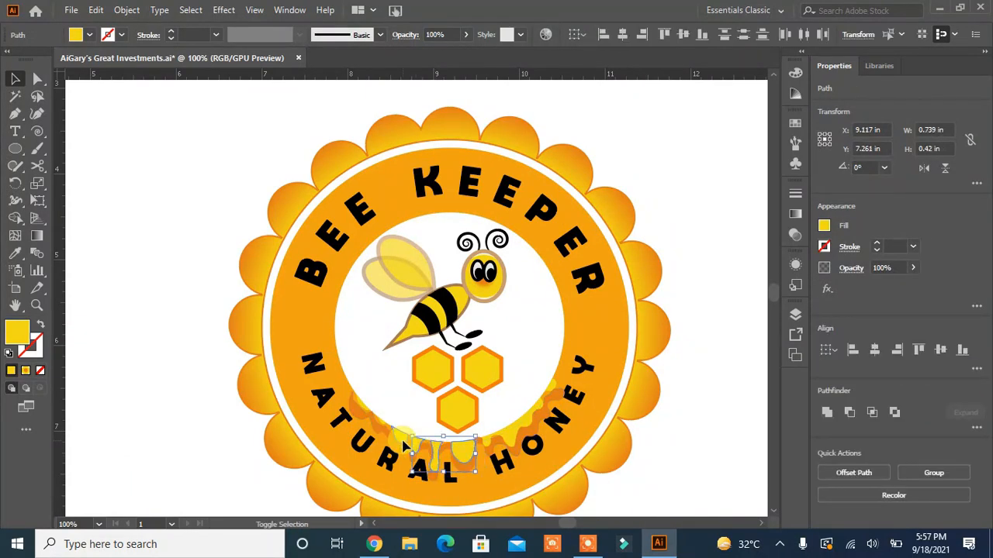
drag(370, 413, 539, 468)
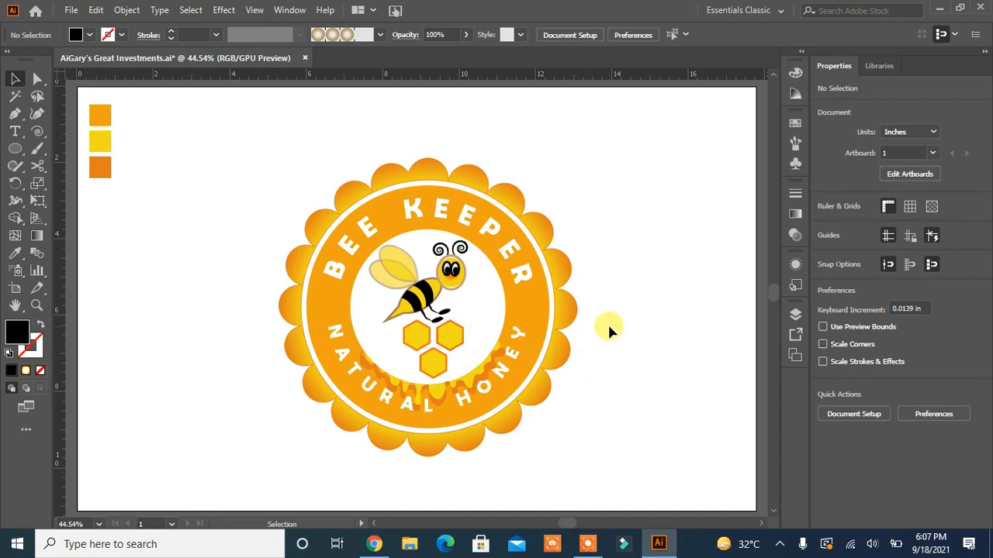
drag(608, 323, 458, 344)
click(631, 323)
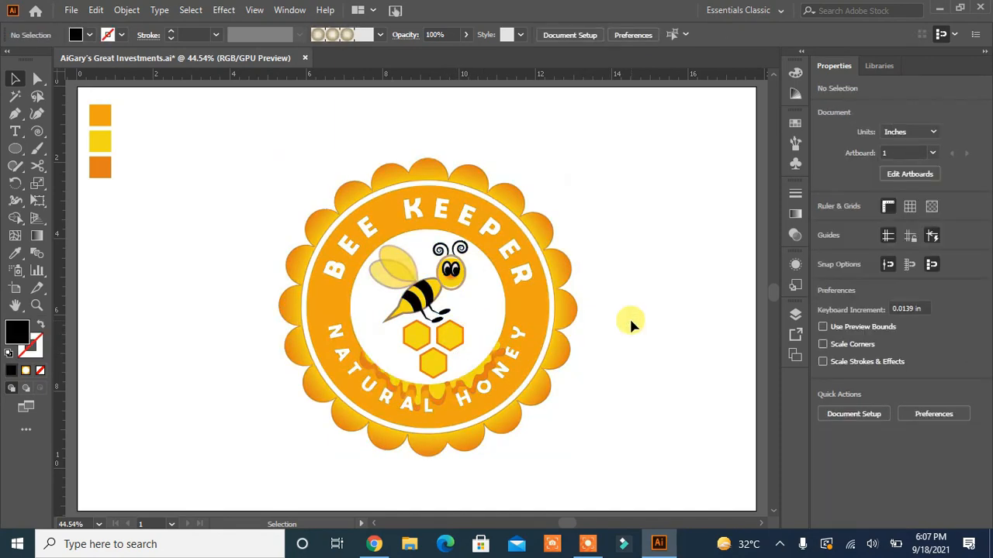